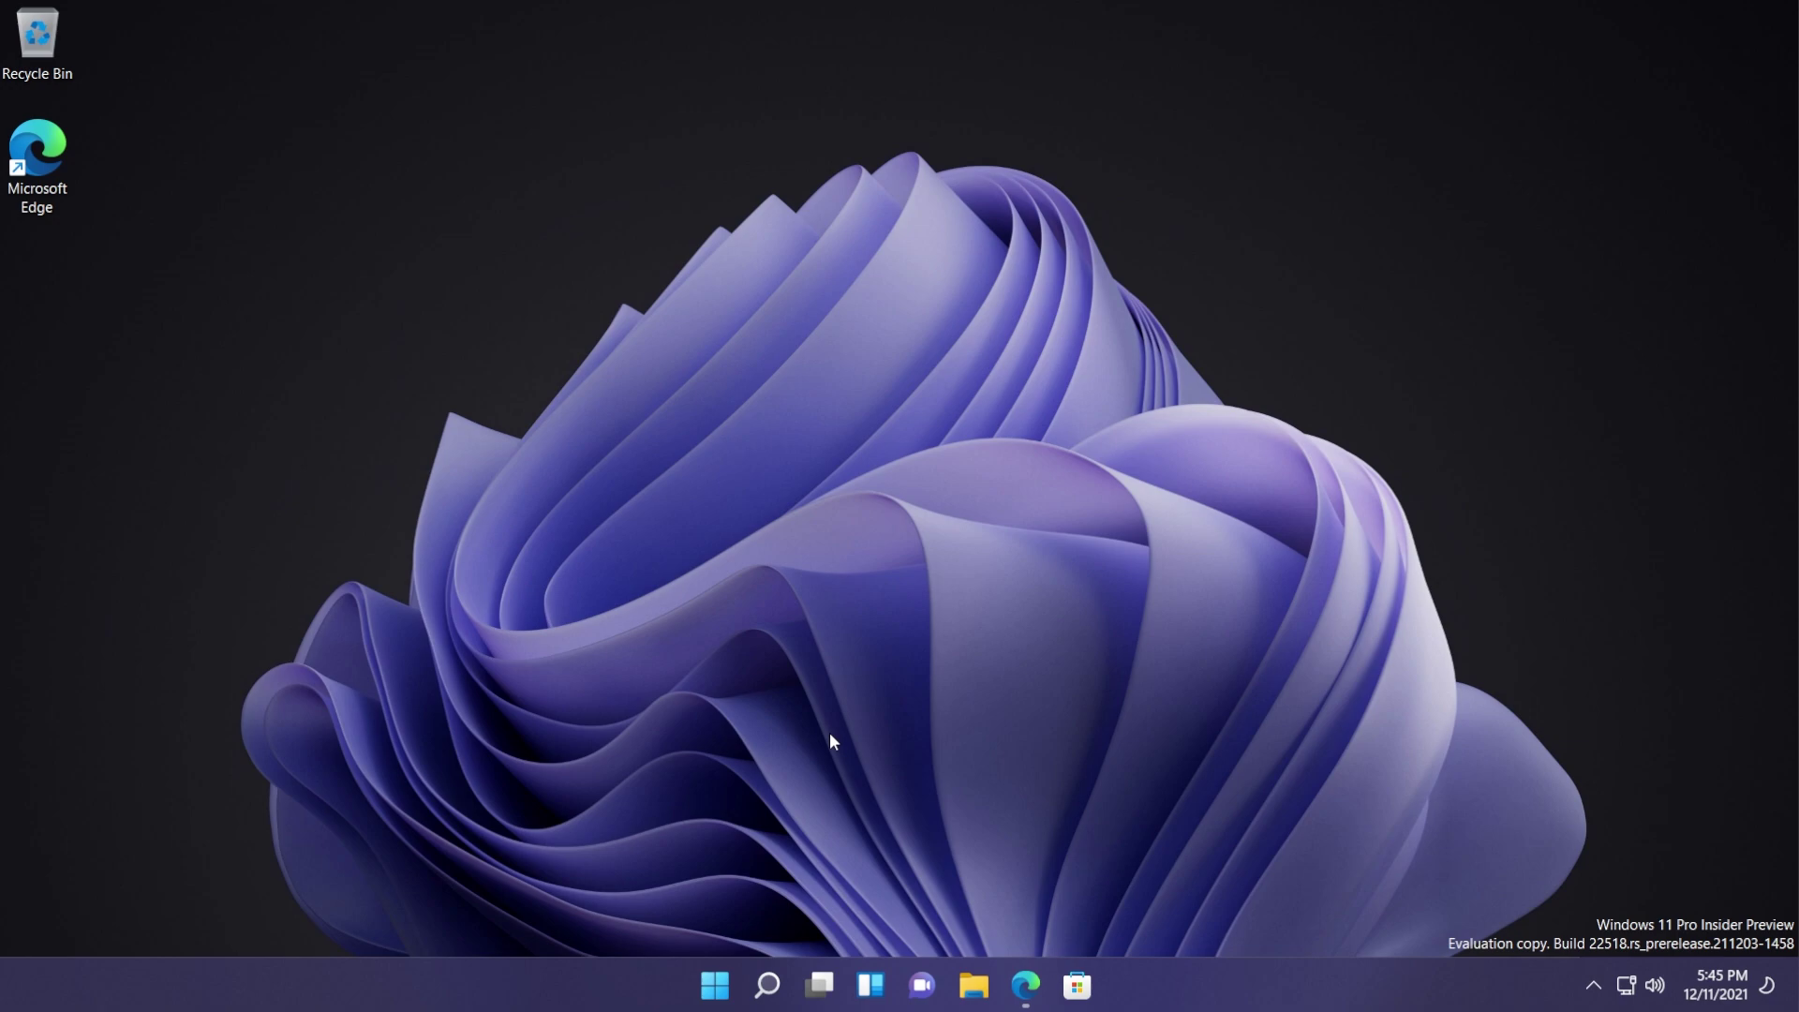
- Check the installed Windows version with winver, then close About Windows
left_click(761, 974)
type("winver")
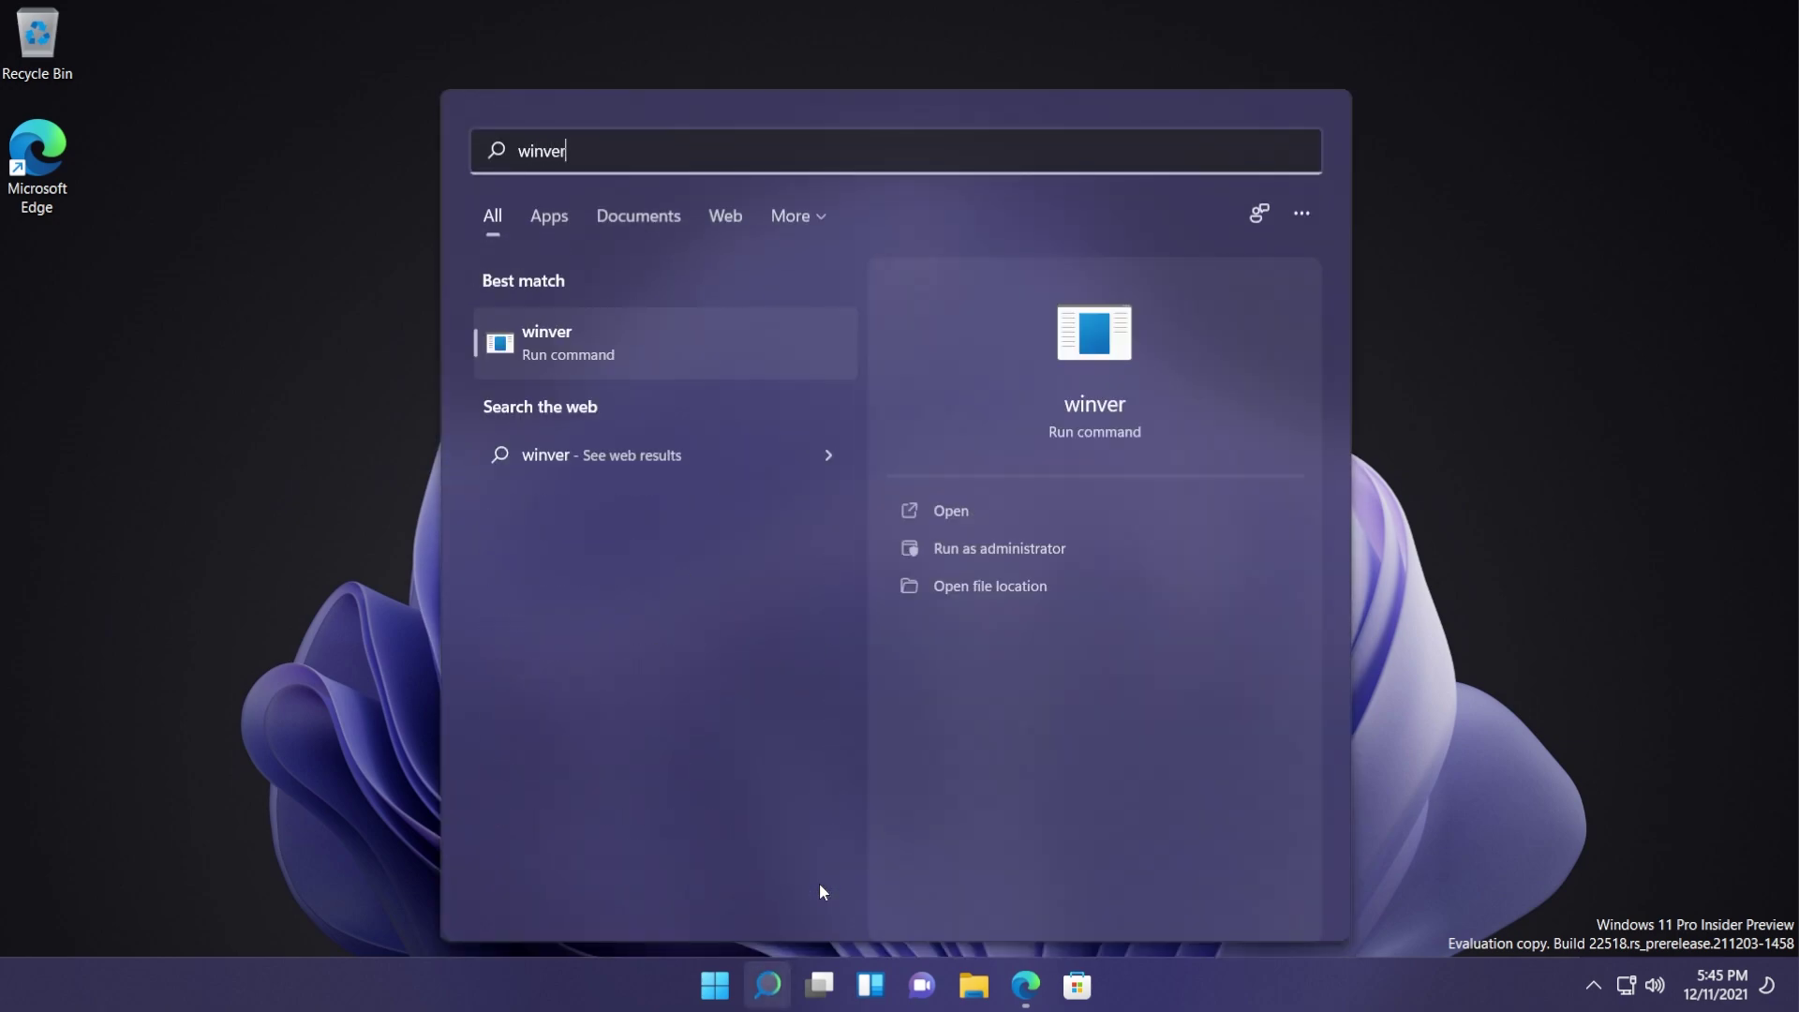
key("Return")
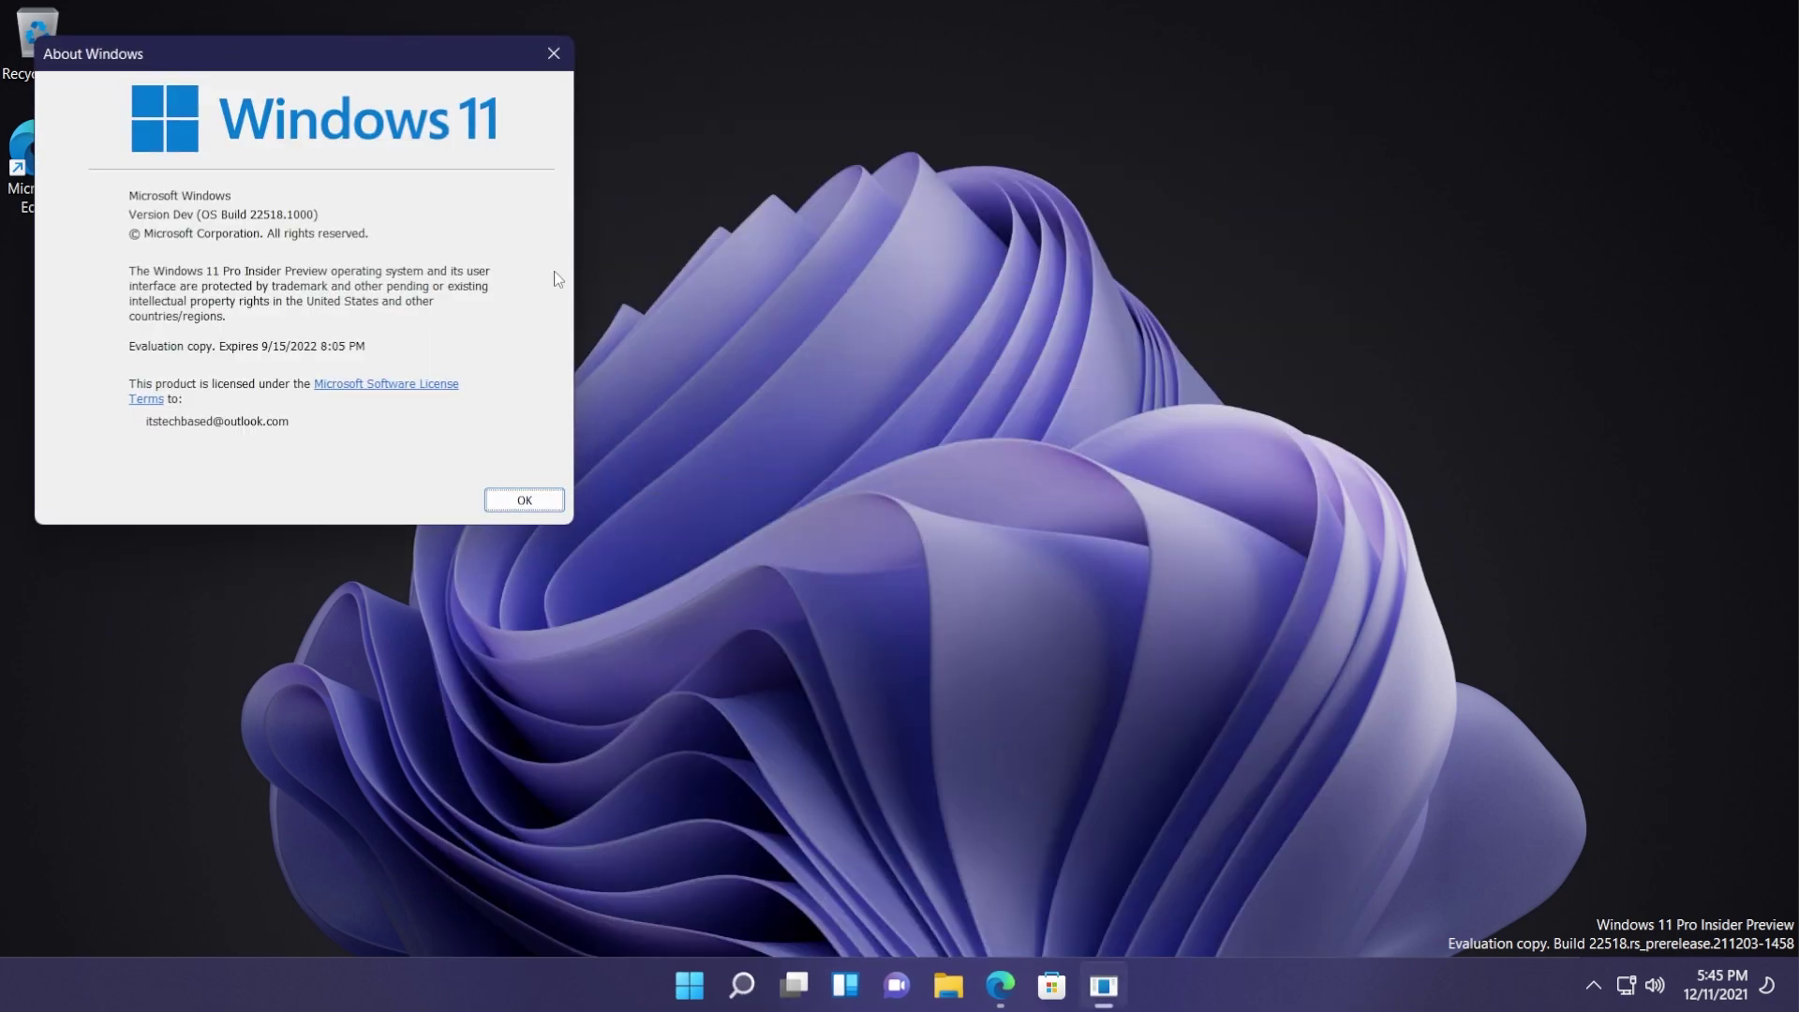
left_click_drag(244, 49, 373, 113)
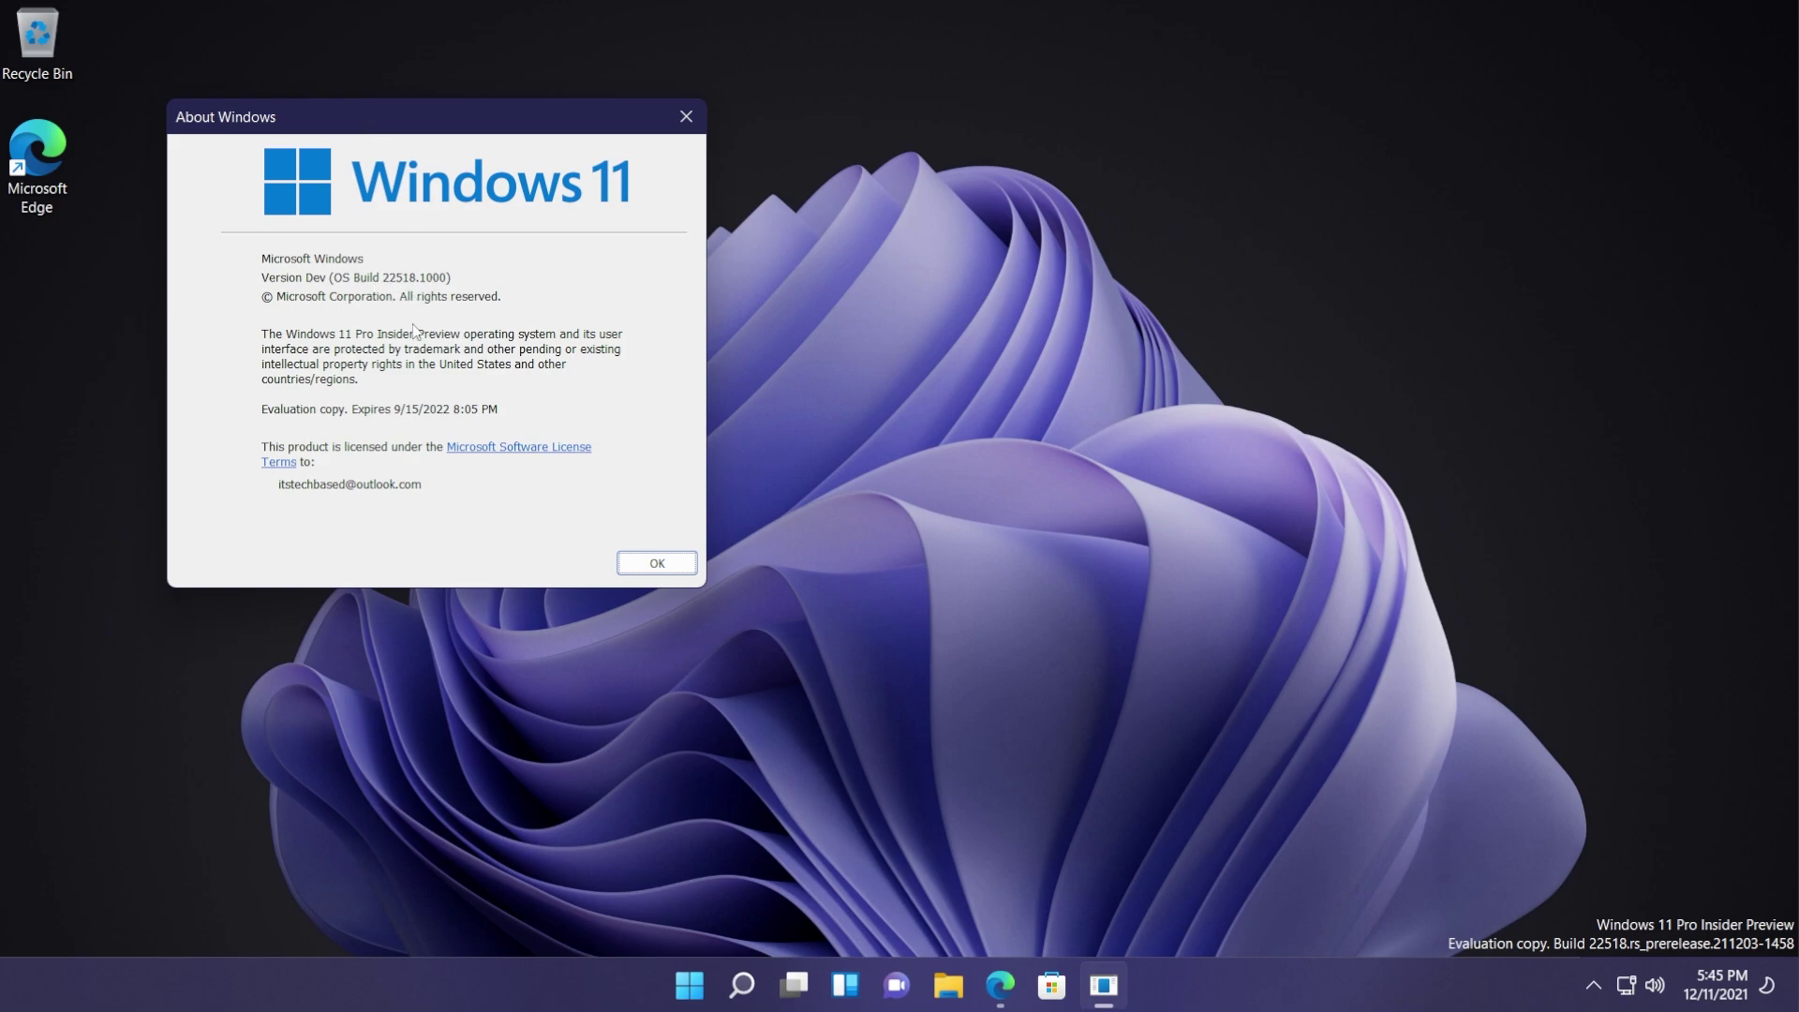
left_click(686, 116)
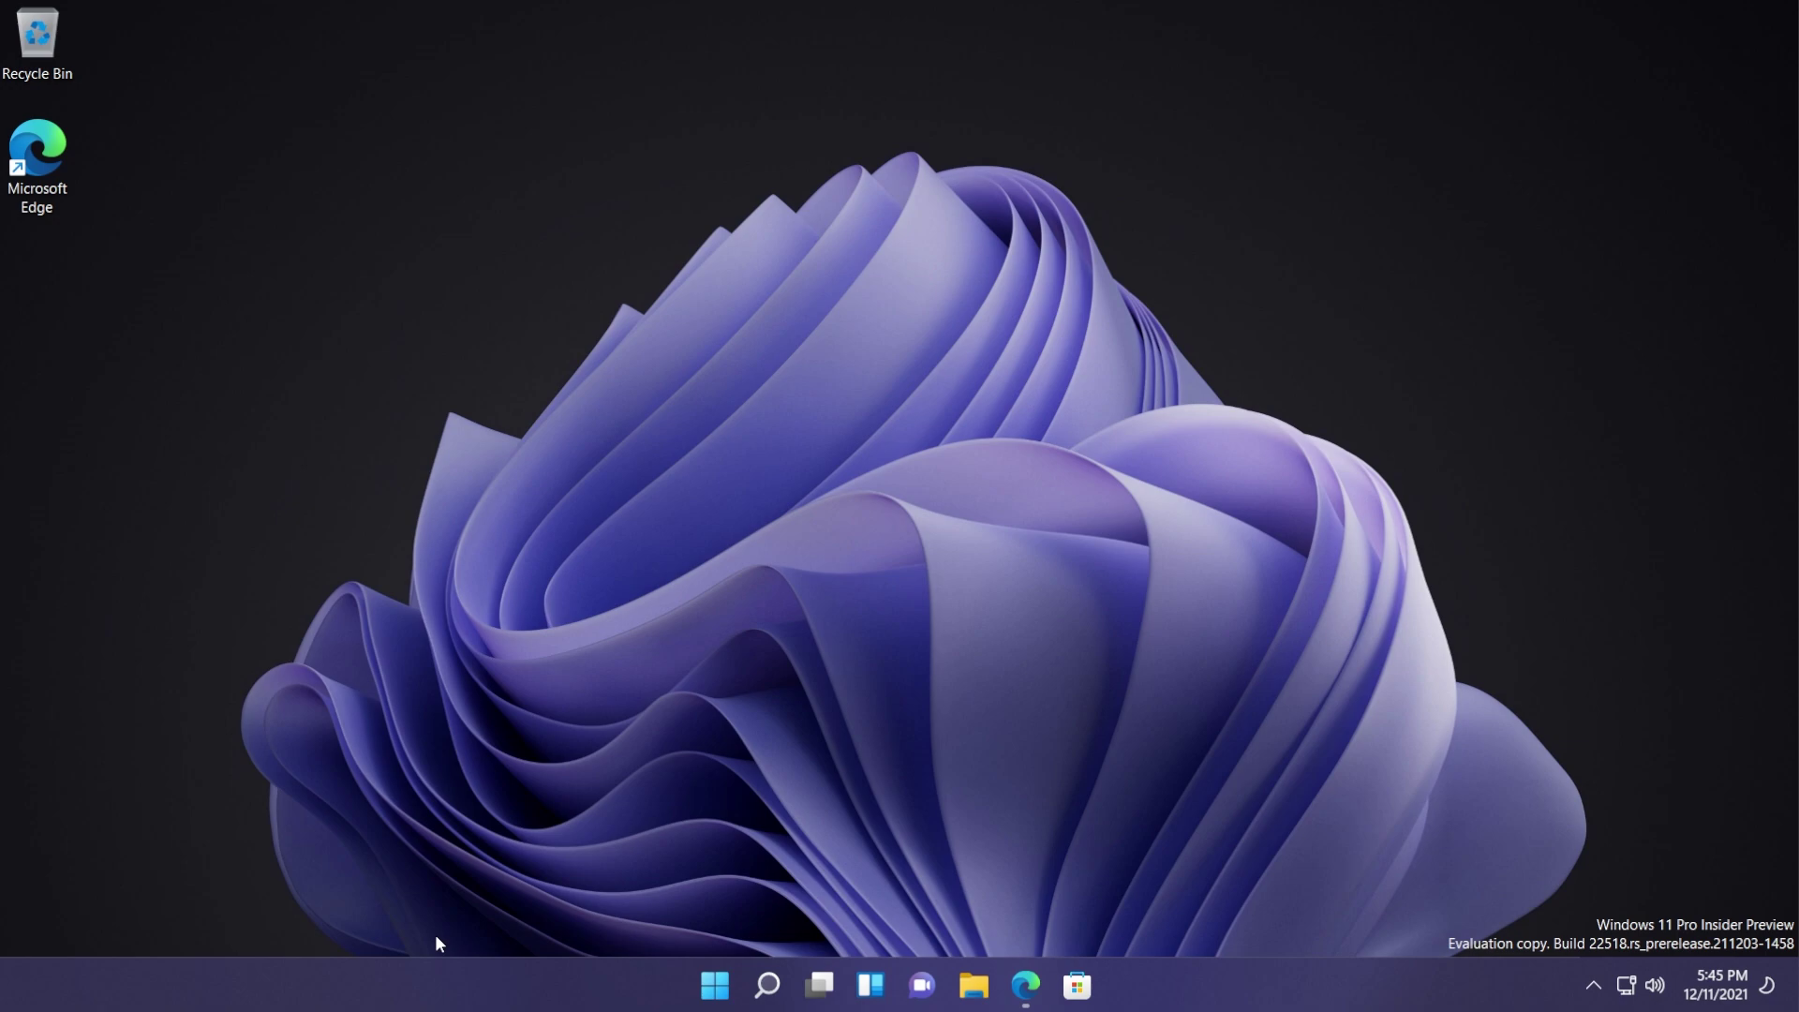
- Peek at the widgets board, then bring up the ViVe releases page and close the repository tab
left_click(871, 984)
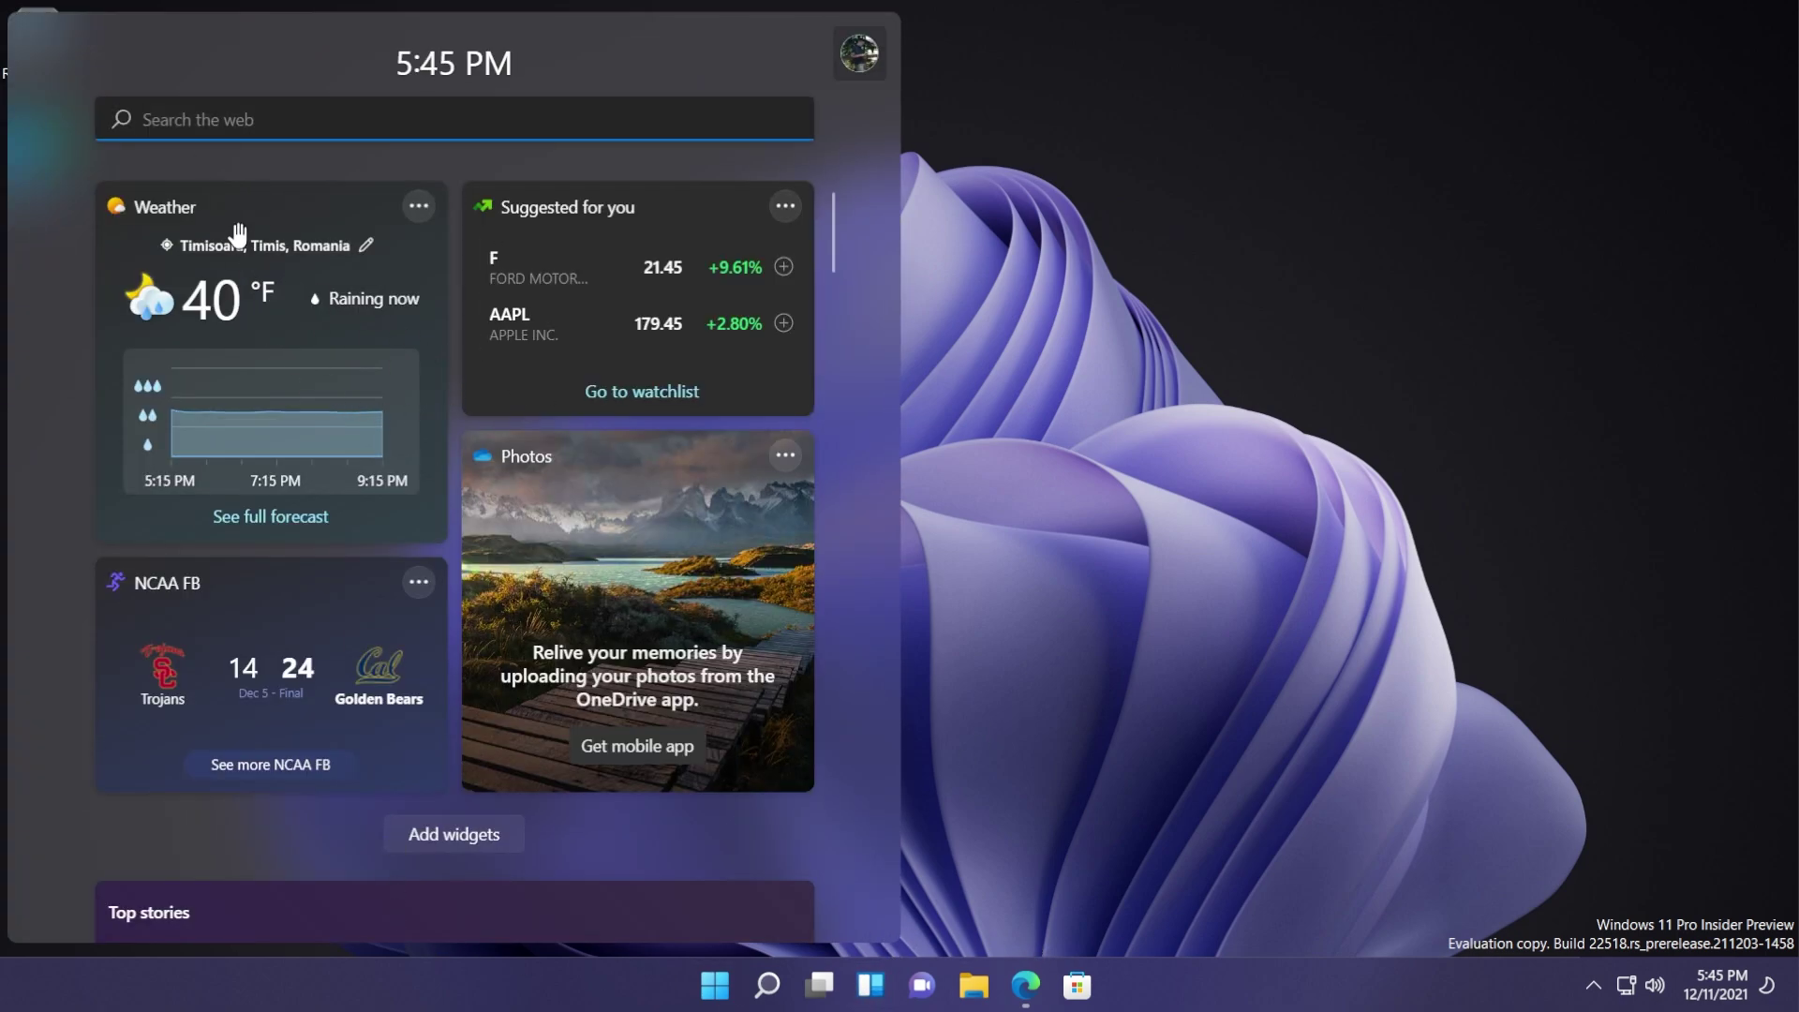
left_click(143, 986)
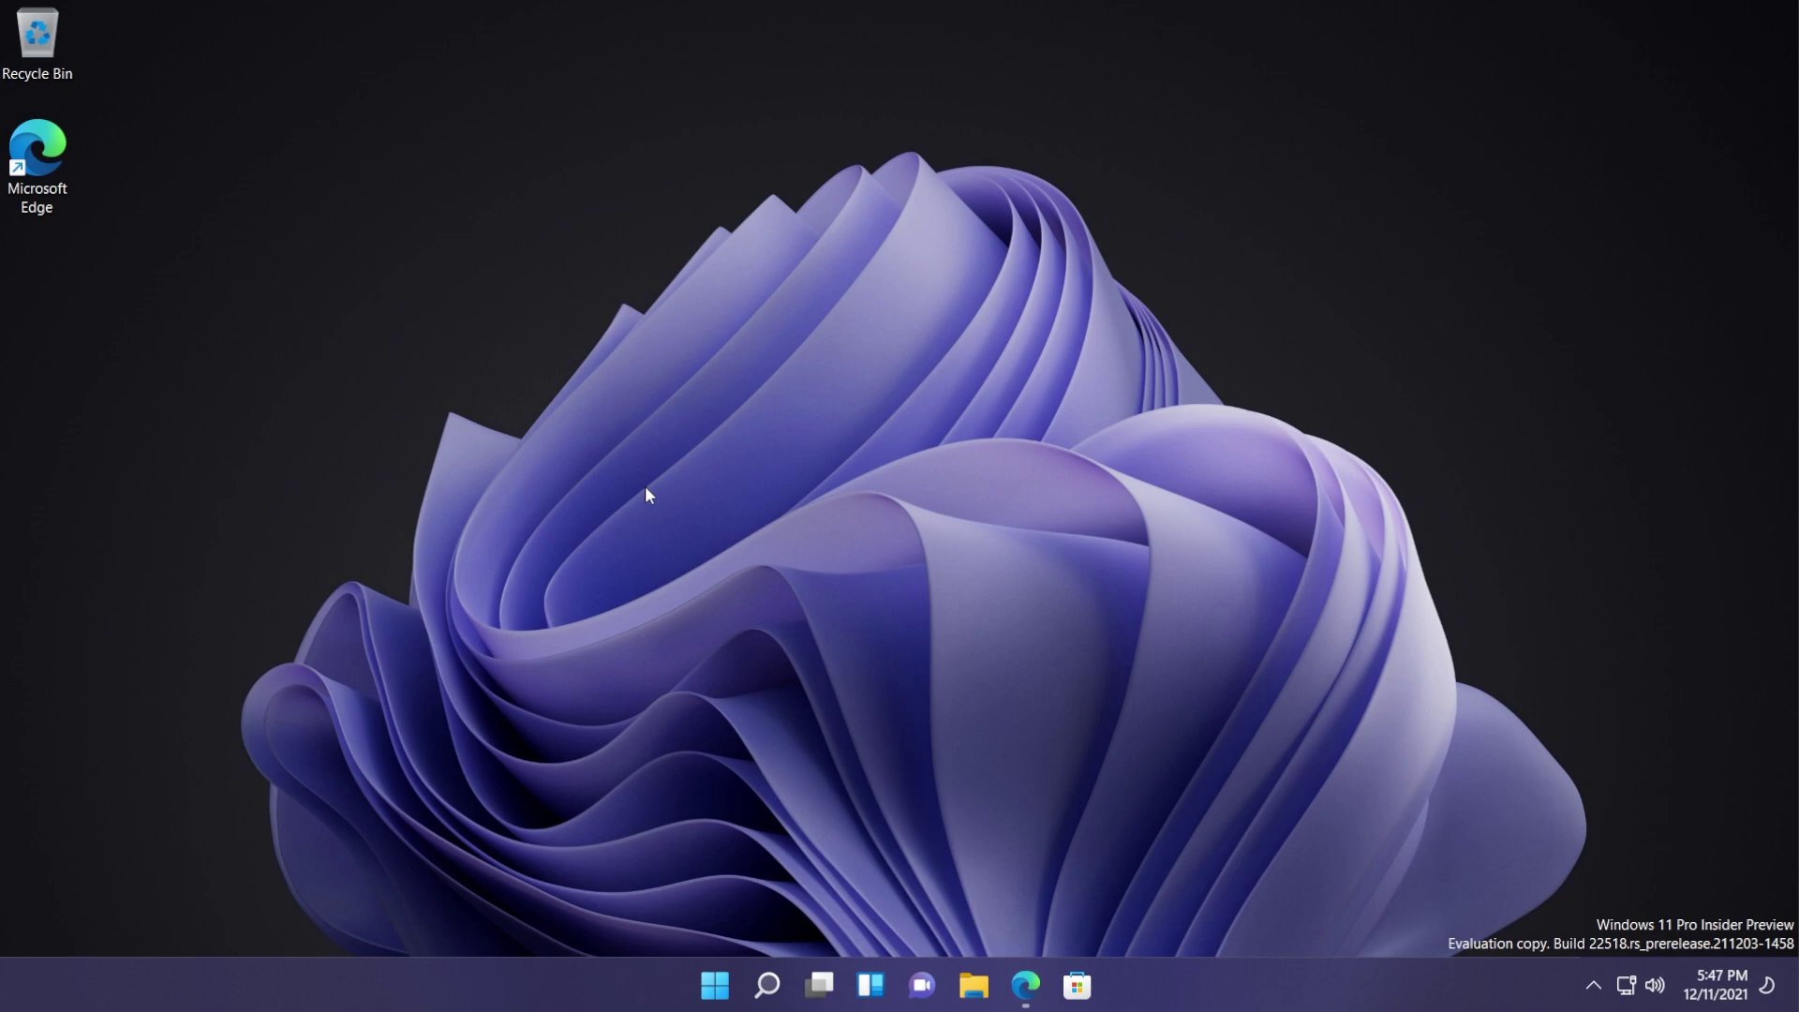
left_click(1025, 984)
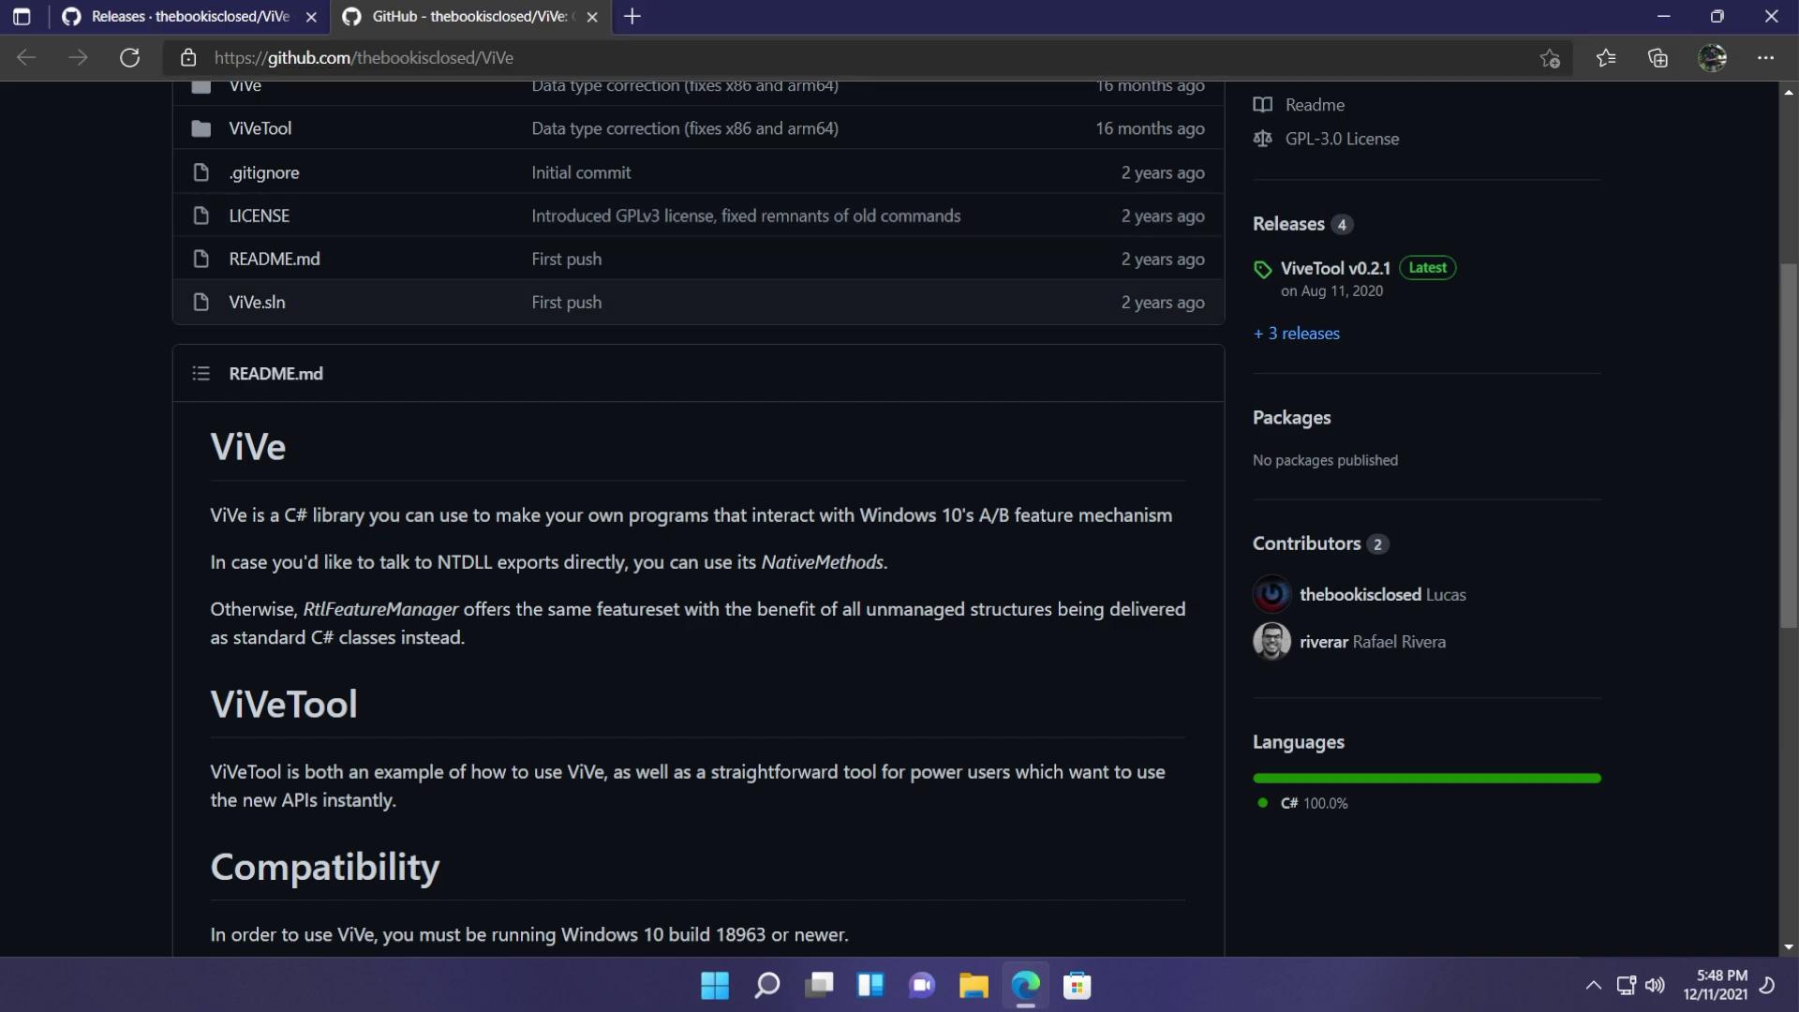
left_click(591, 16)
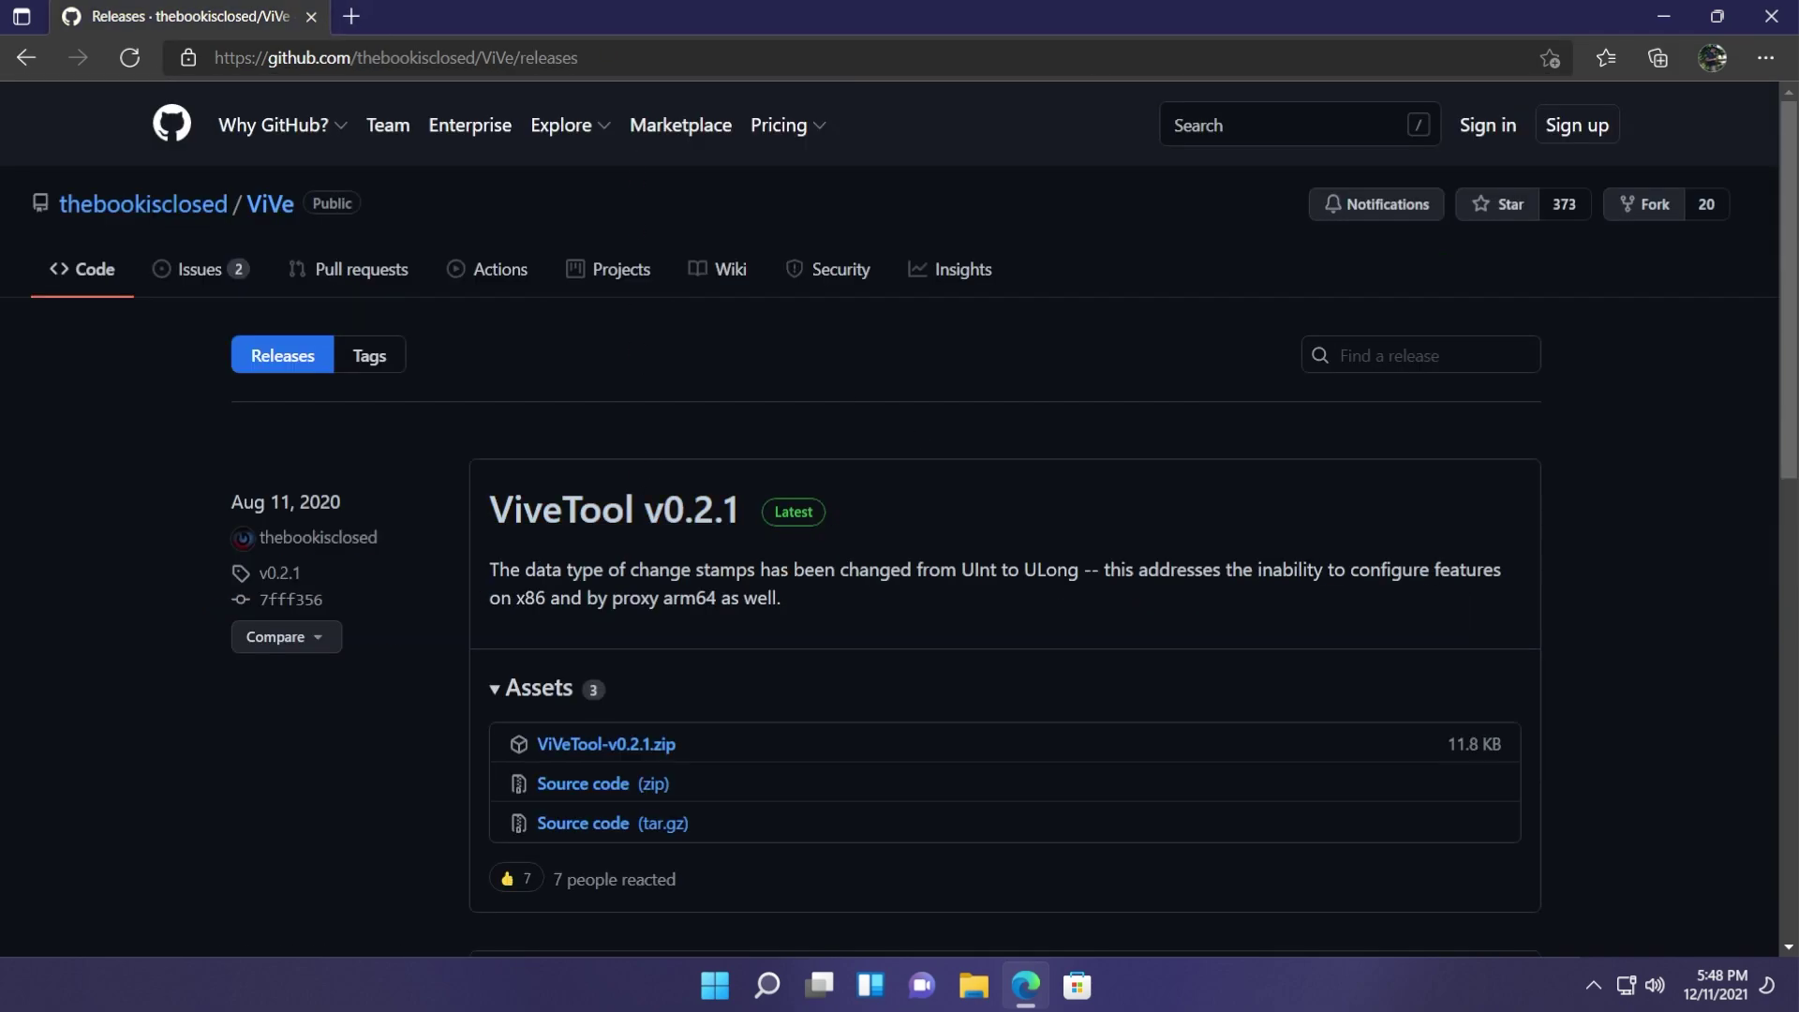
- Download ViVeTool-v0.2.1.zip, move it from Downloads to the desktop, and start Extract All
left_click(591, 747)
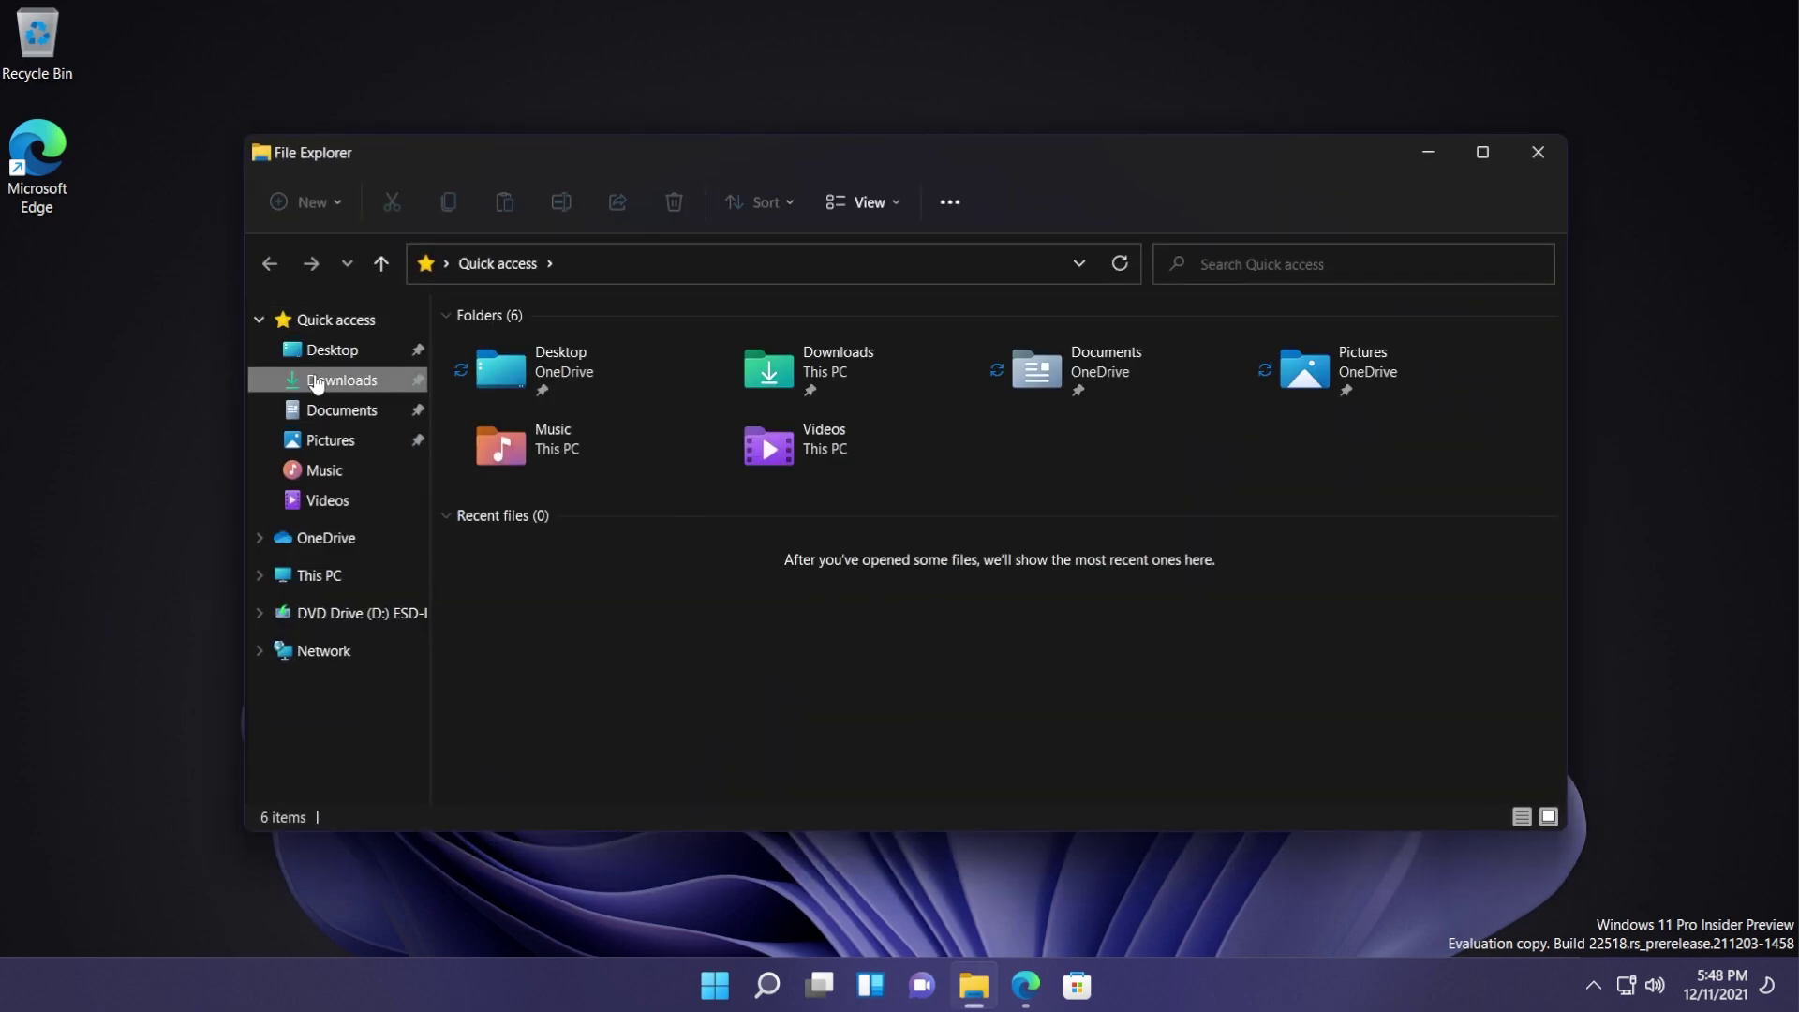
left_click(338, 380)
left_click(514, 385)
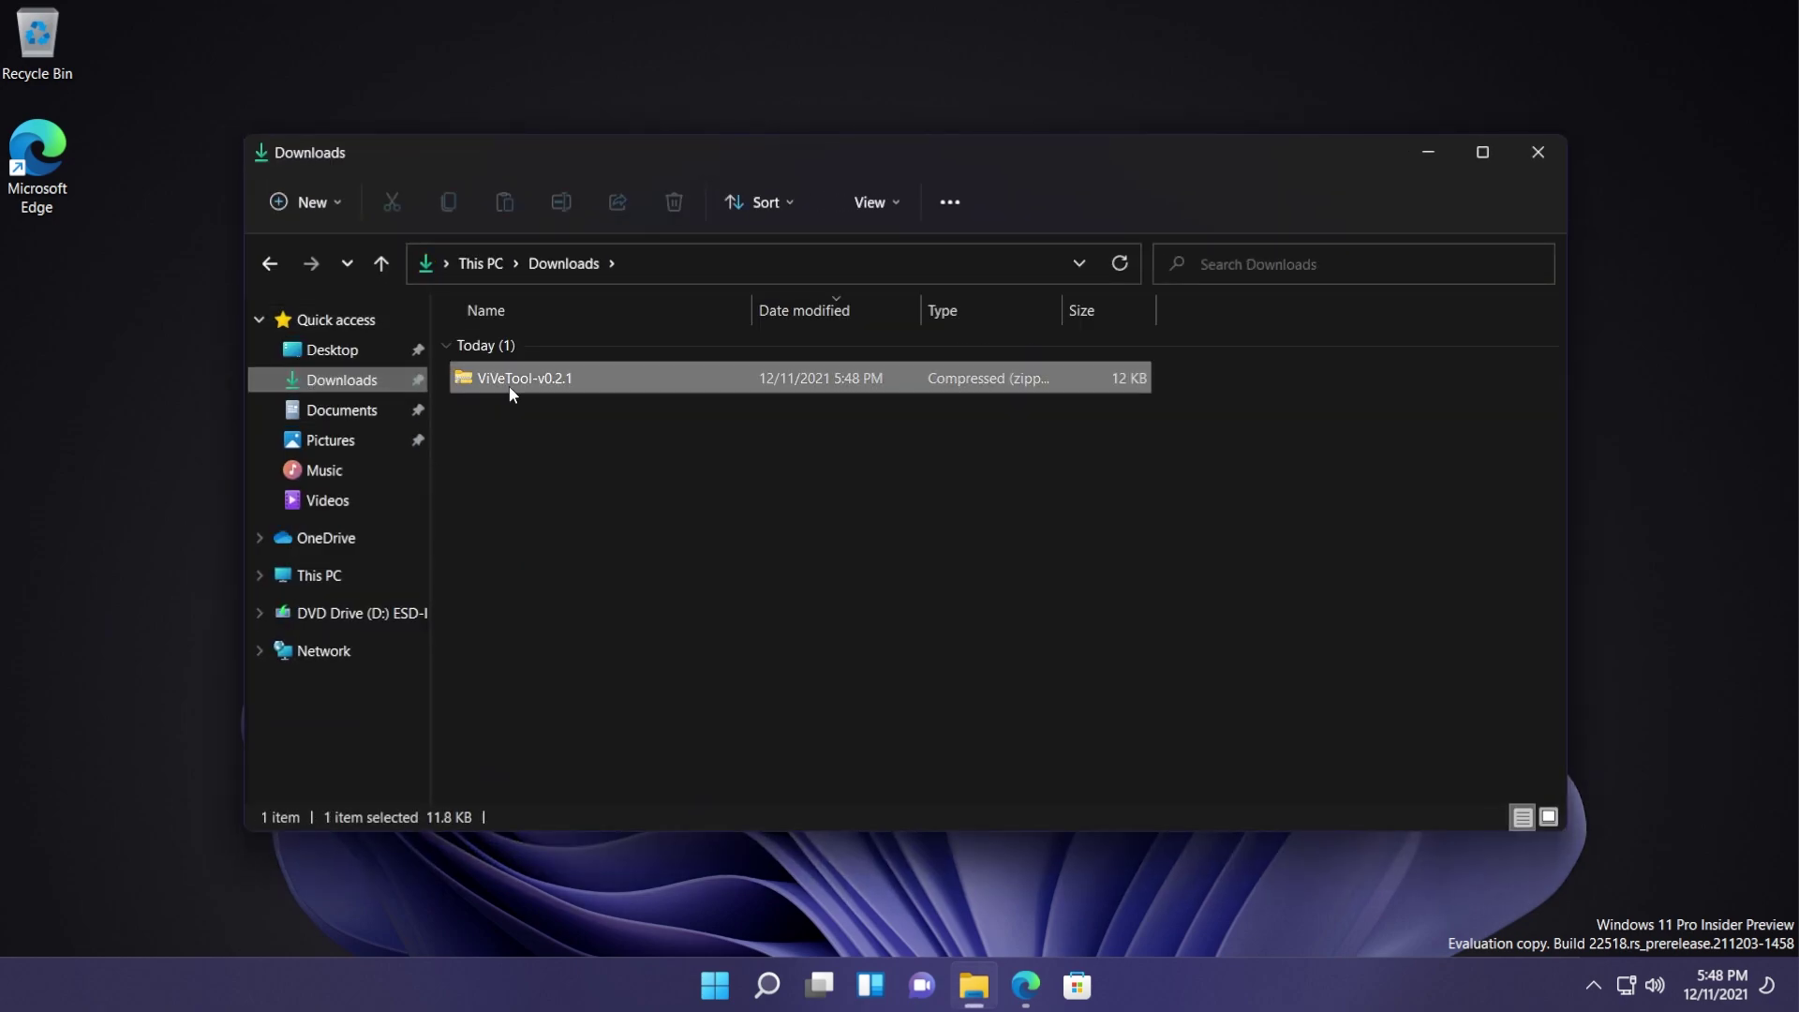
left_click_drag(509, 386, 94, 448)
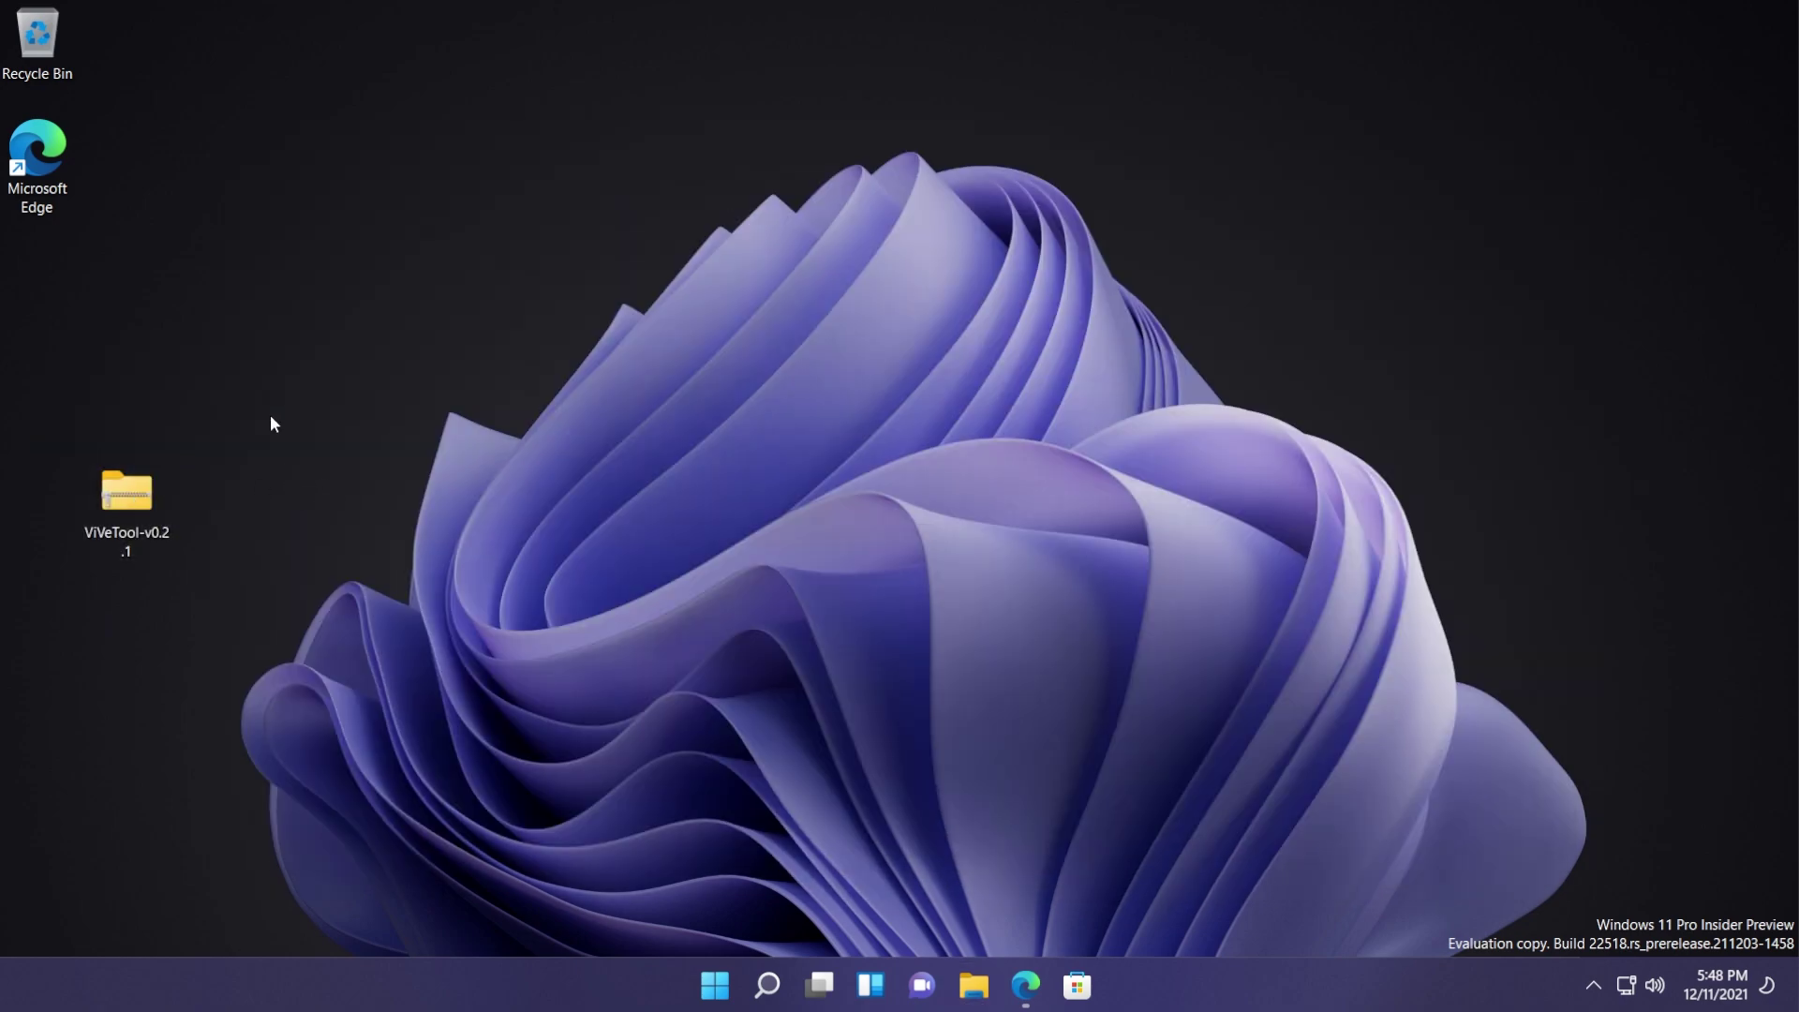
left_click_drag(270, 416, 73, 586)
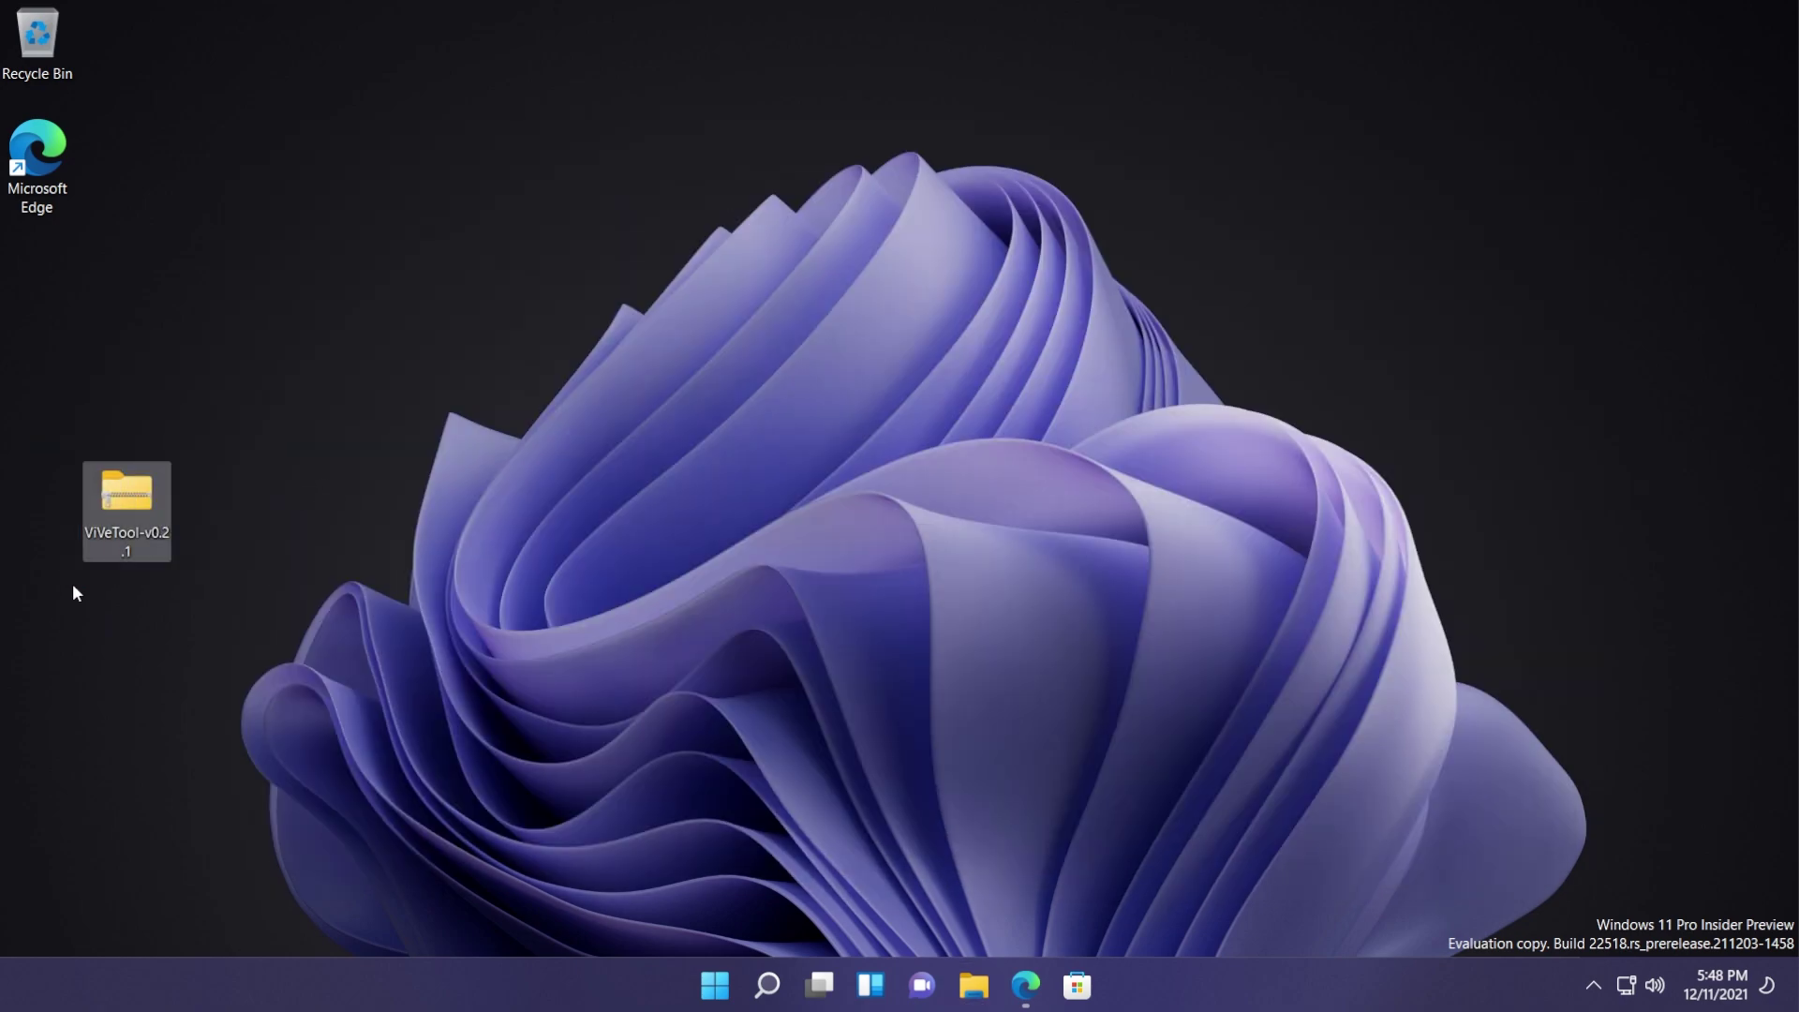
left_click(74, 588)
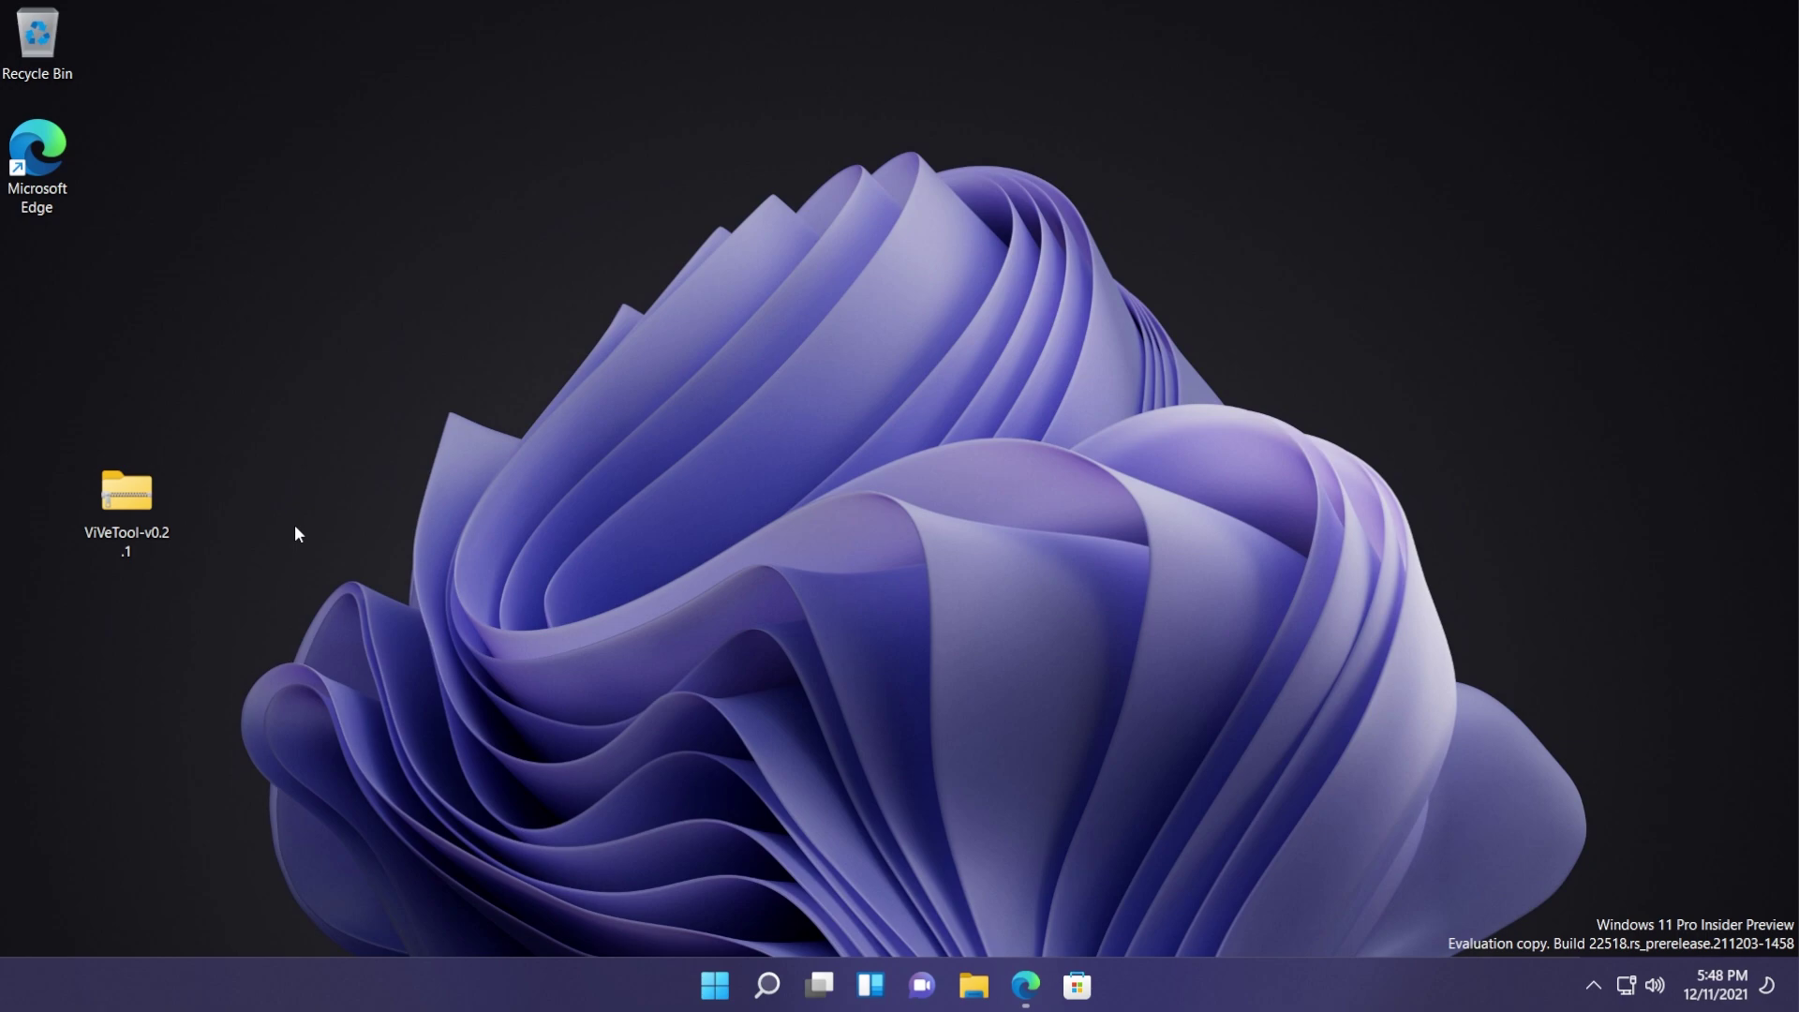
right_click(134, 509)
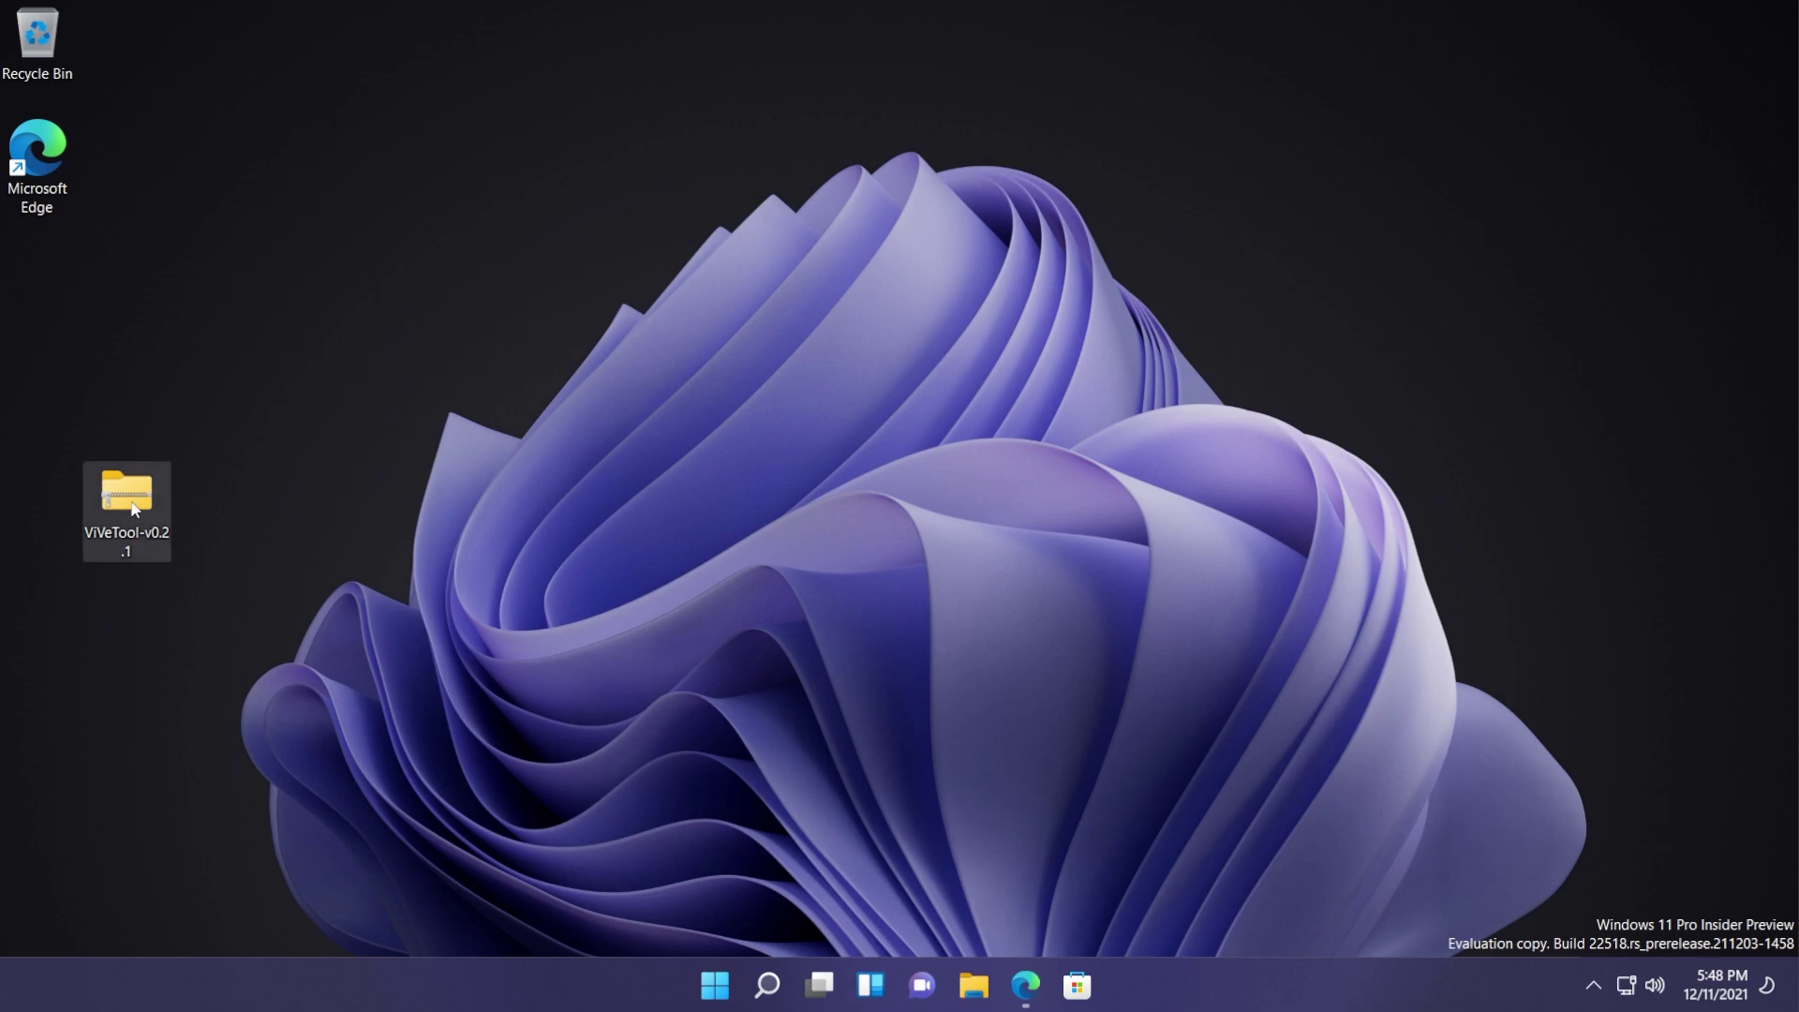
left_click(227, 195)
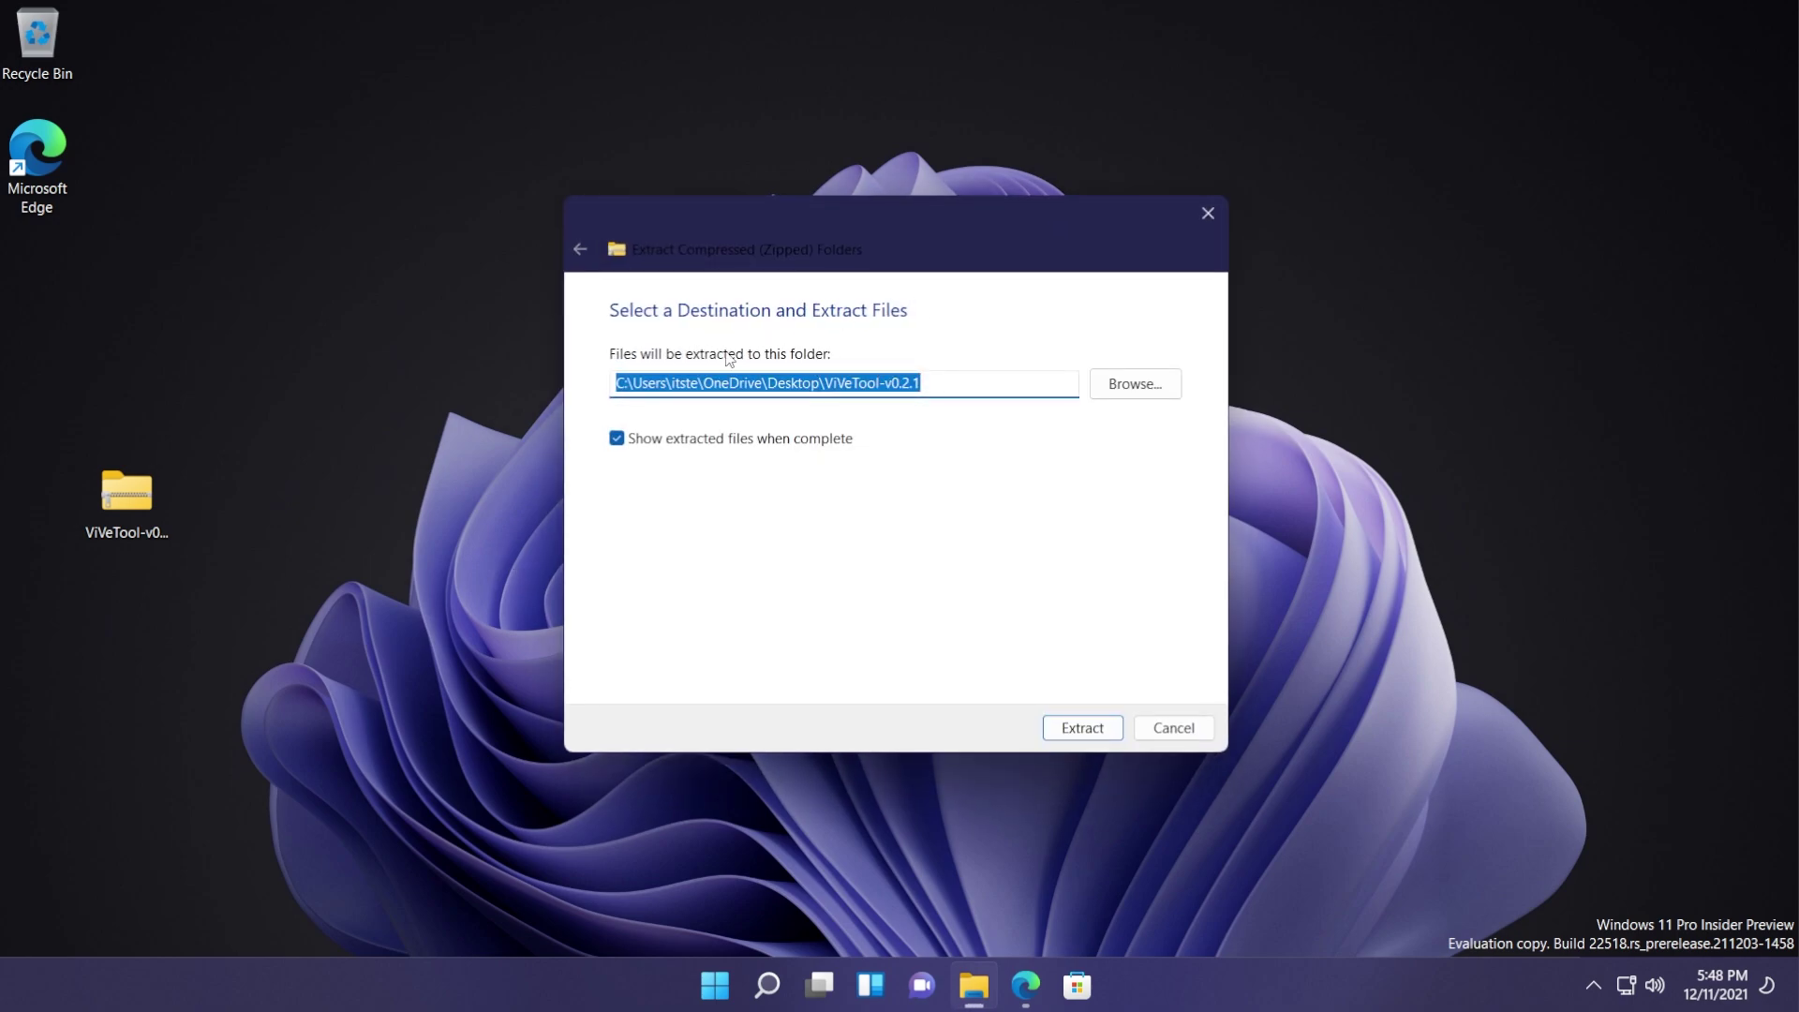
- Extract the zip into C:\Windows\System32, granting administrator permission, then close the folder
left_click(1155, 390)
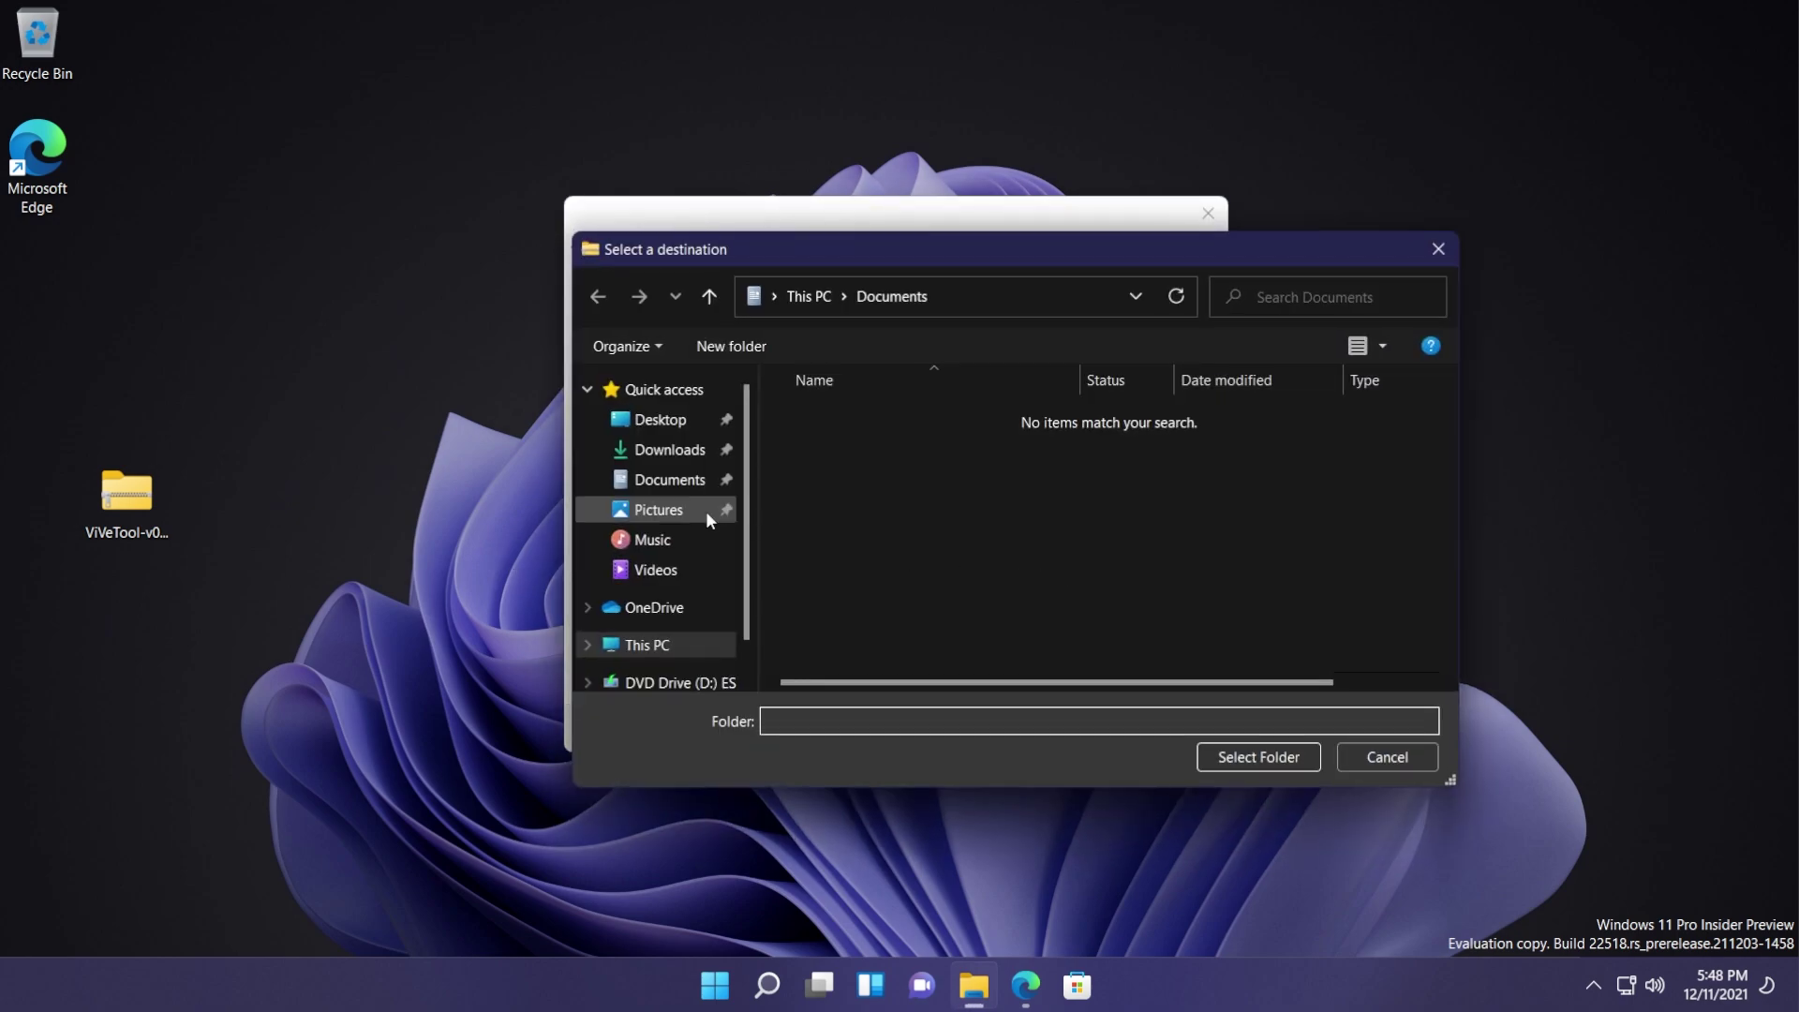
left_click(653, 646)
scroll(890, 630, "down", 5)
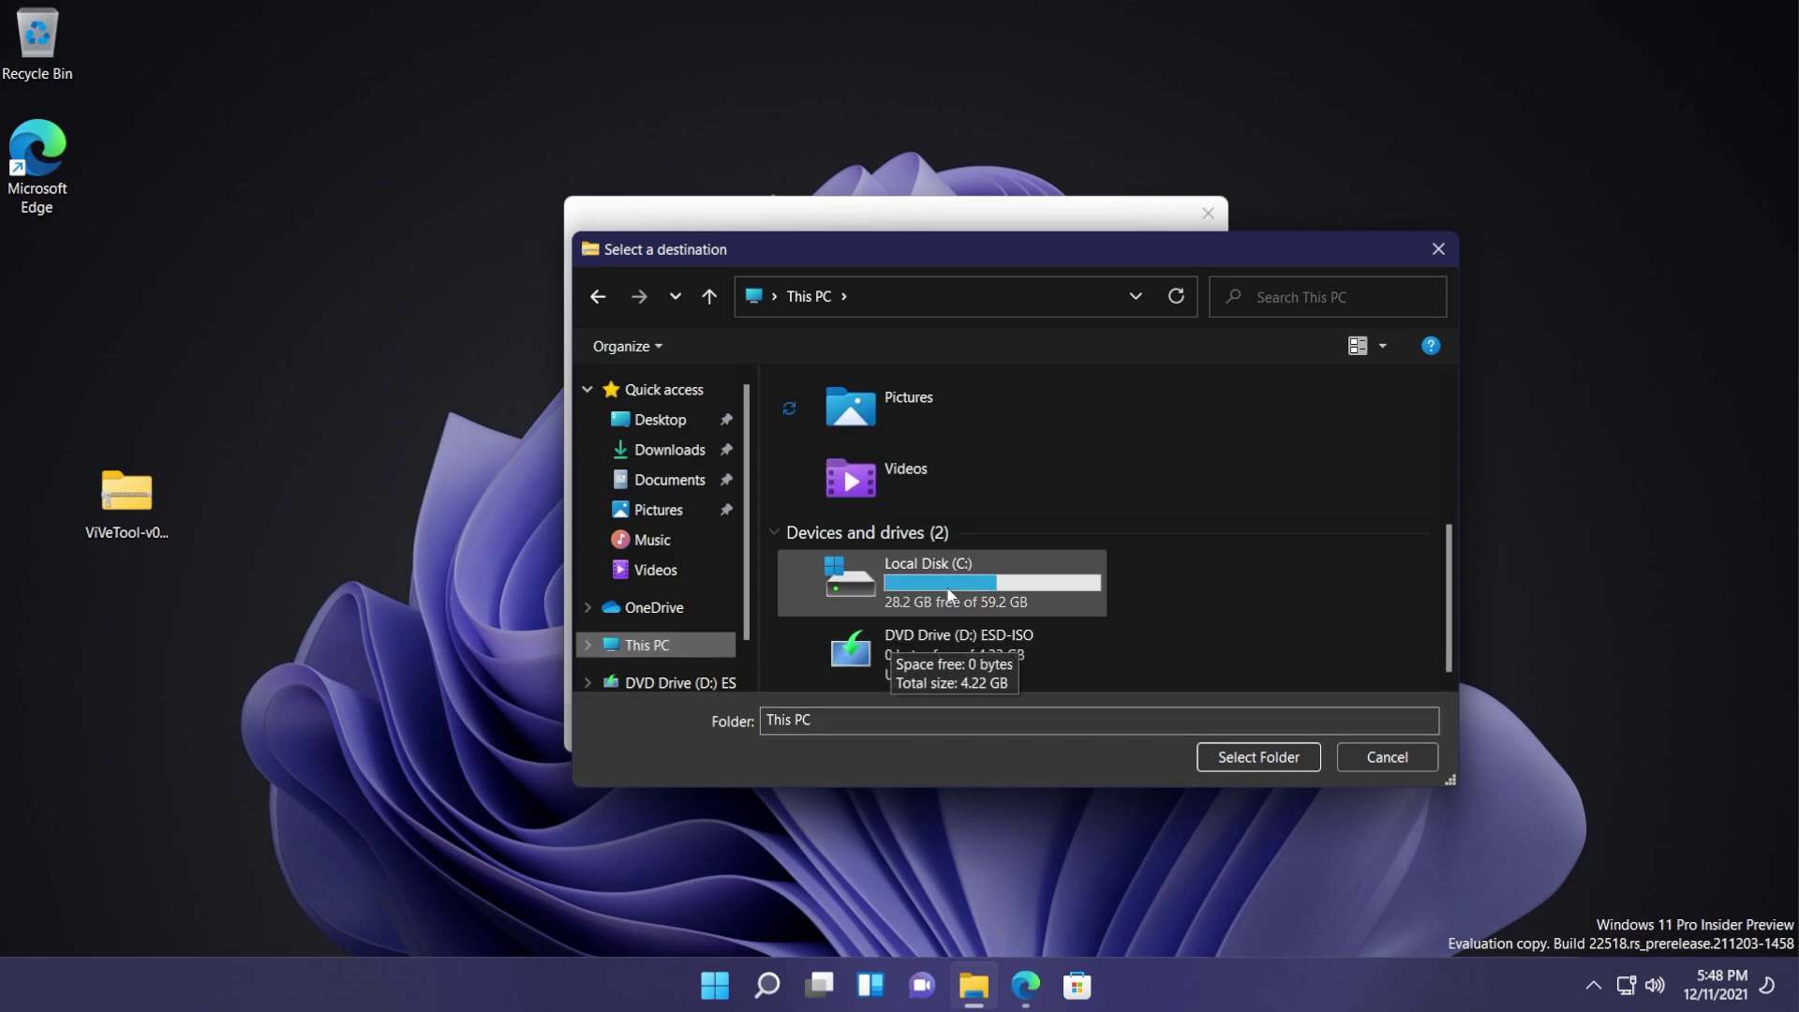
double_click(952, 581)
double_click(952, 576)
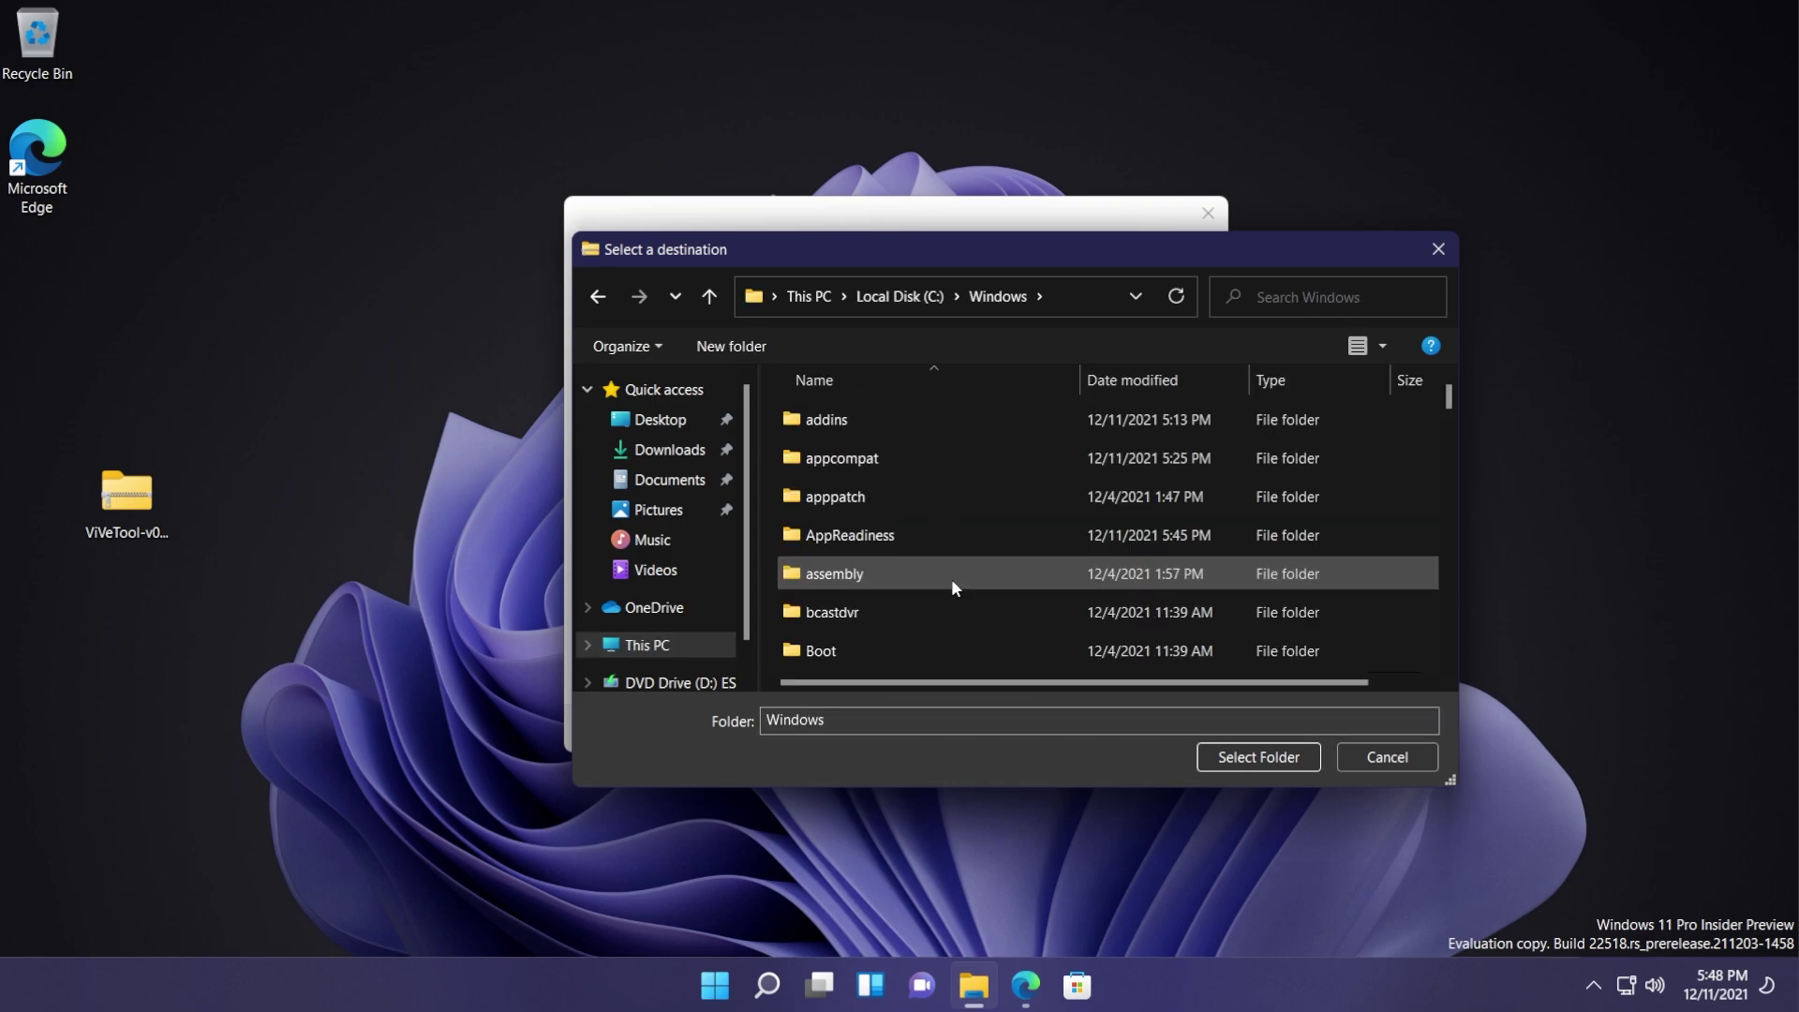
scroll(892, 526, "down", 15)
scroll(893, 537, "down", 8)
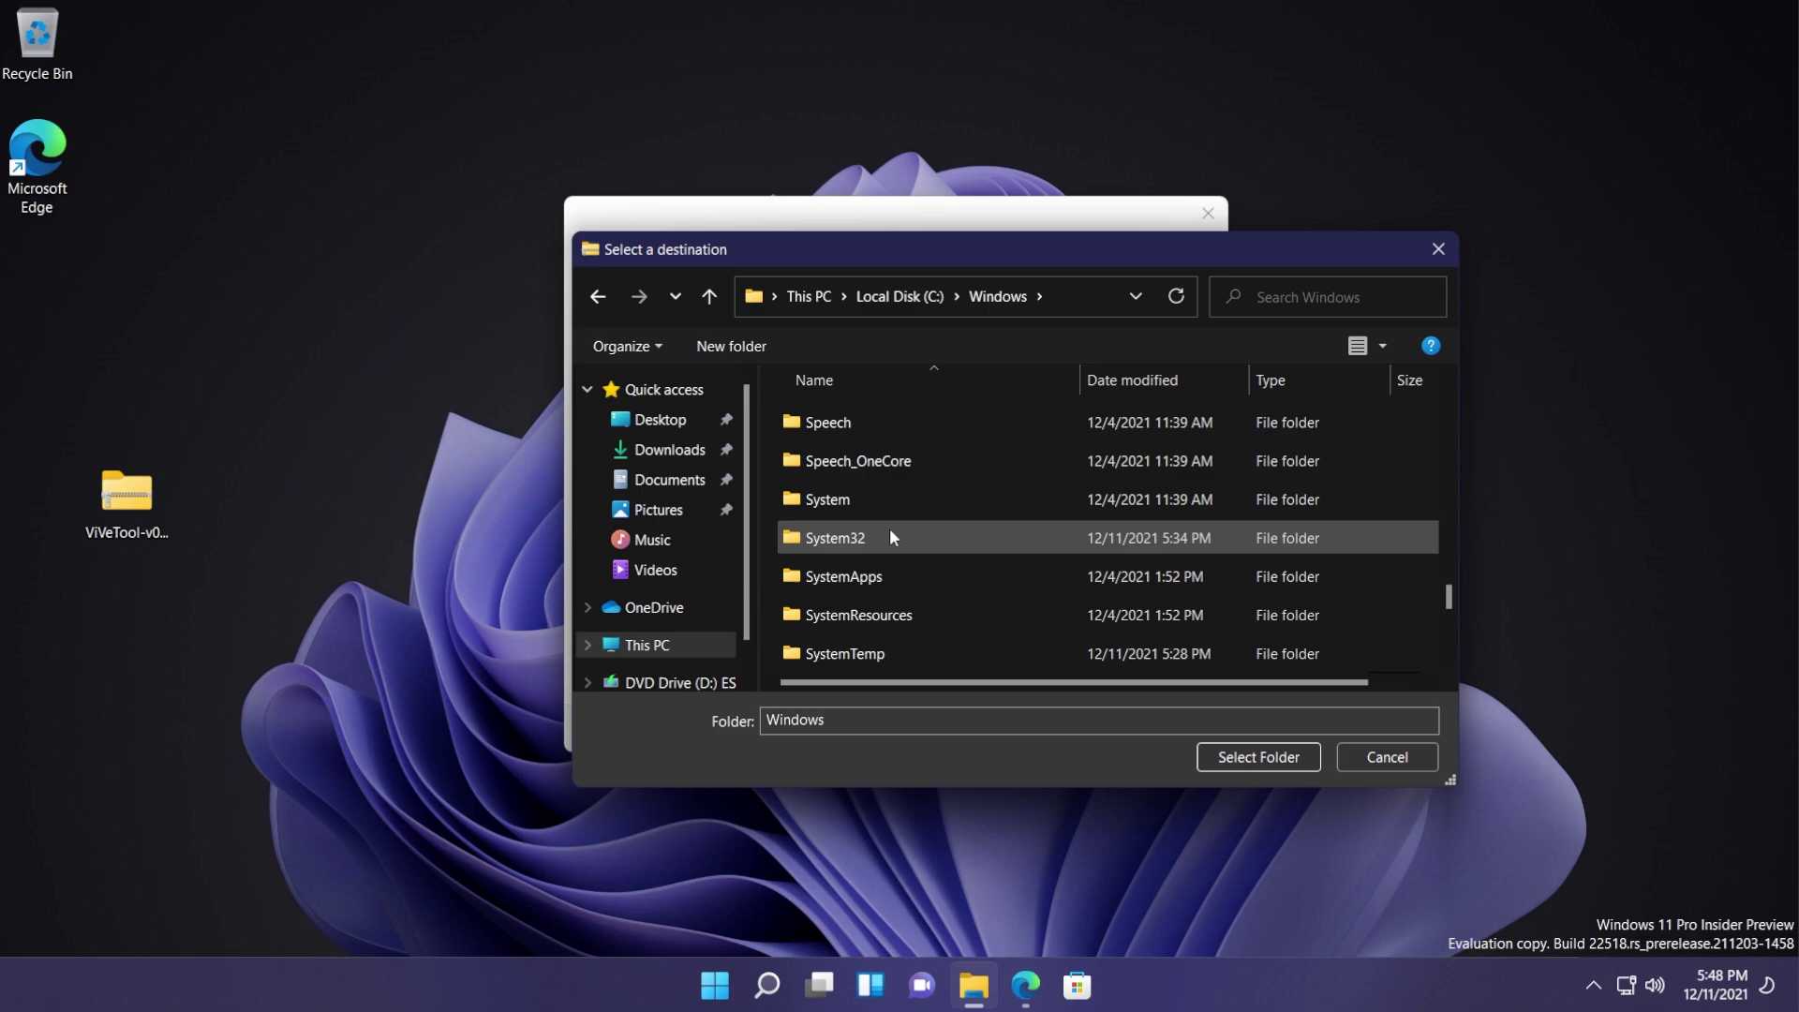
double_click(893, 536)
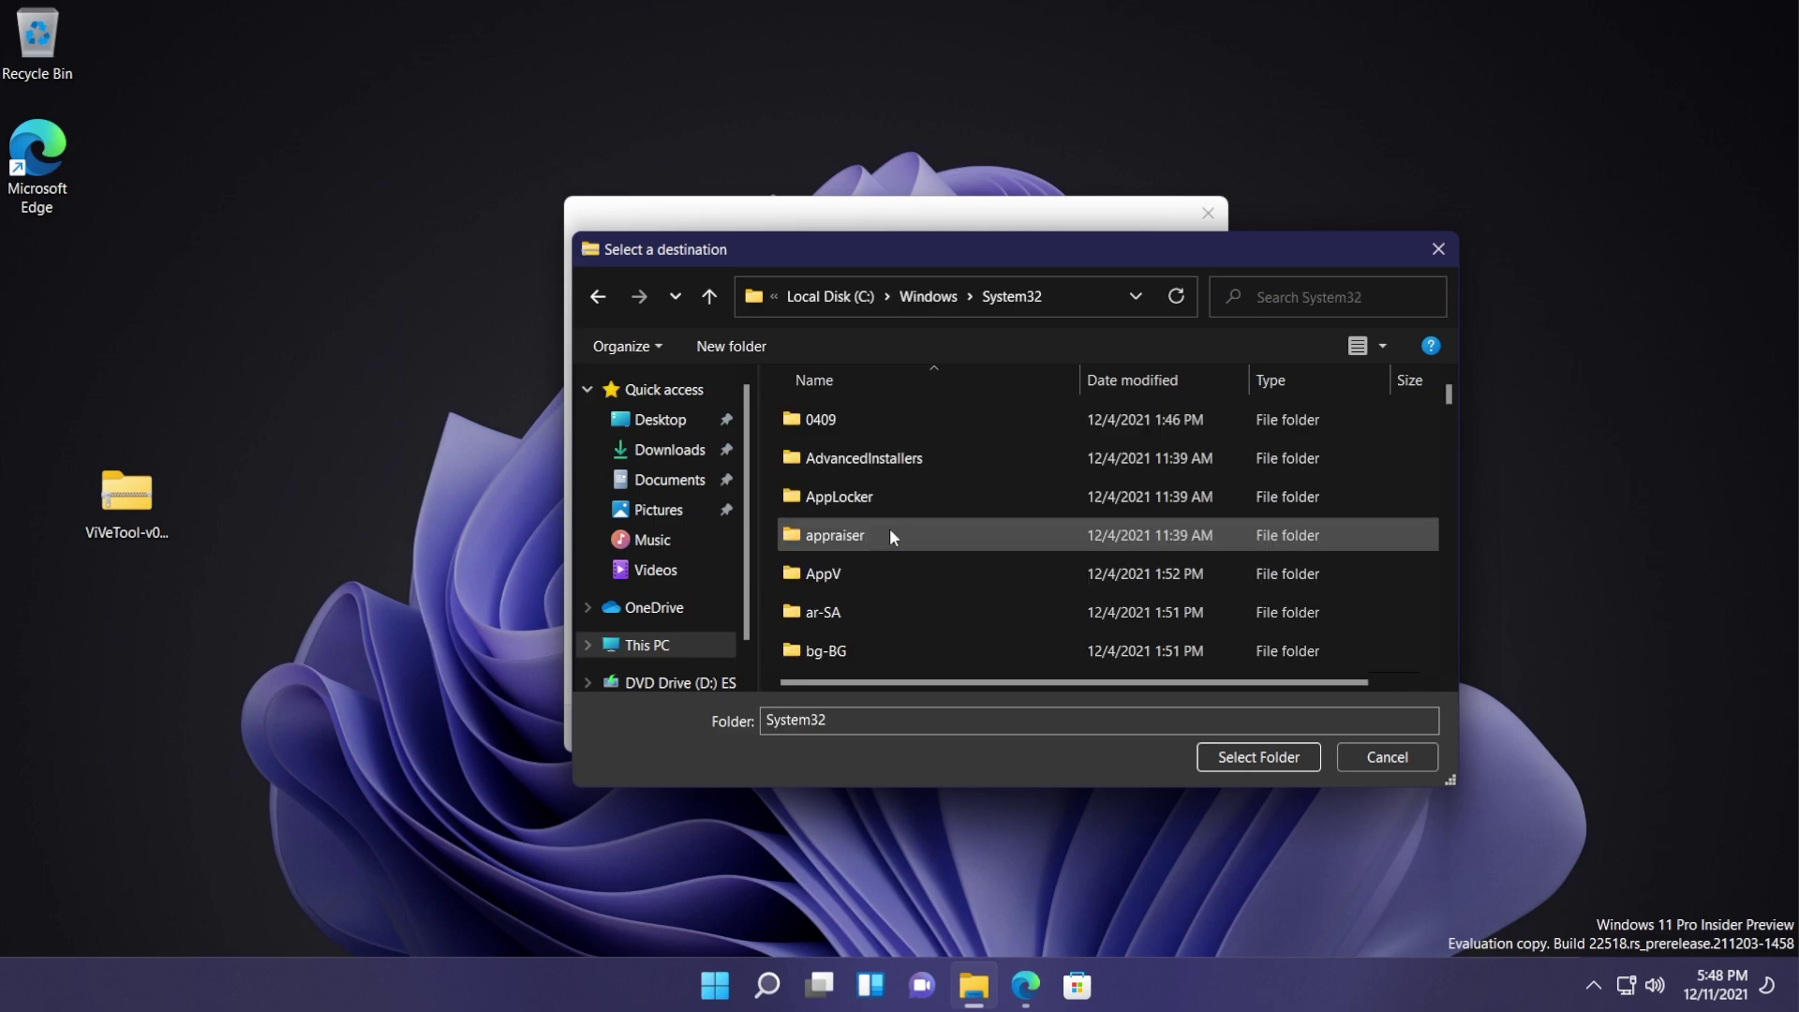
left_click(1218, 754)
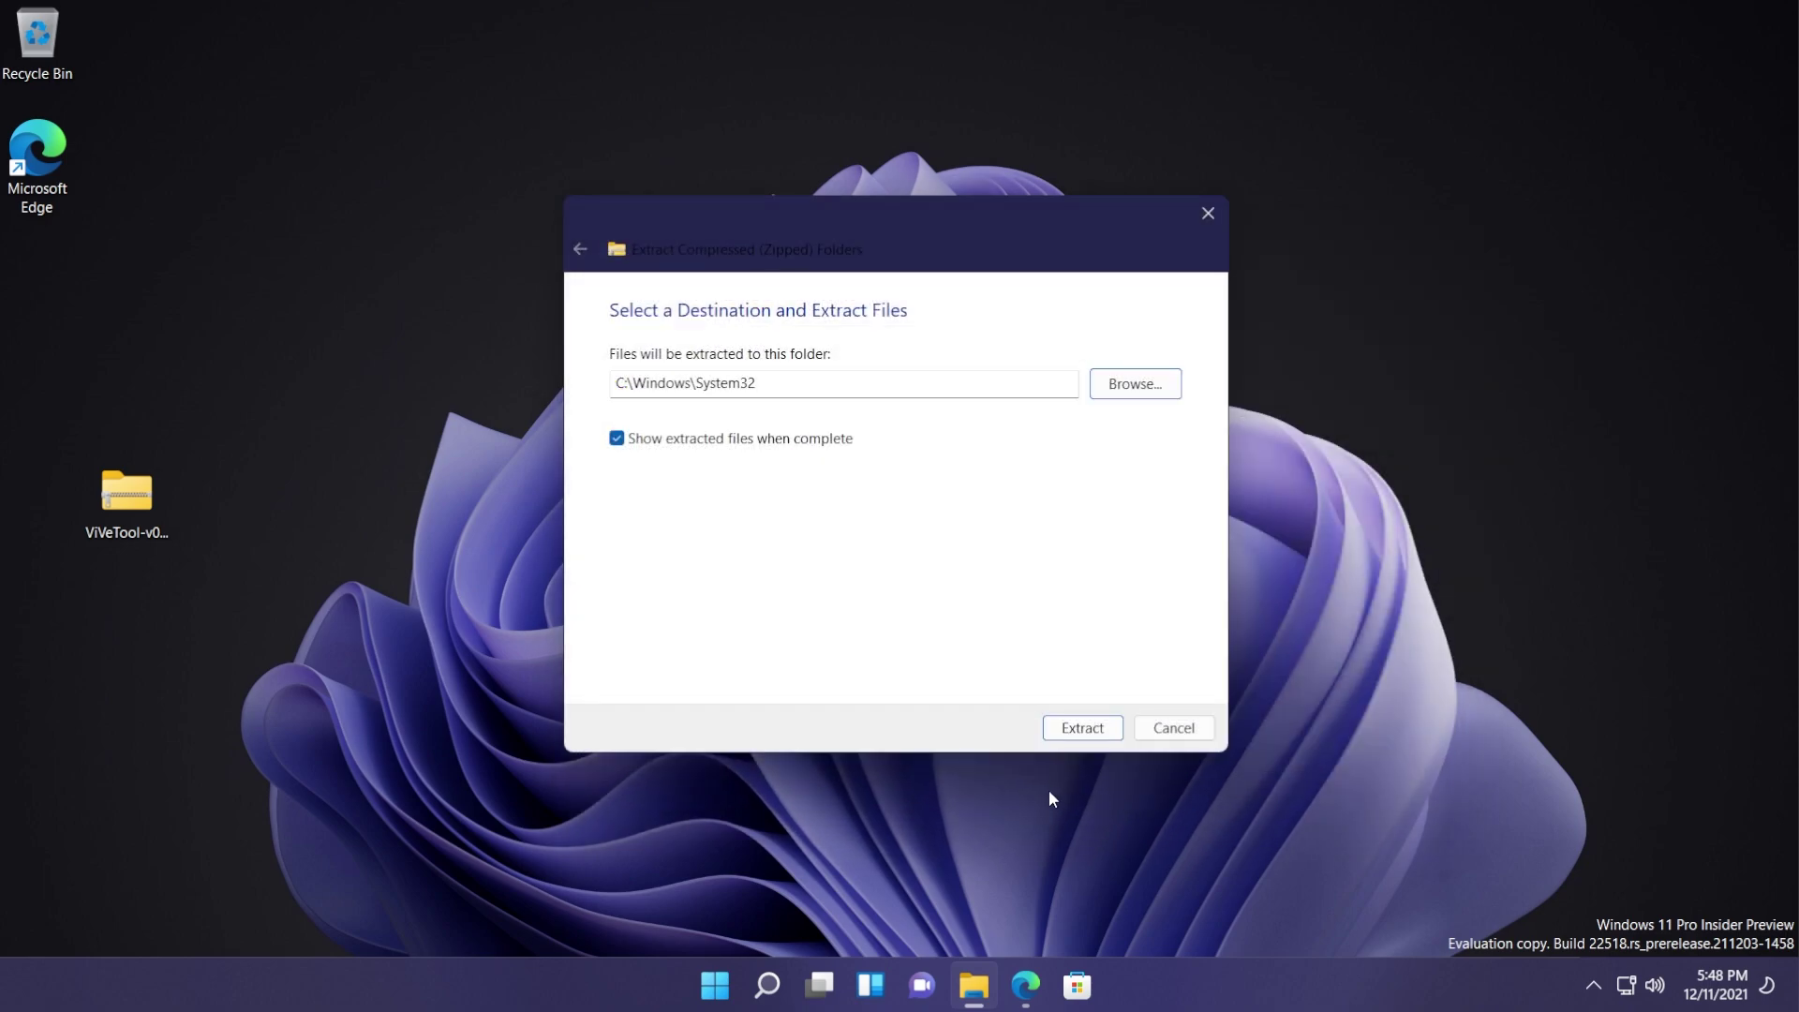
left_click(1082, 727)
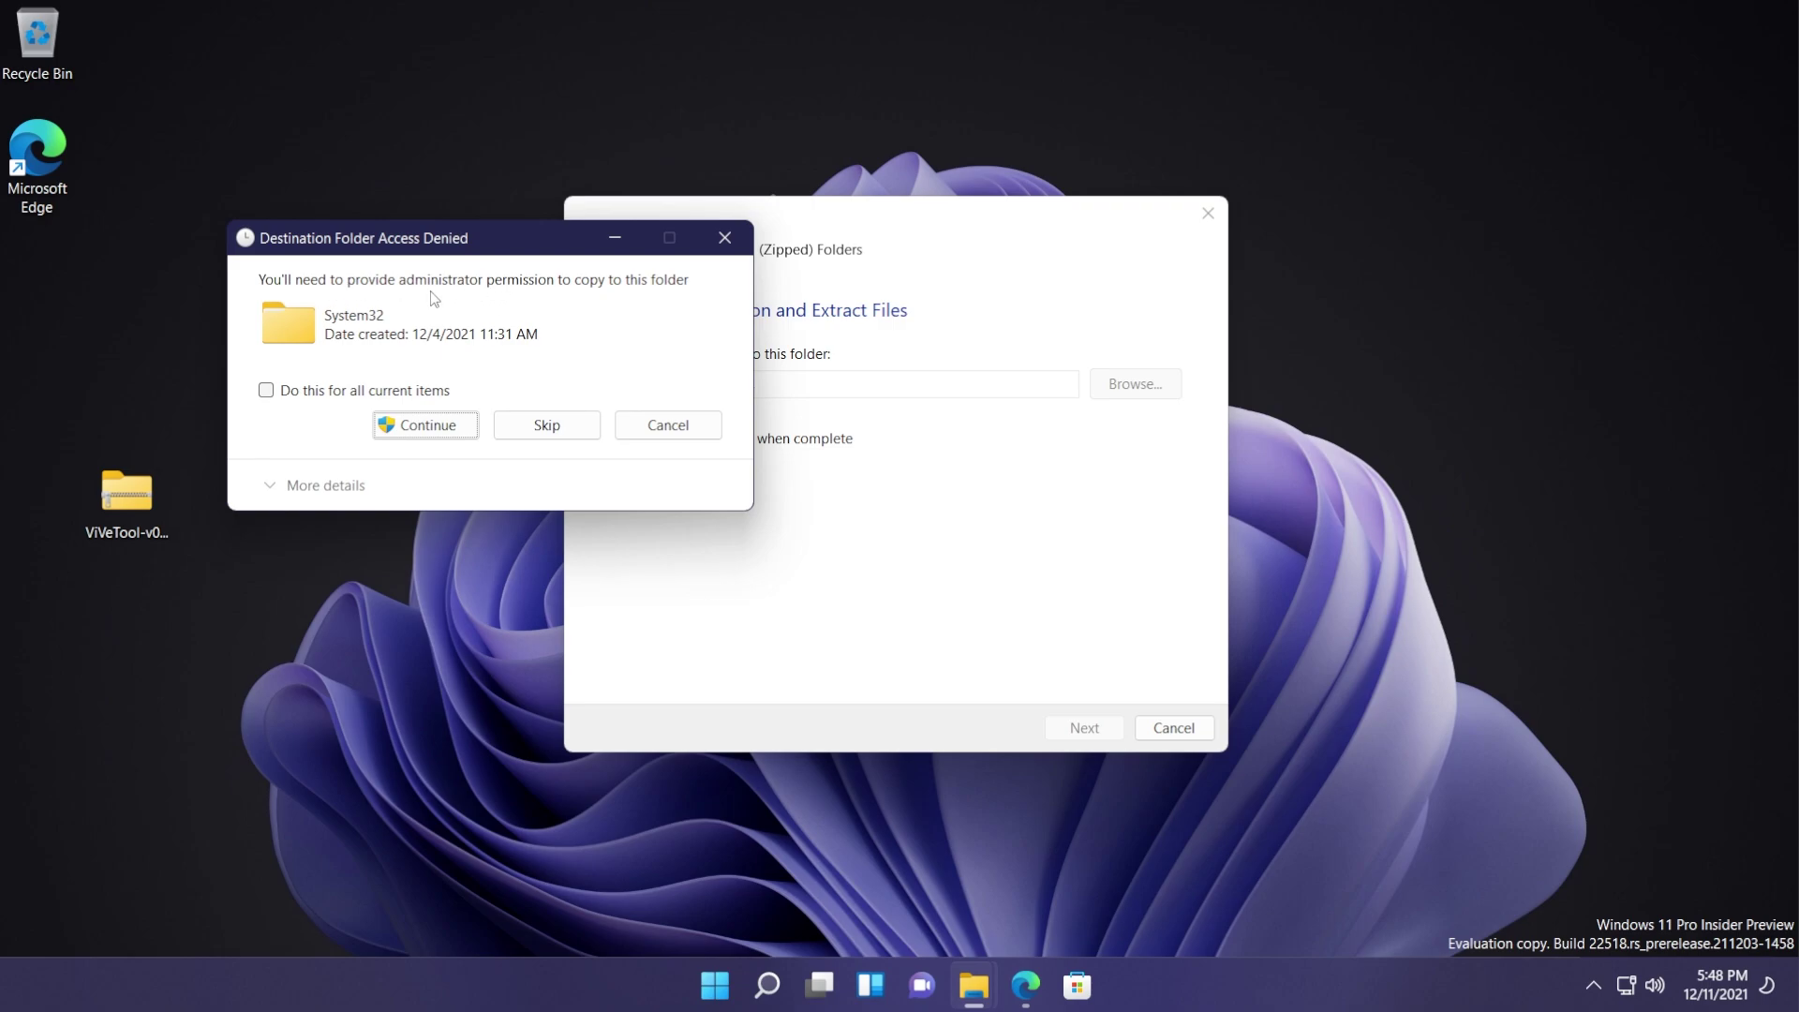
left_click(427, 426)
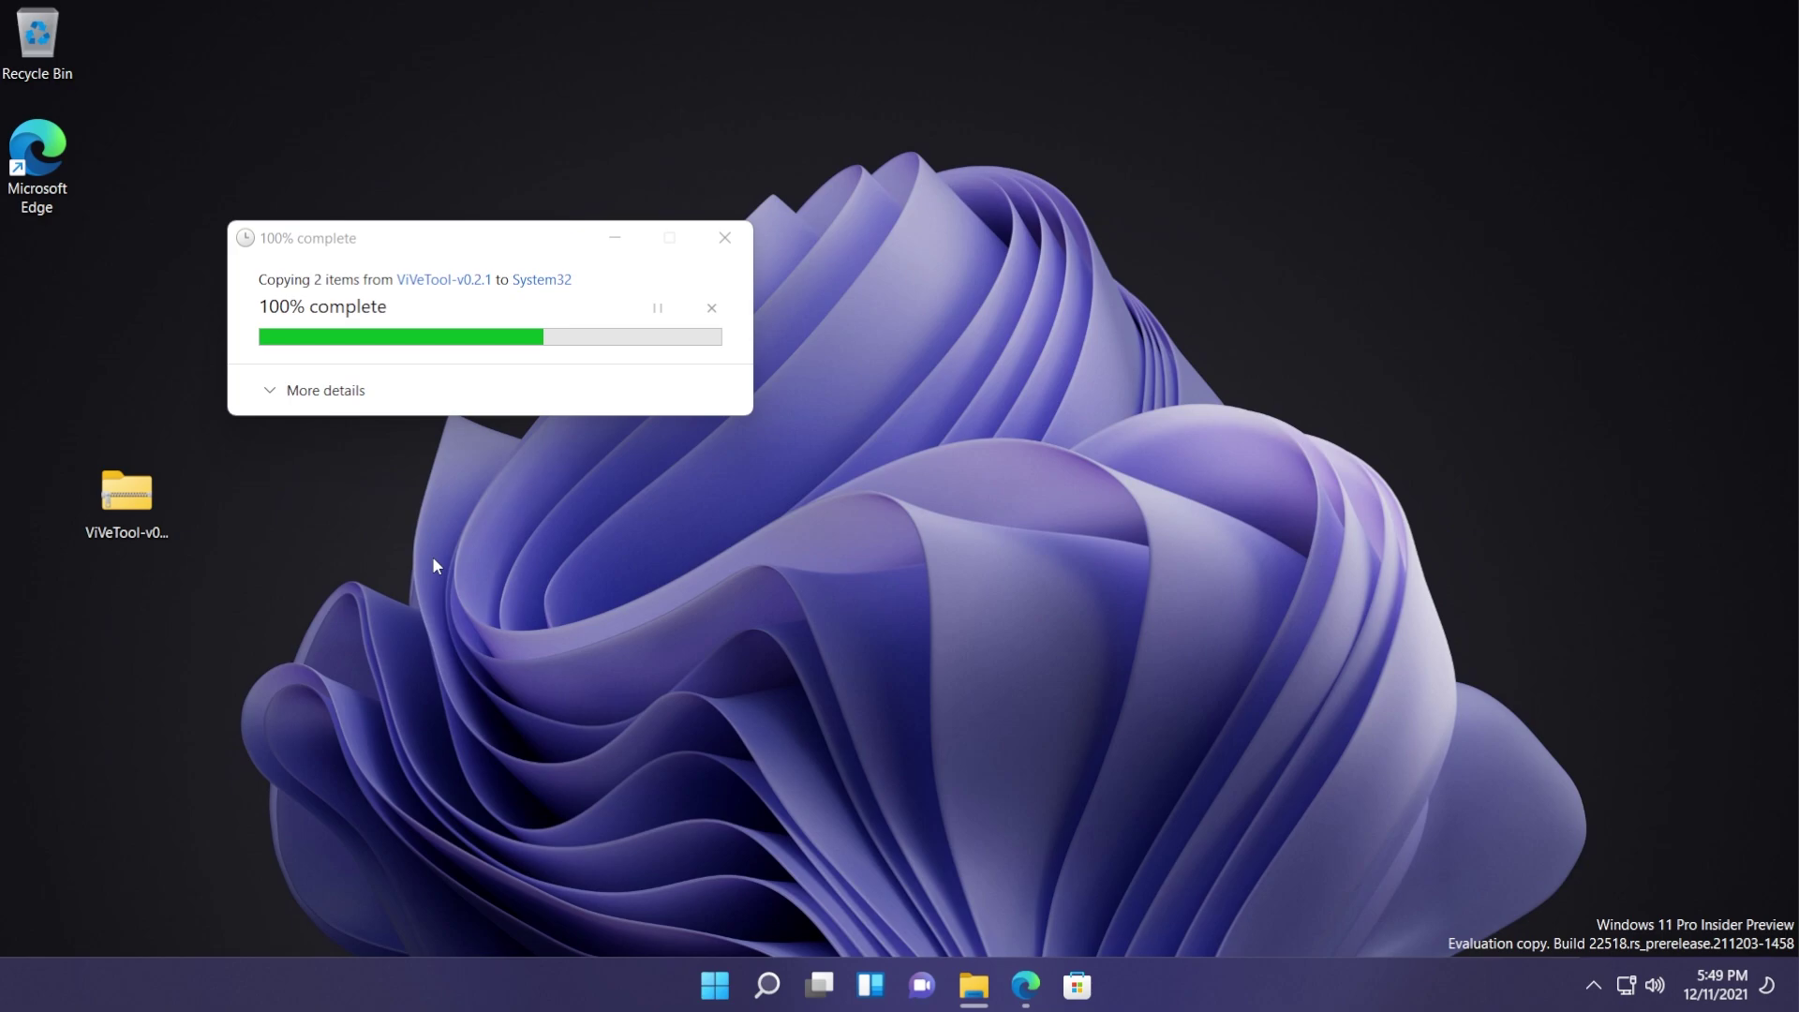
key("alt+F4")
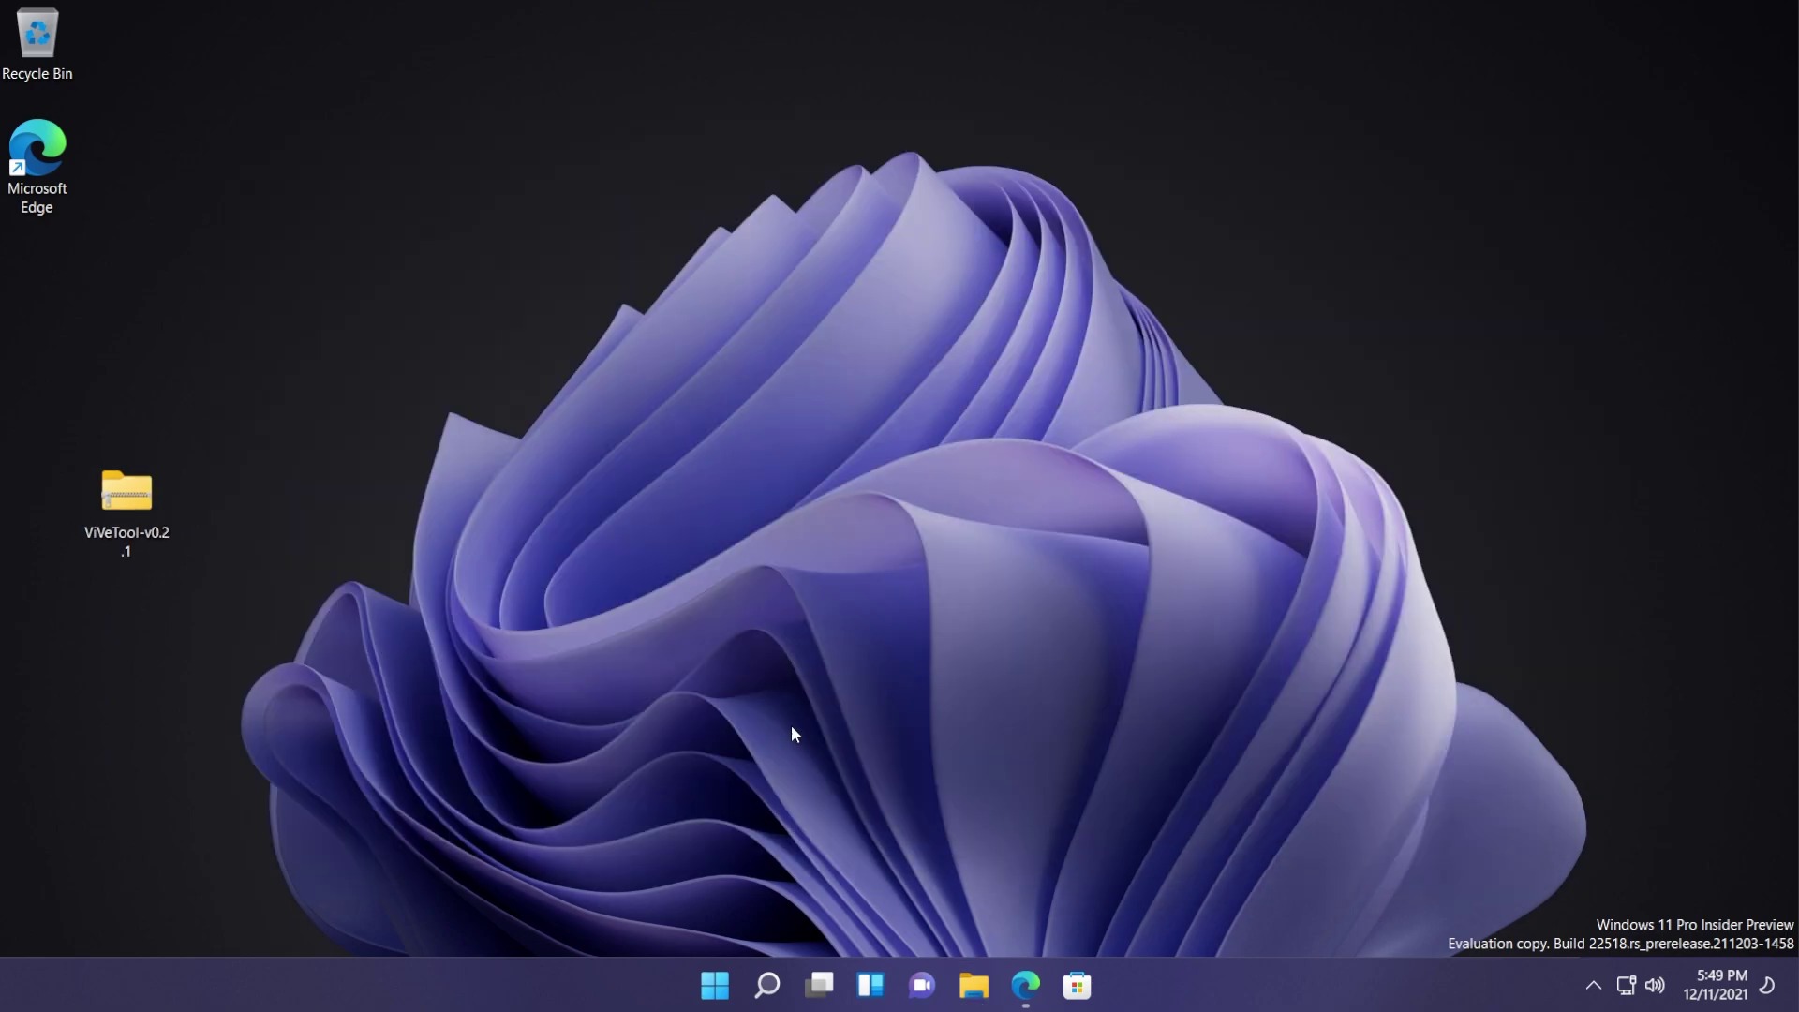
- Launch Command Prompt as administrator from a cmd search
left_click(768, 984)
type("cmd")
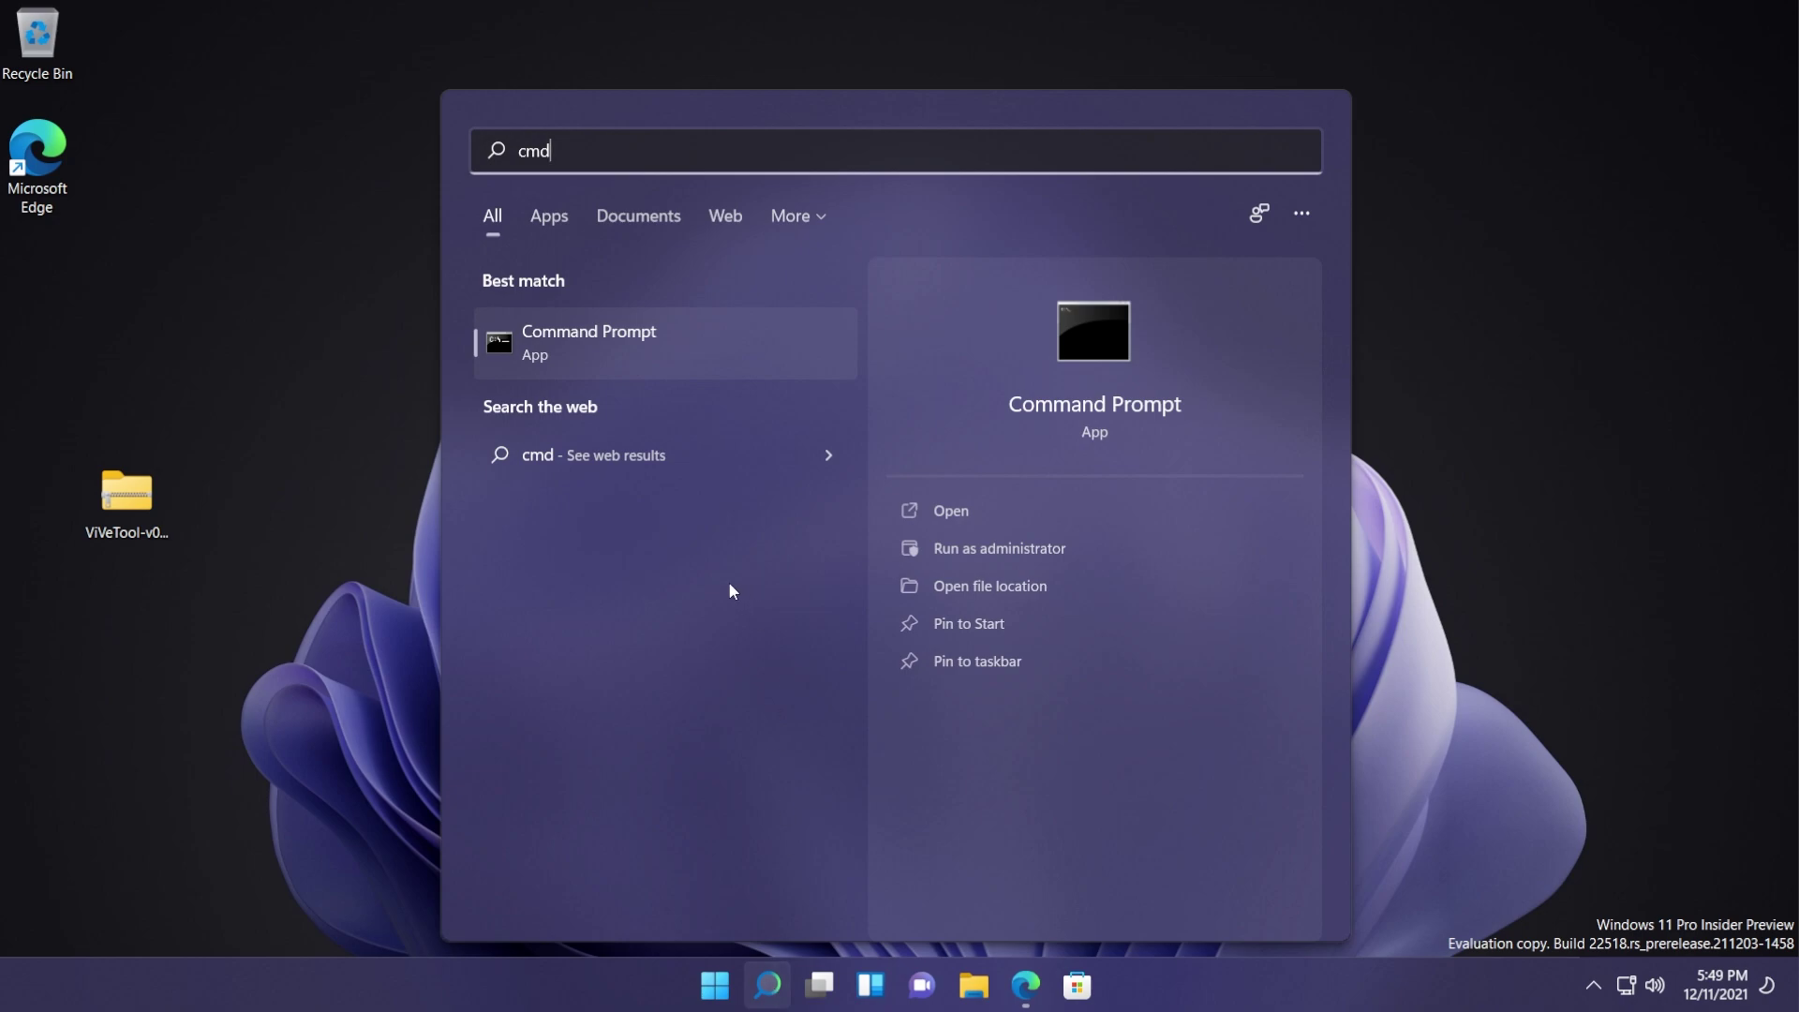
right_click(564, 356)
left_click(651, 398)
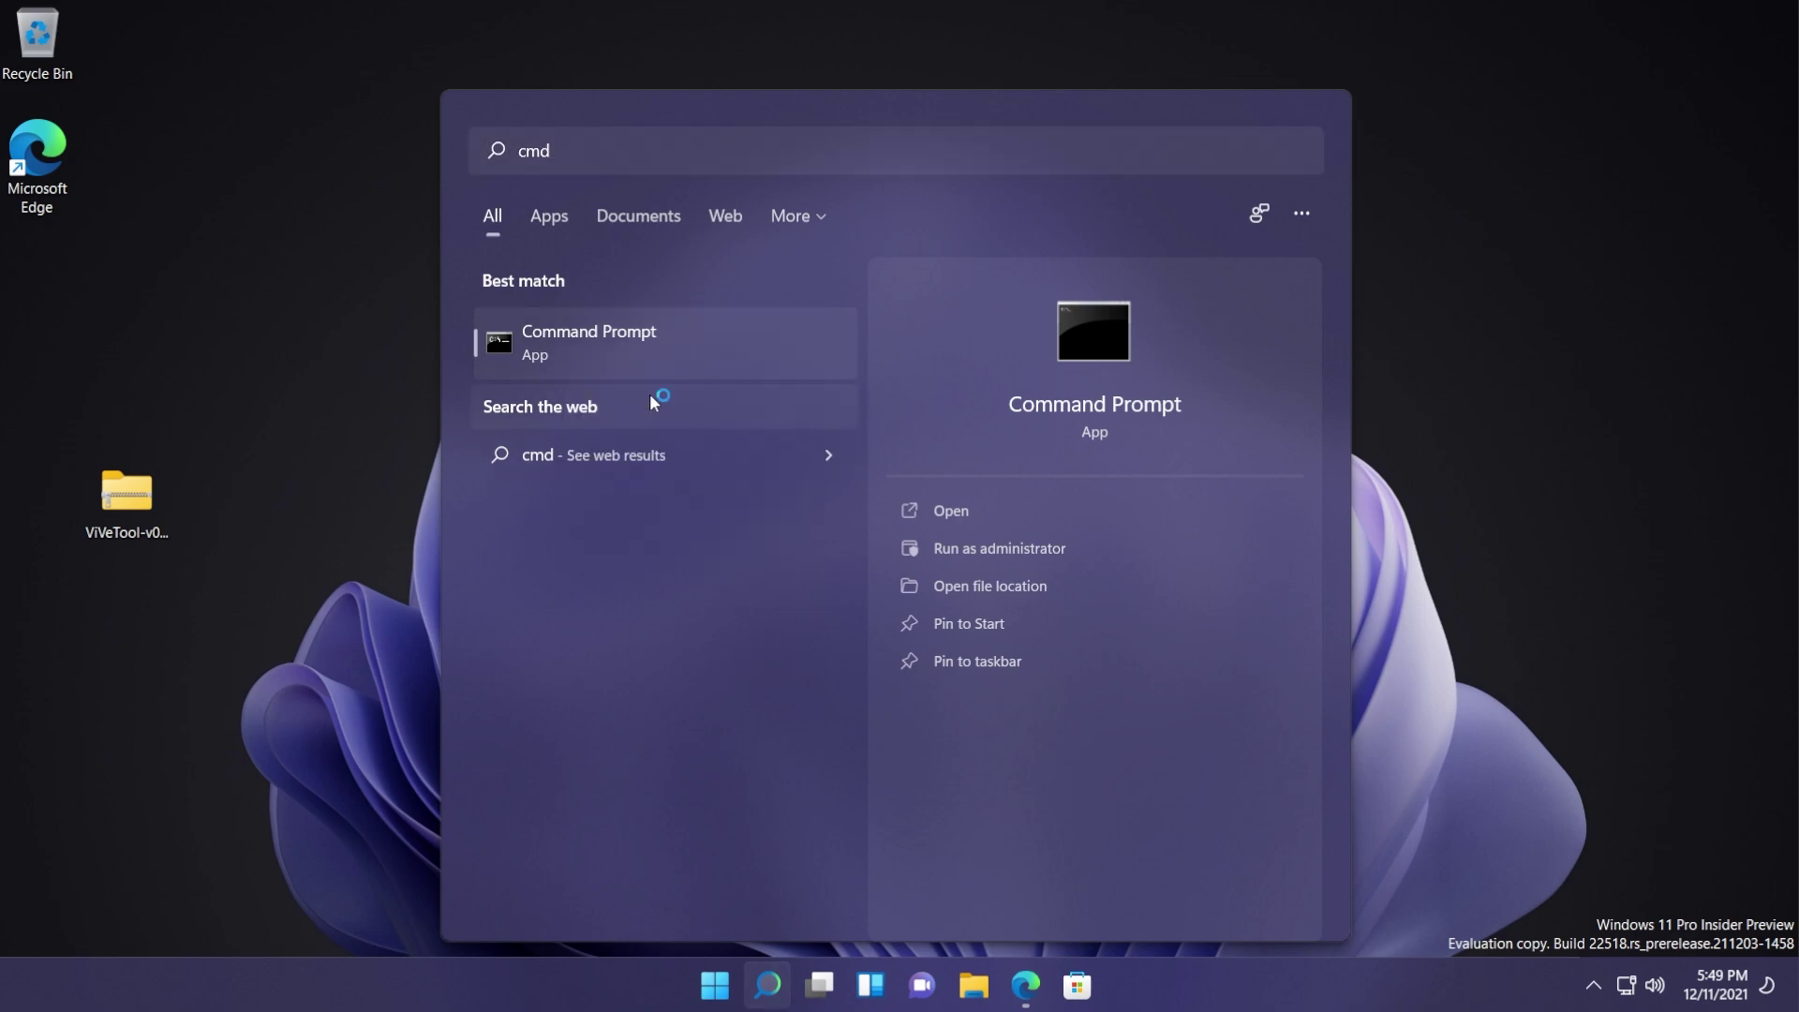
left_click(752, 683)
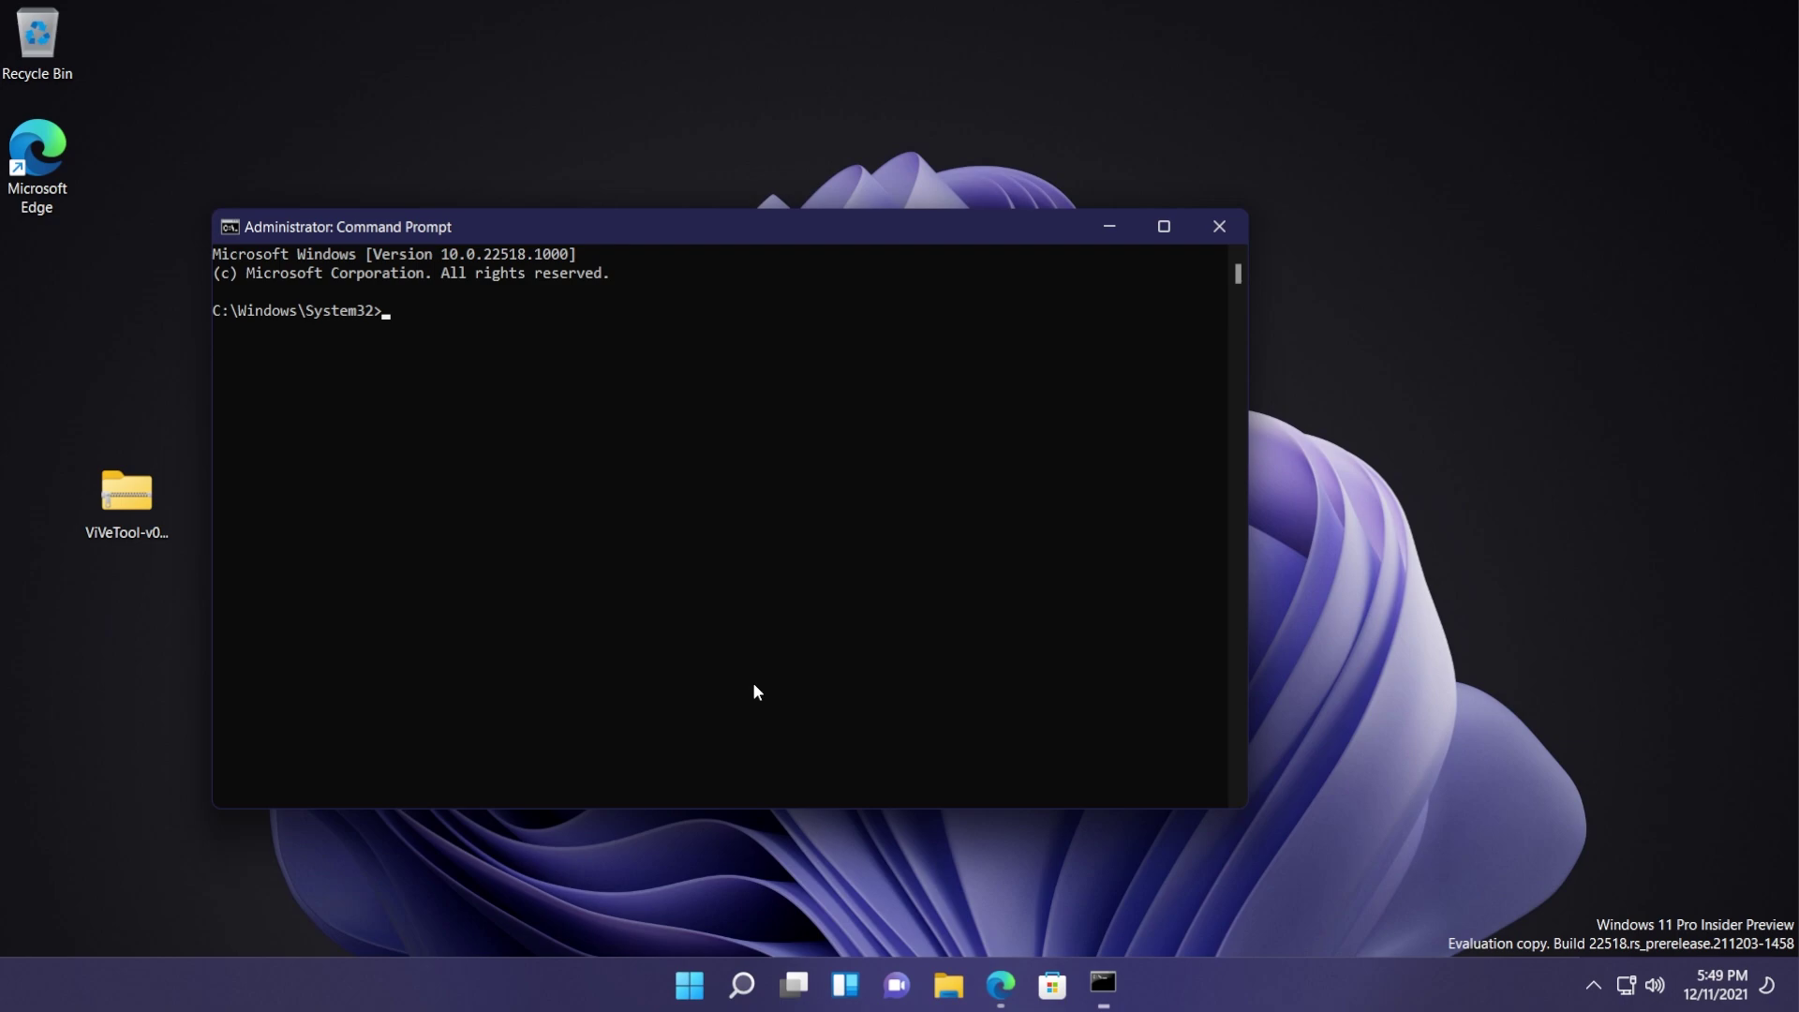
left_click_drag(624, 238, 693, 236)
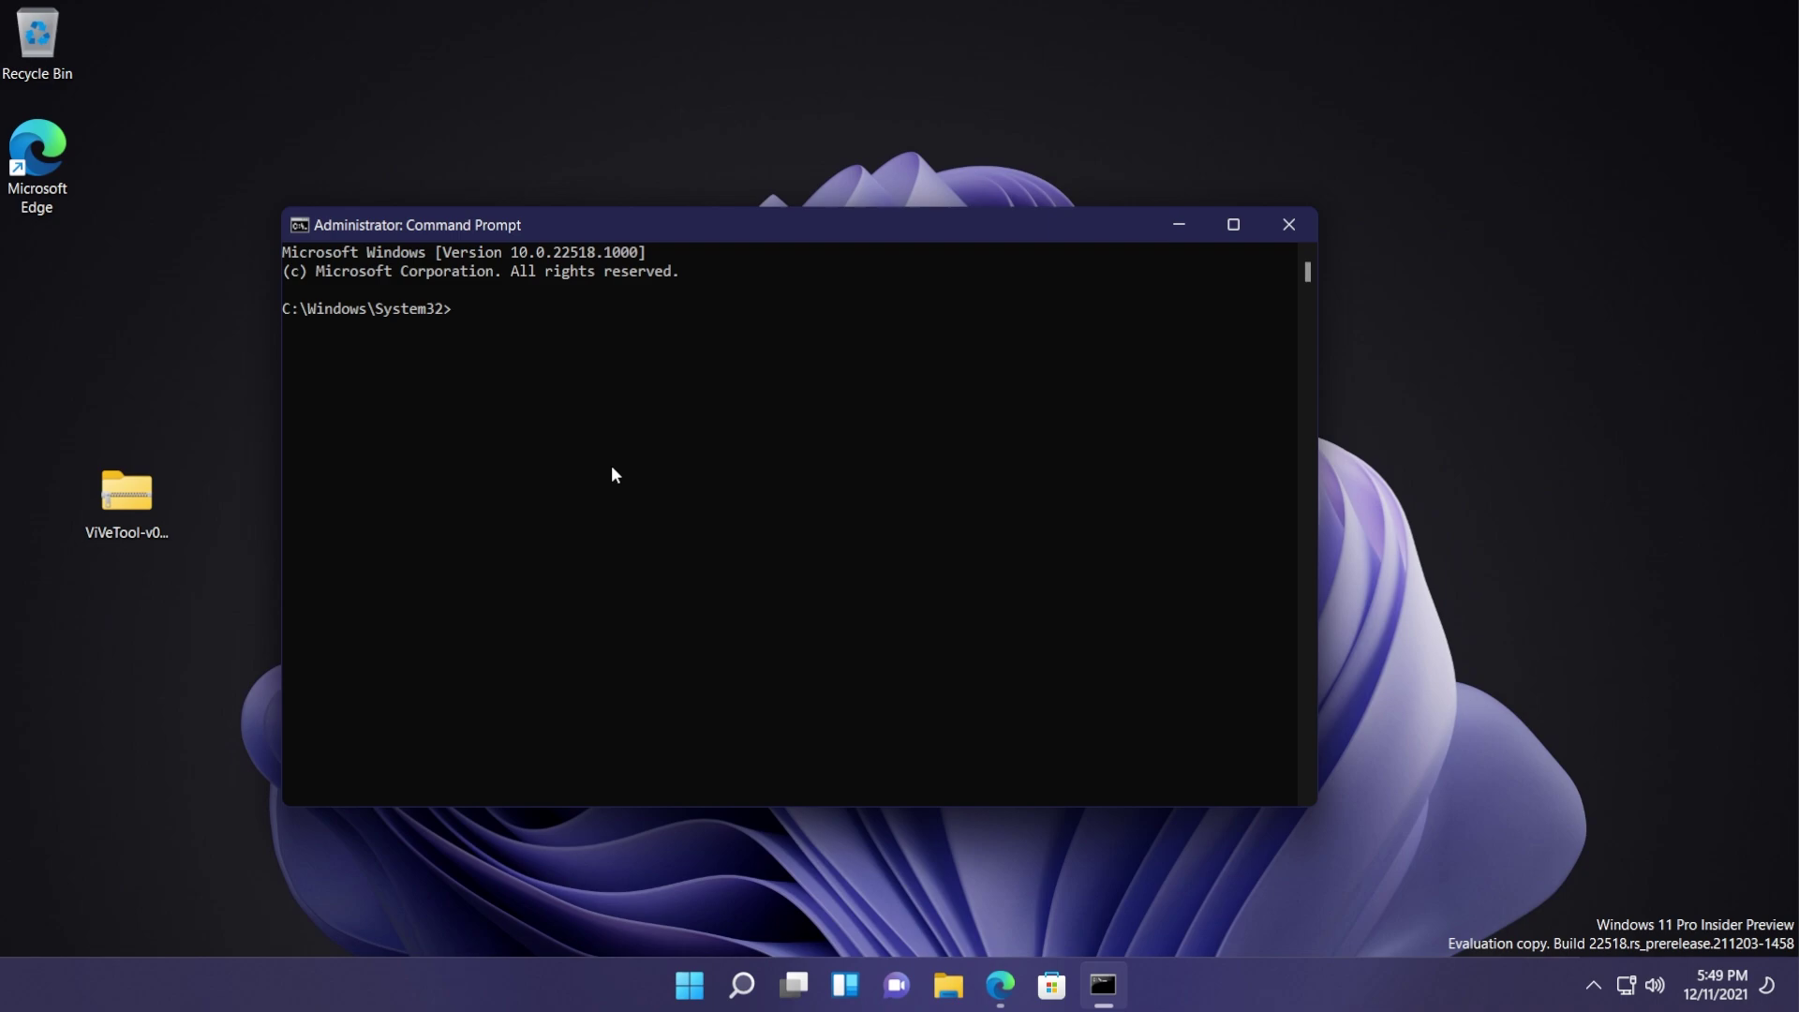
- Run vivetool addconfig with value 2 for 34301415, 36553793, 36226054 and 36226456
type("vivetool addconfig 34301415 2")
key("Return")
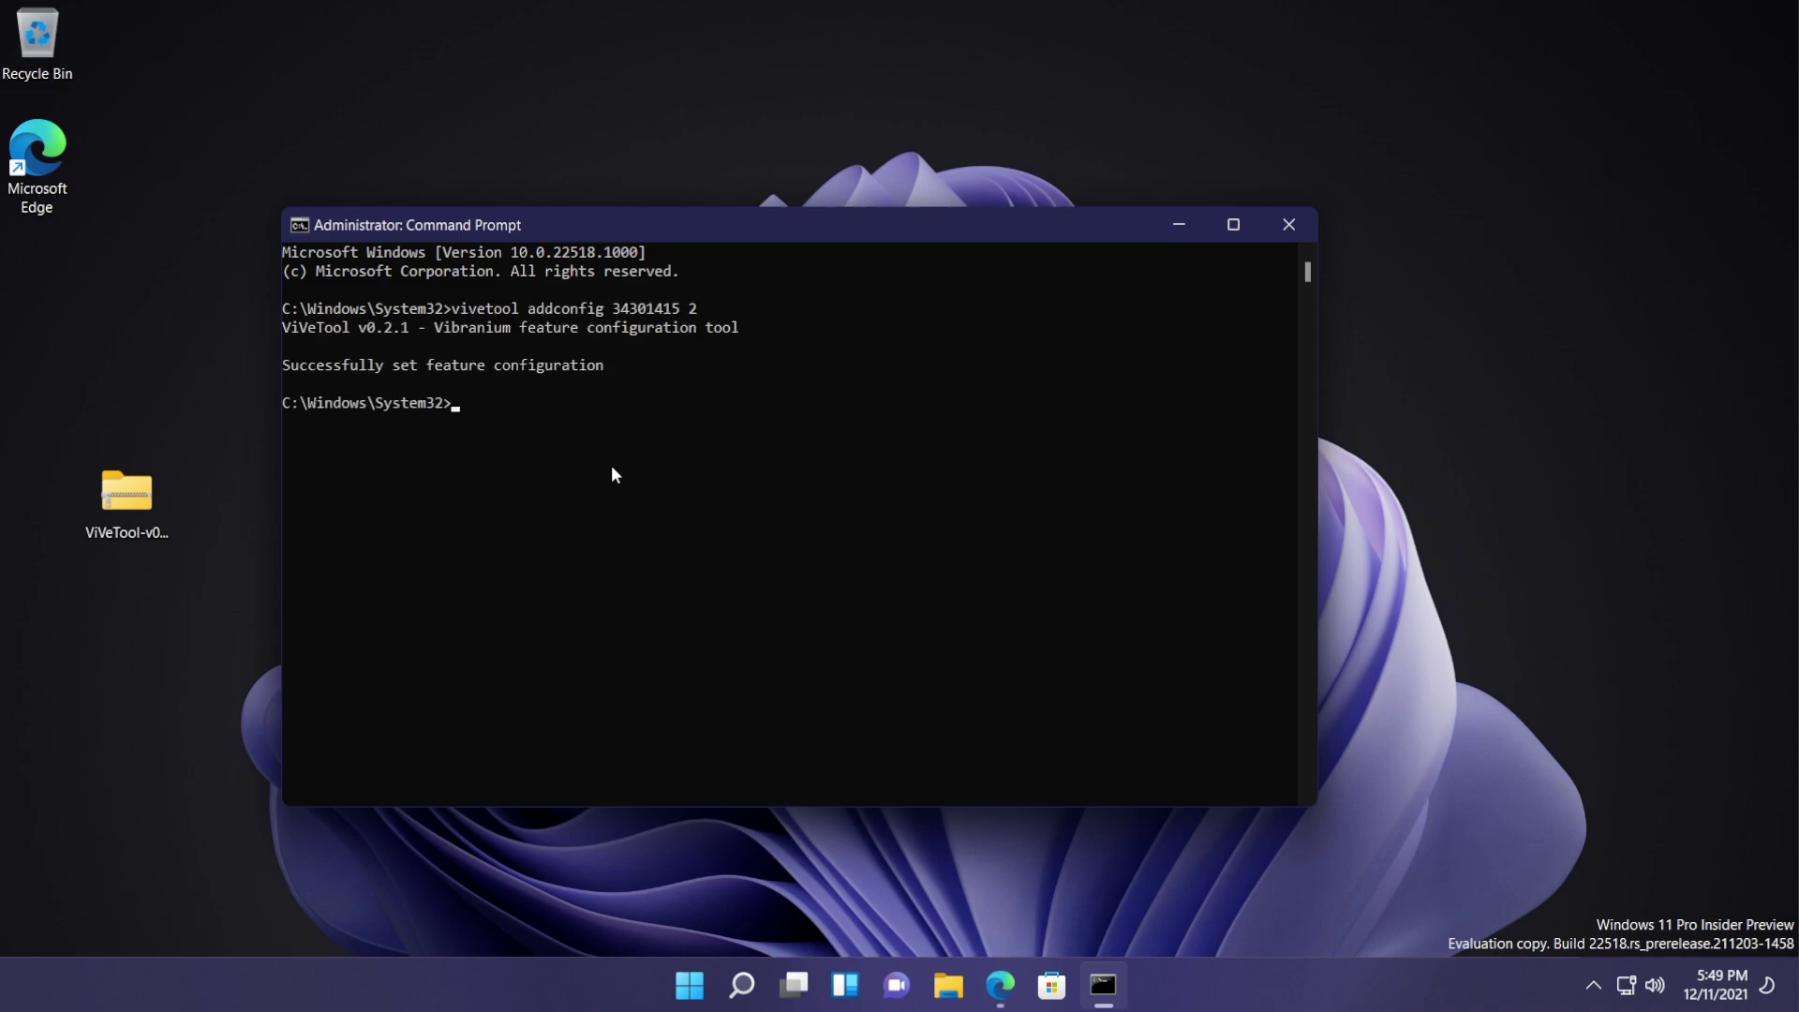
type("vivetool addconfig 36553793 2")
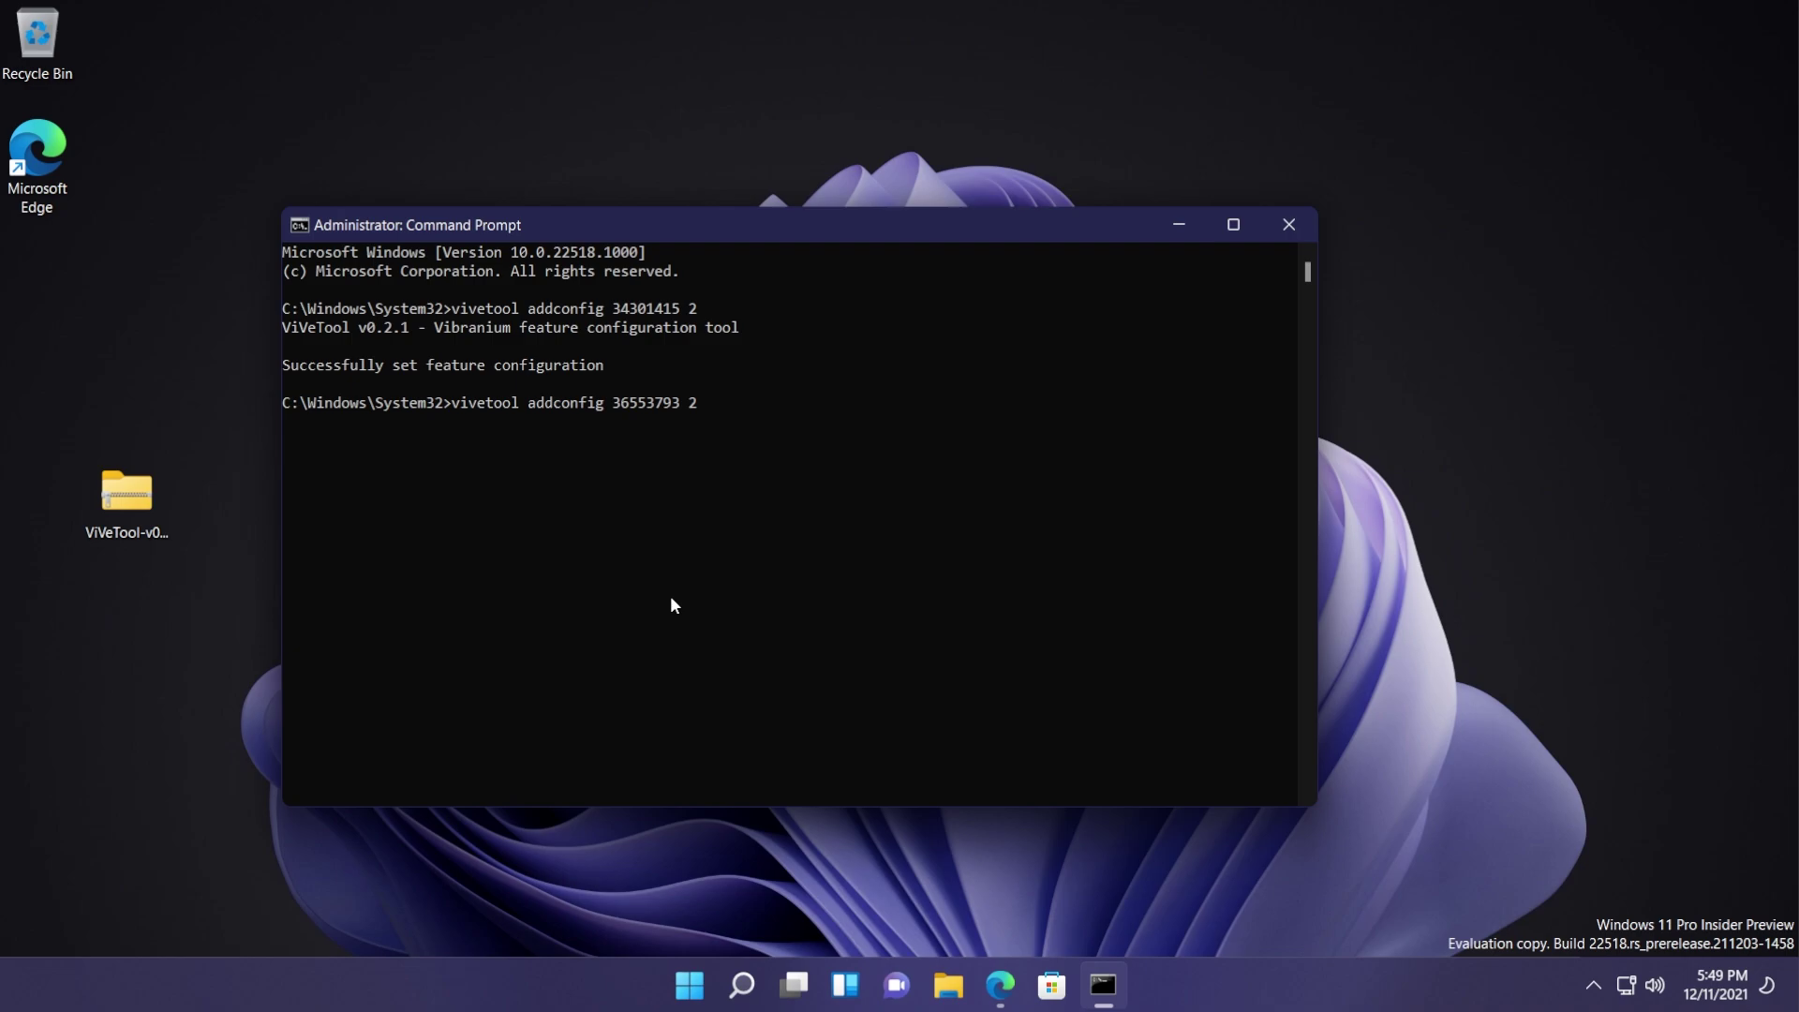
key("Return")
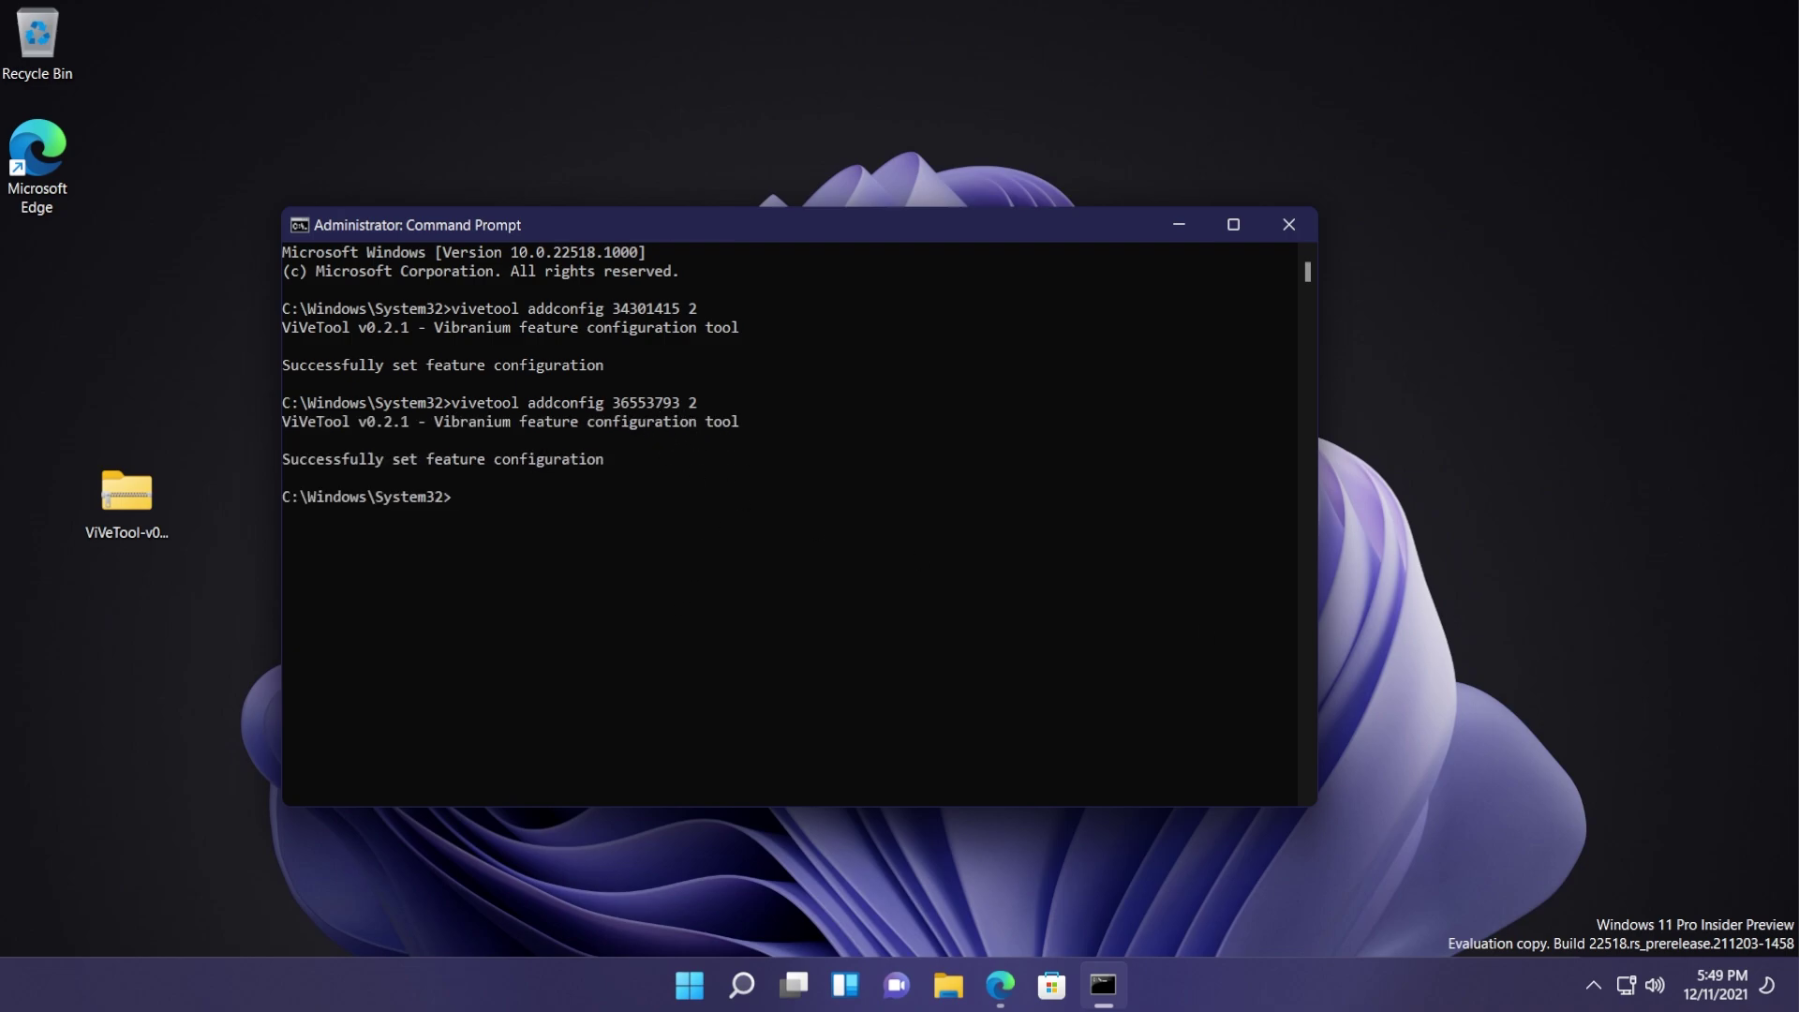
type("vivetool addconfig 36226054 2")
key("Return")
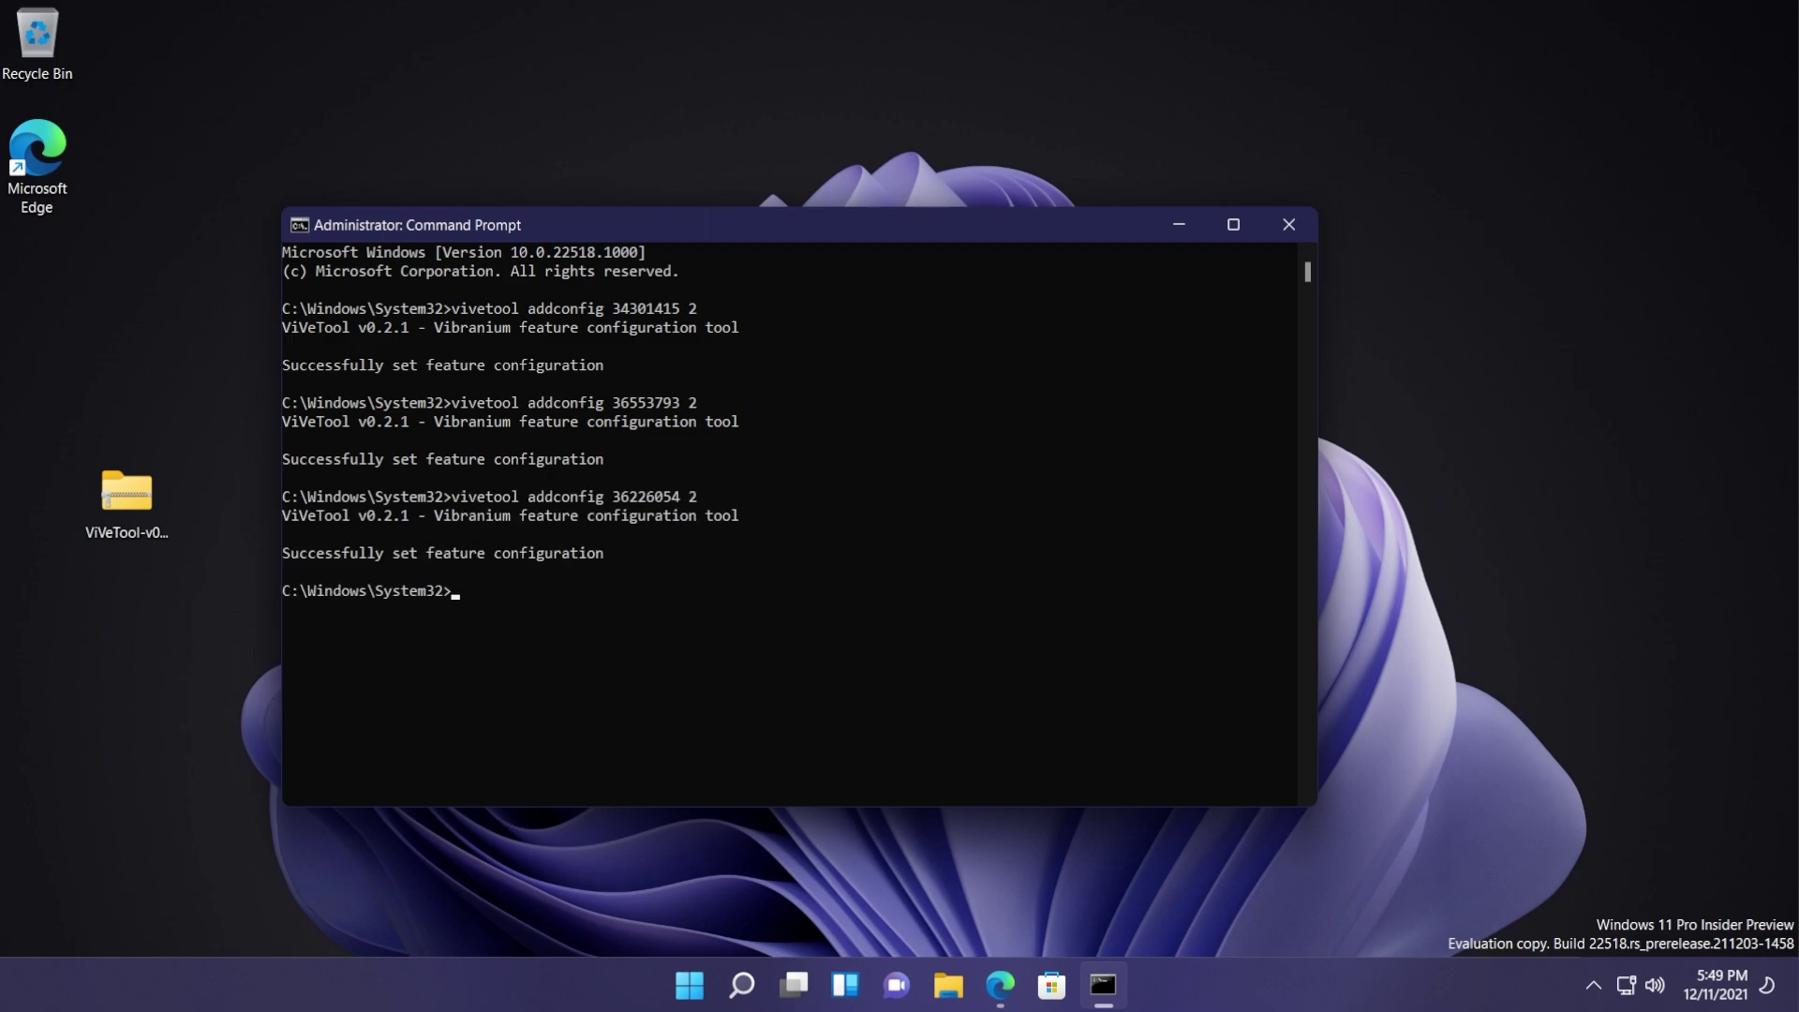
type("vivetool addconfig 36226456 2")
key("Return")
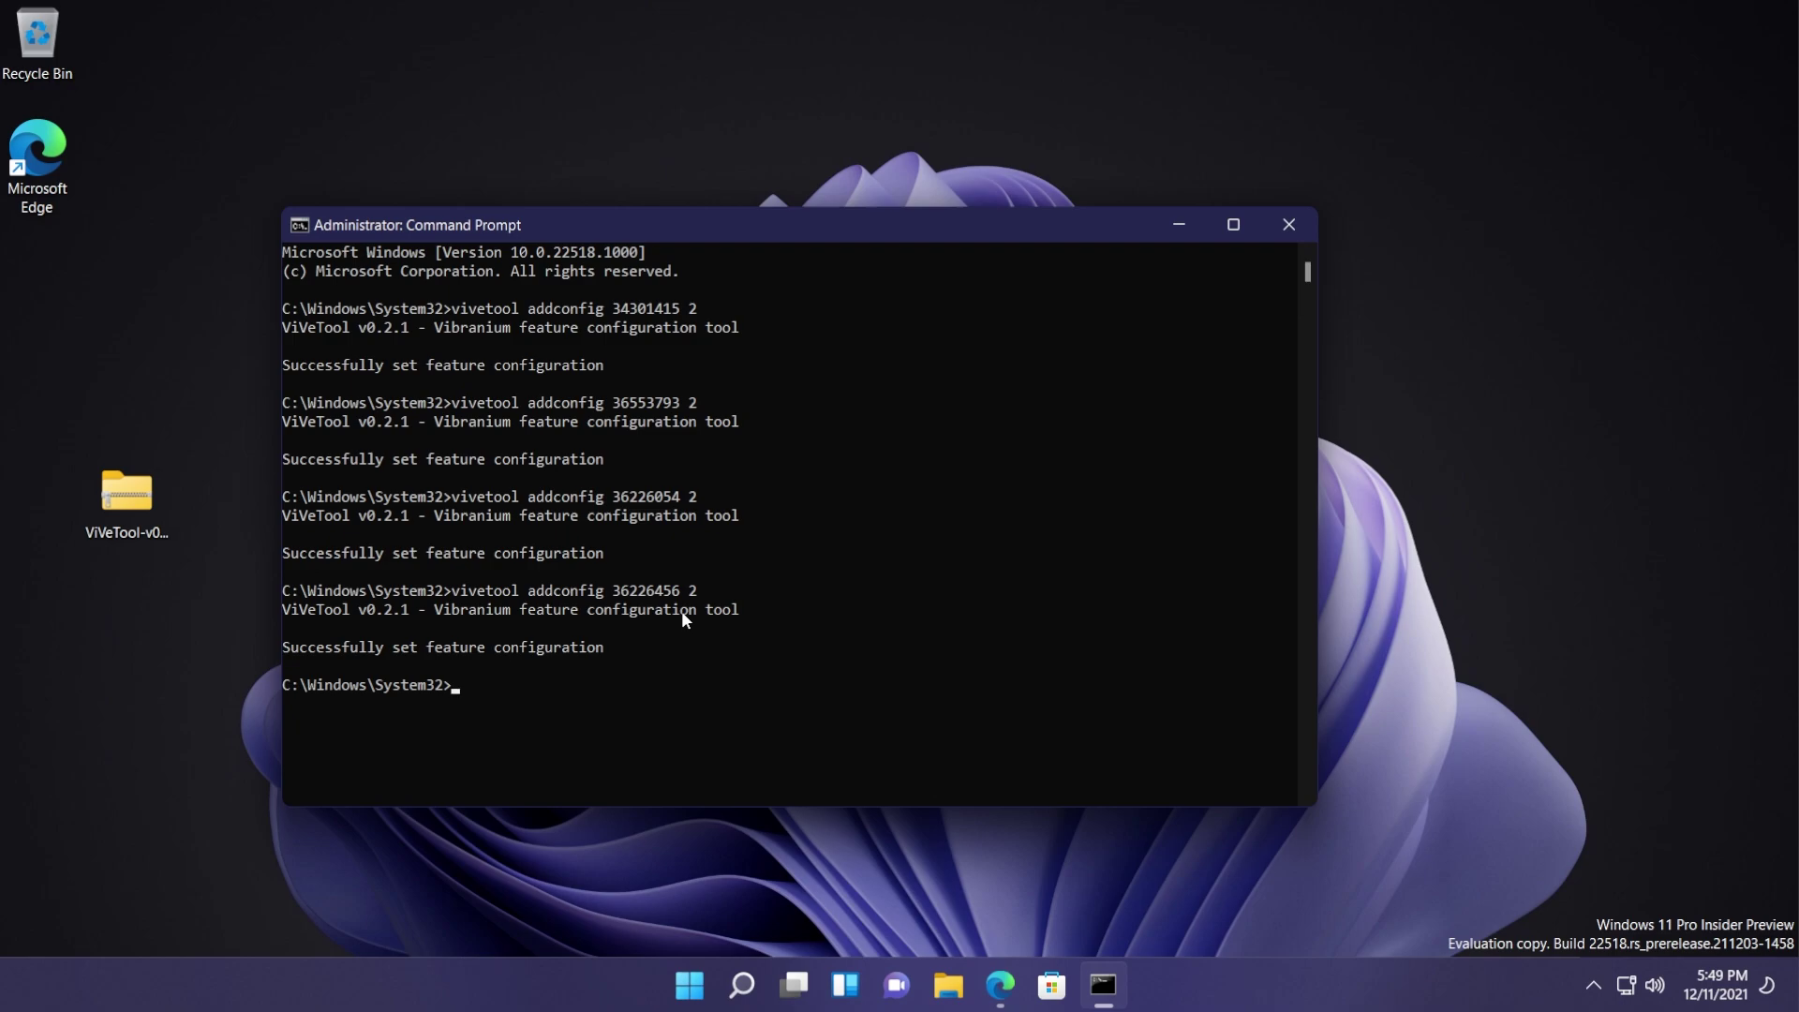
- Close Command Prompt and restart Windows from the Start button's power-user menu
key("alt+F4")
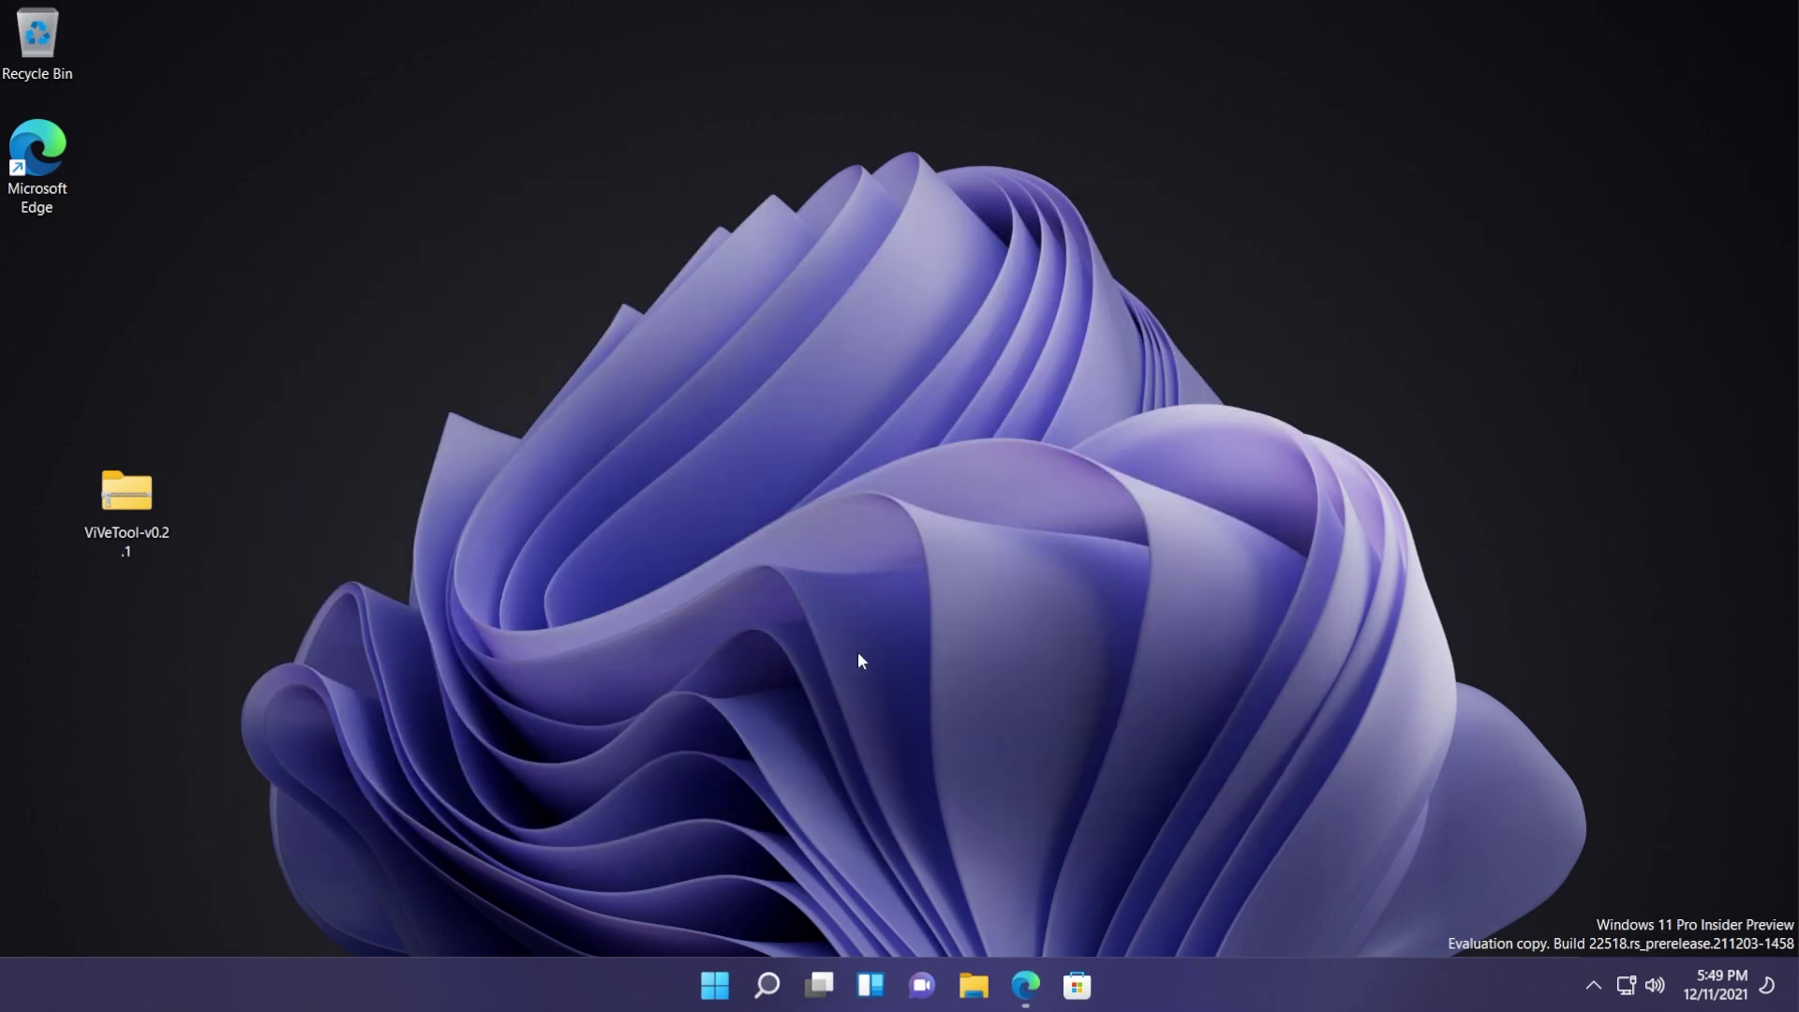
right_click(711, 989)
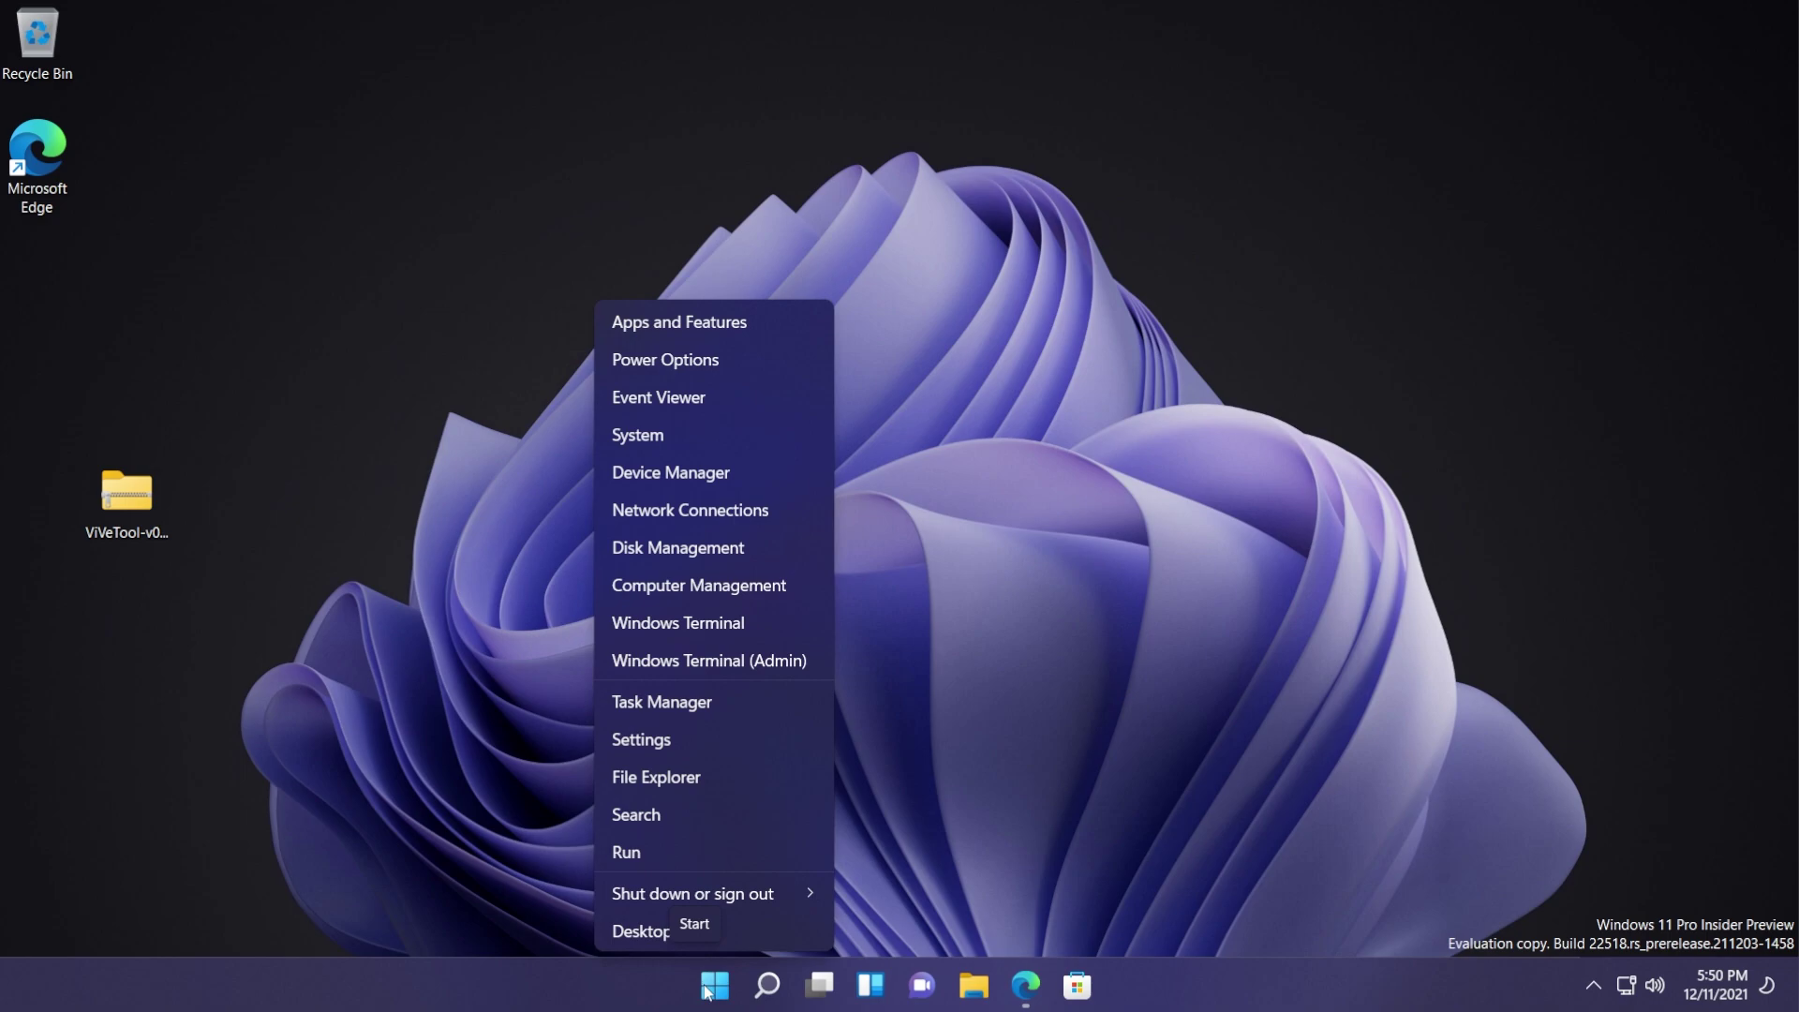
mouse_move(787, 893)
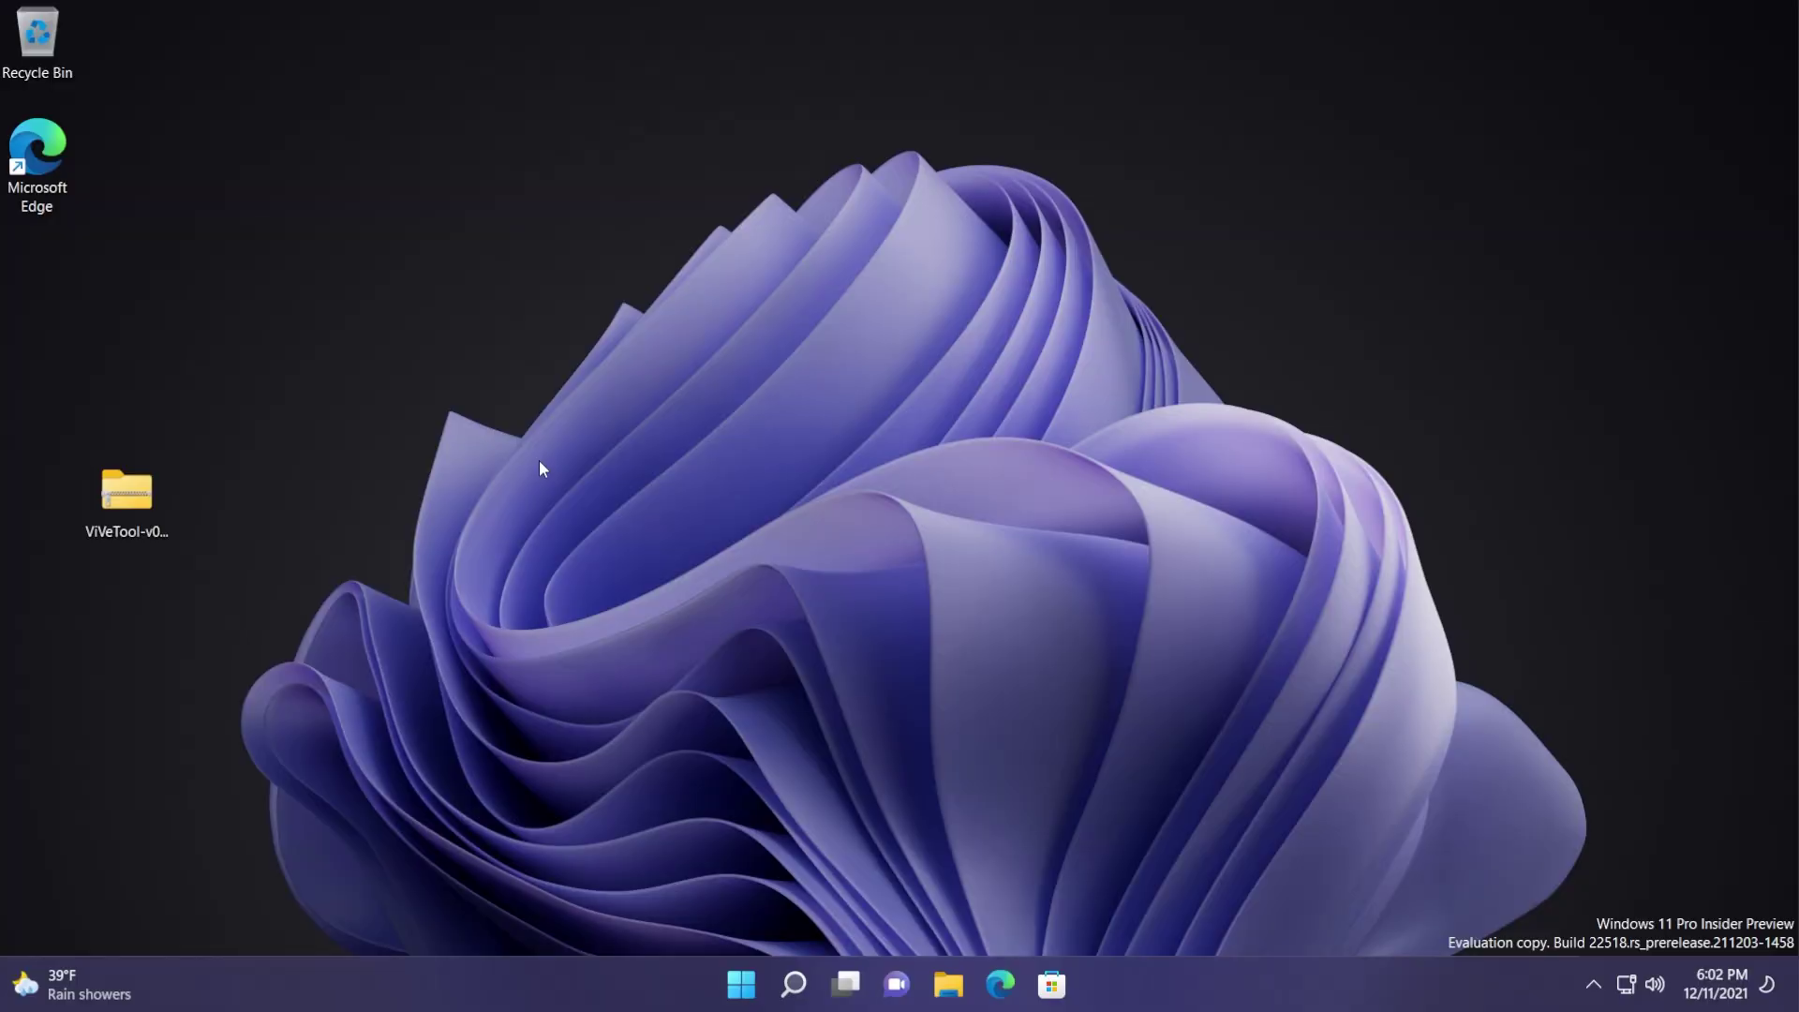
- Set the Weather card's units to Celsius and confirm the widgets board reads 4°C
left_click(89, 969)
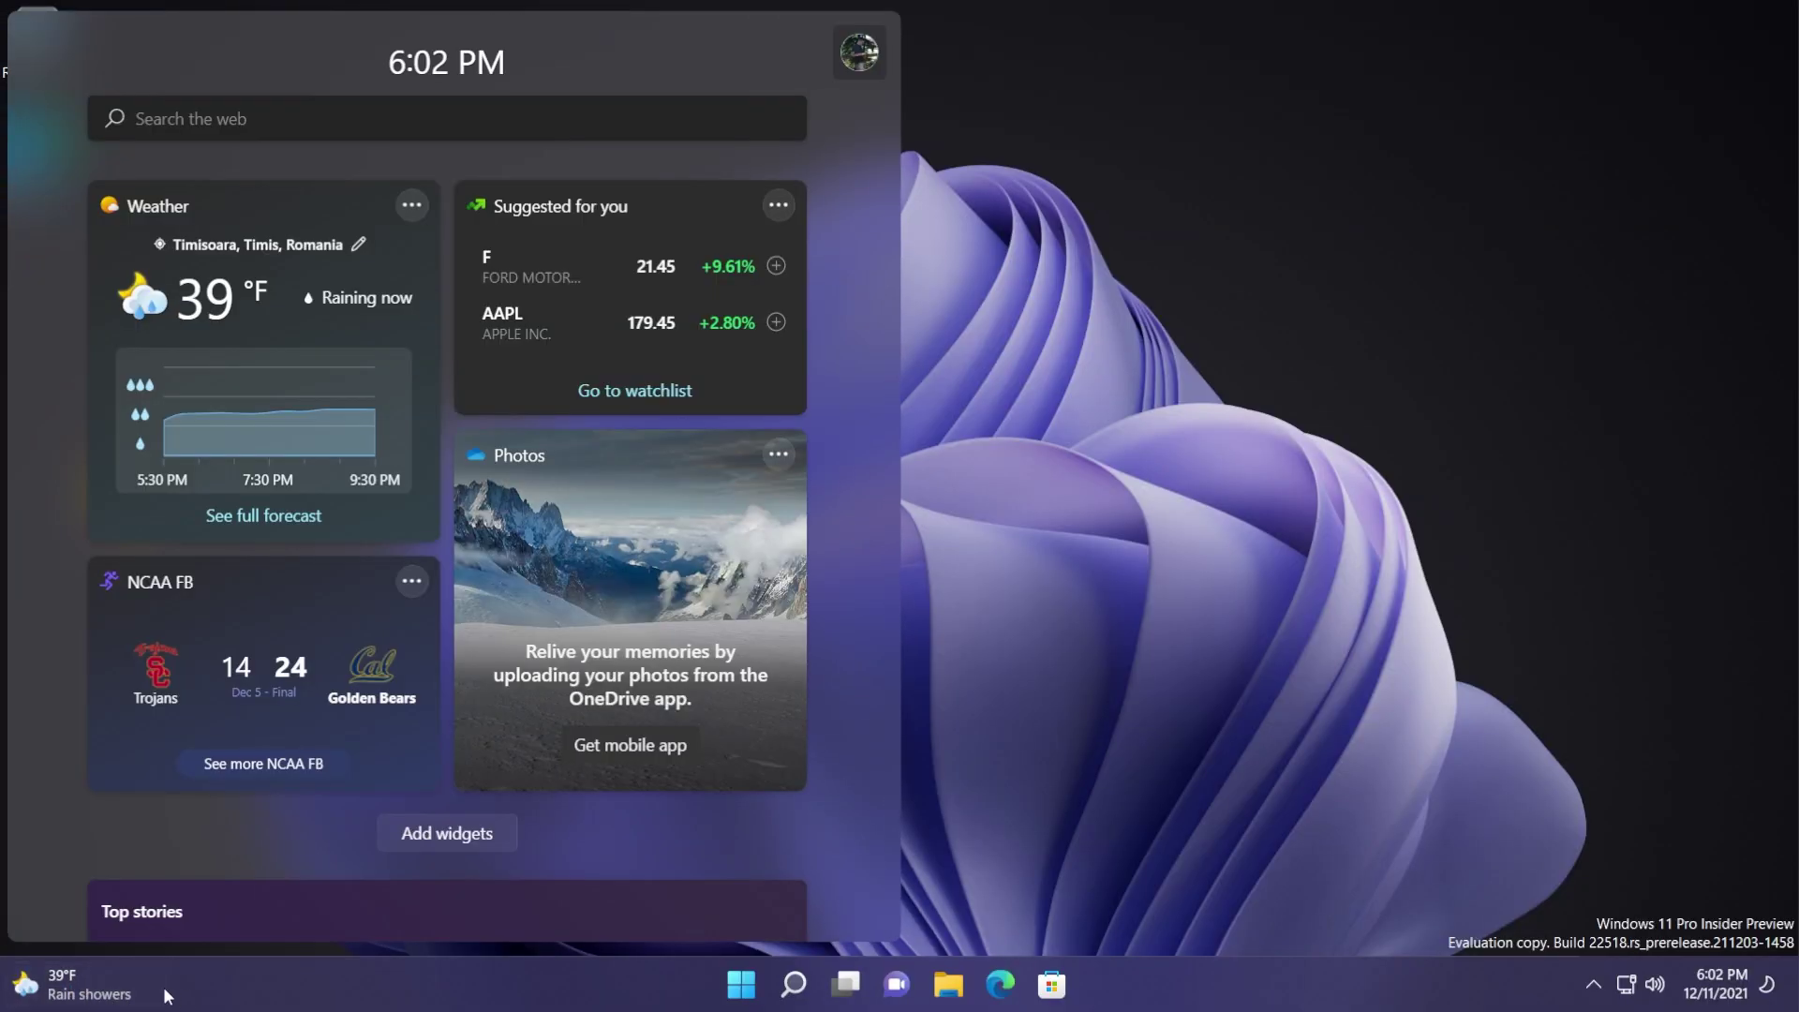
left_click(245, 982)
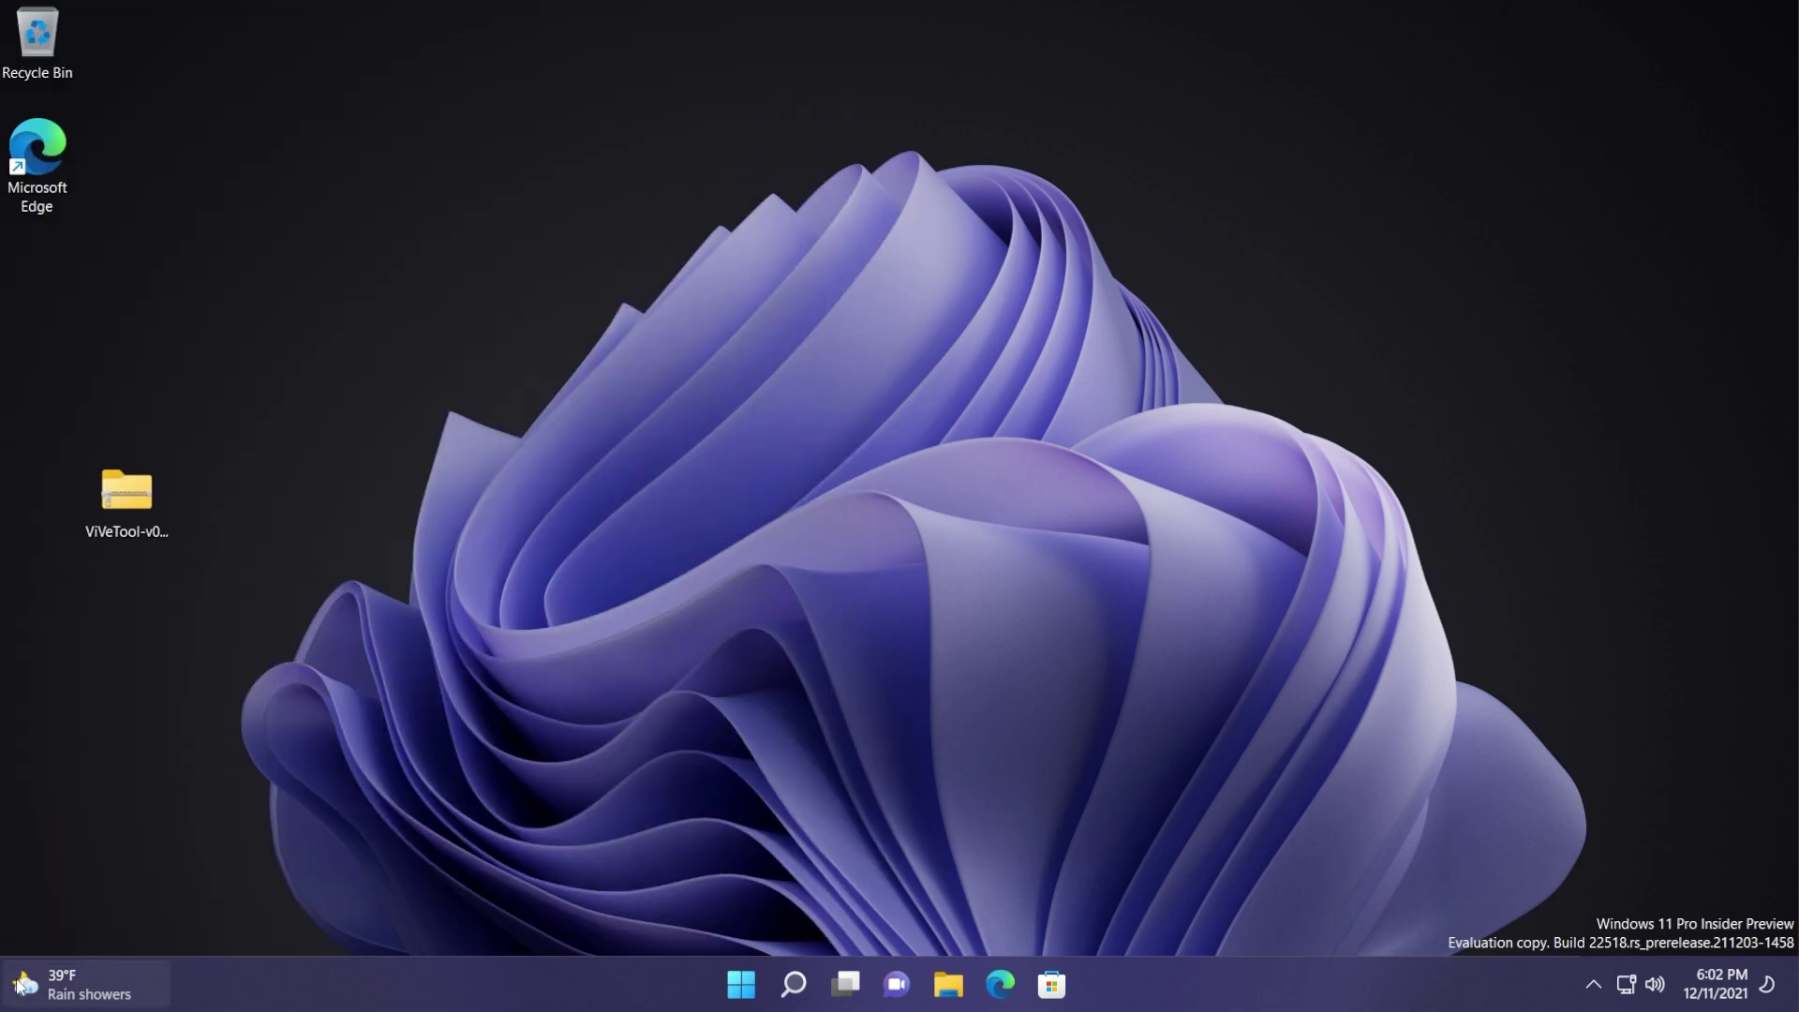
left_click(61, 991)
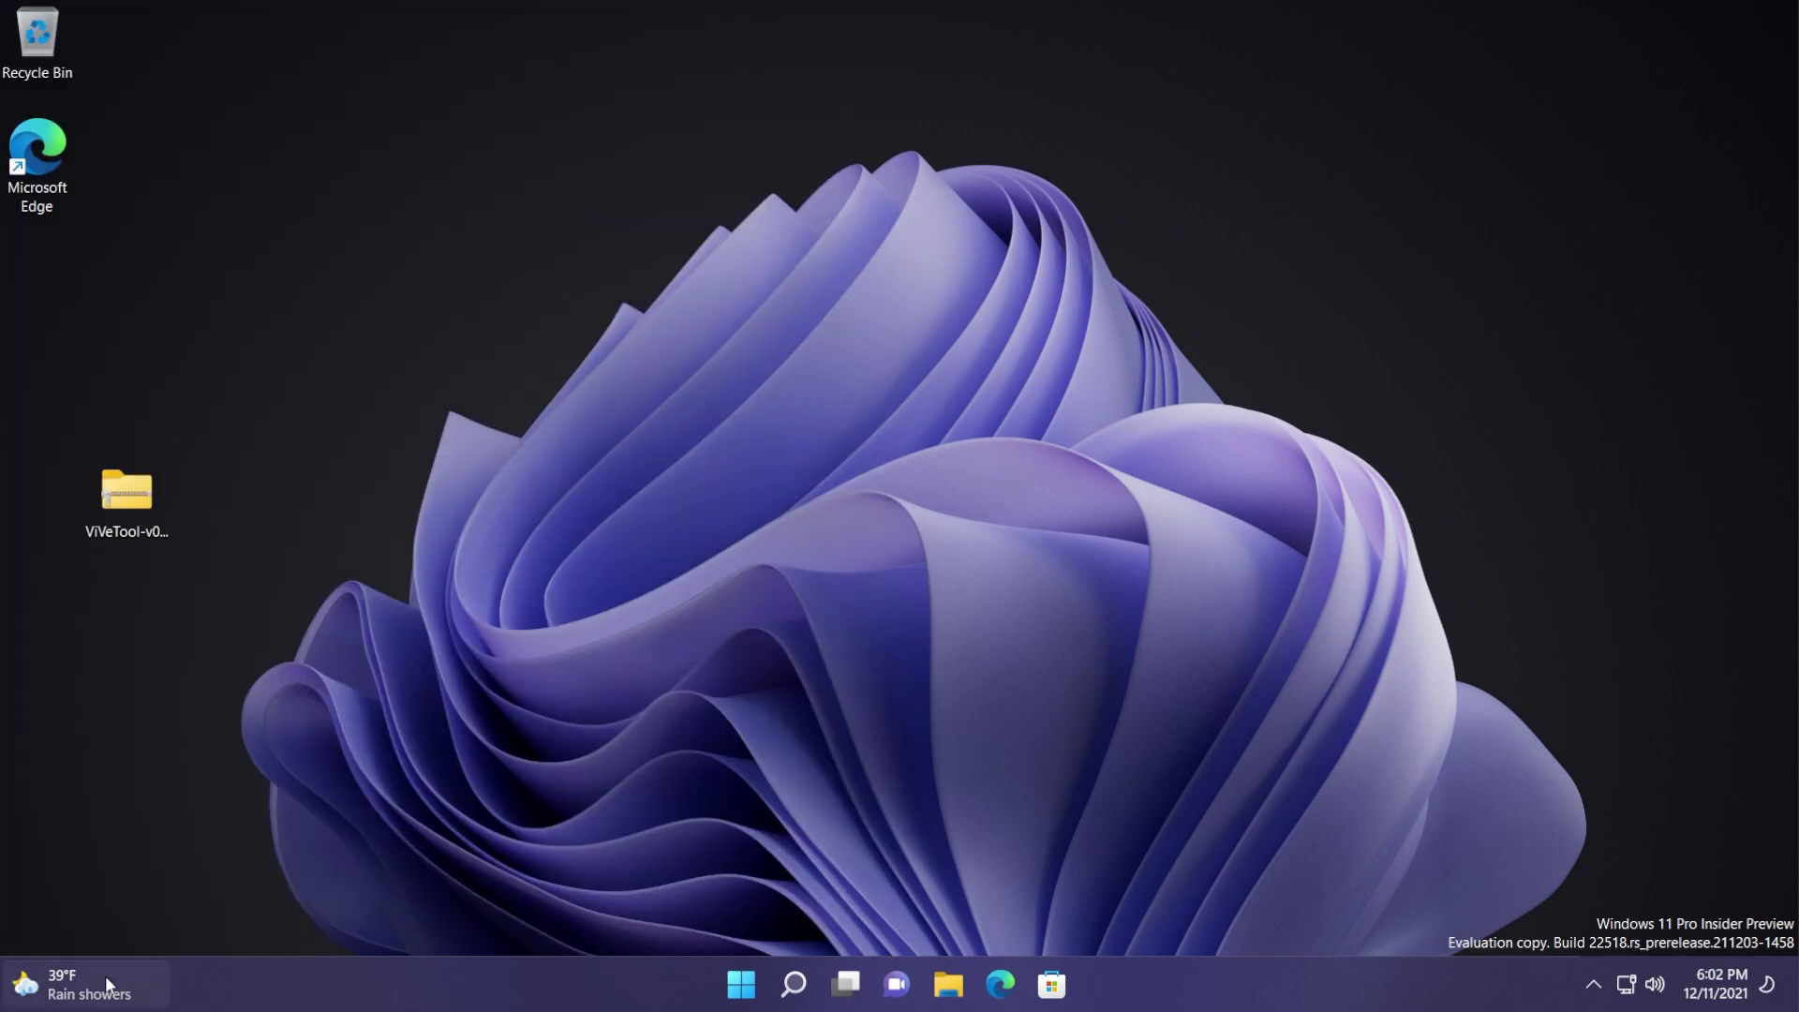
mouse_move(105, 976)
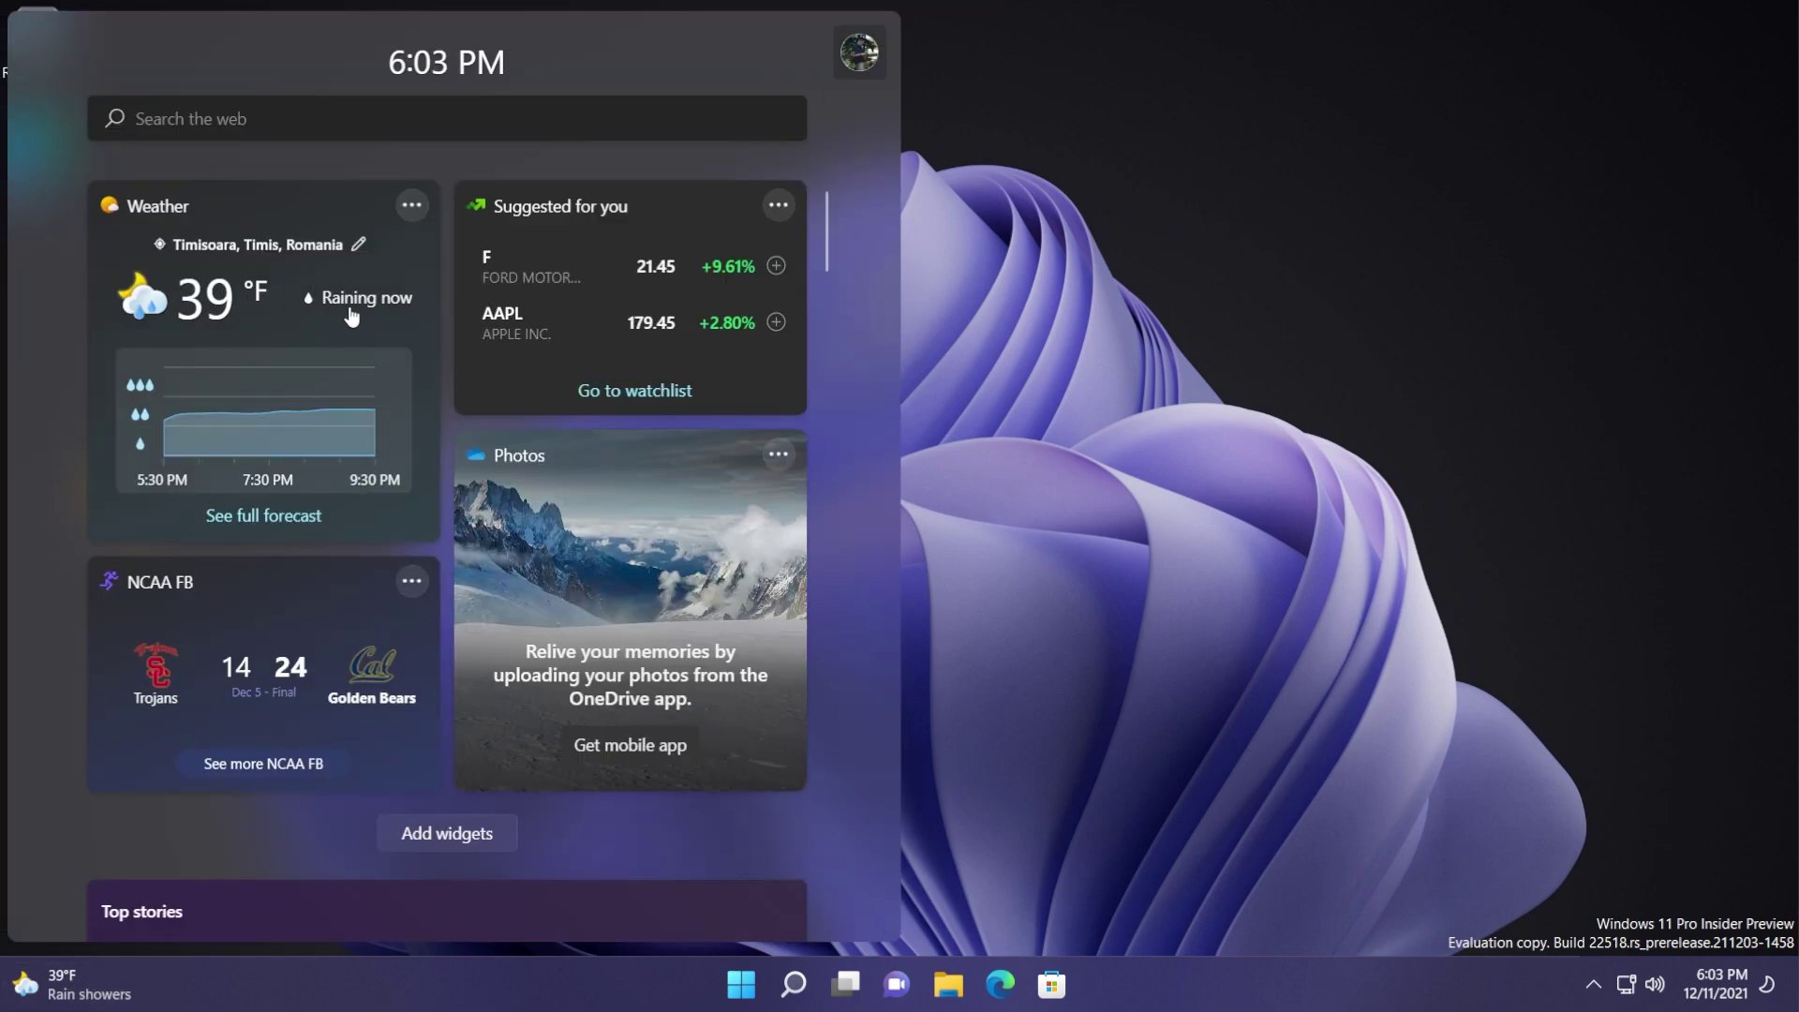
left_click(358, 244)
left_click(253, 432)
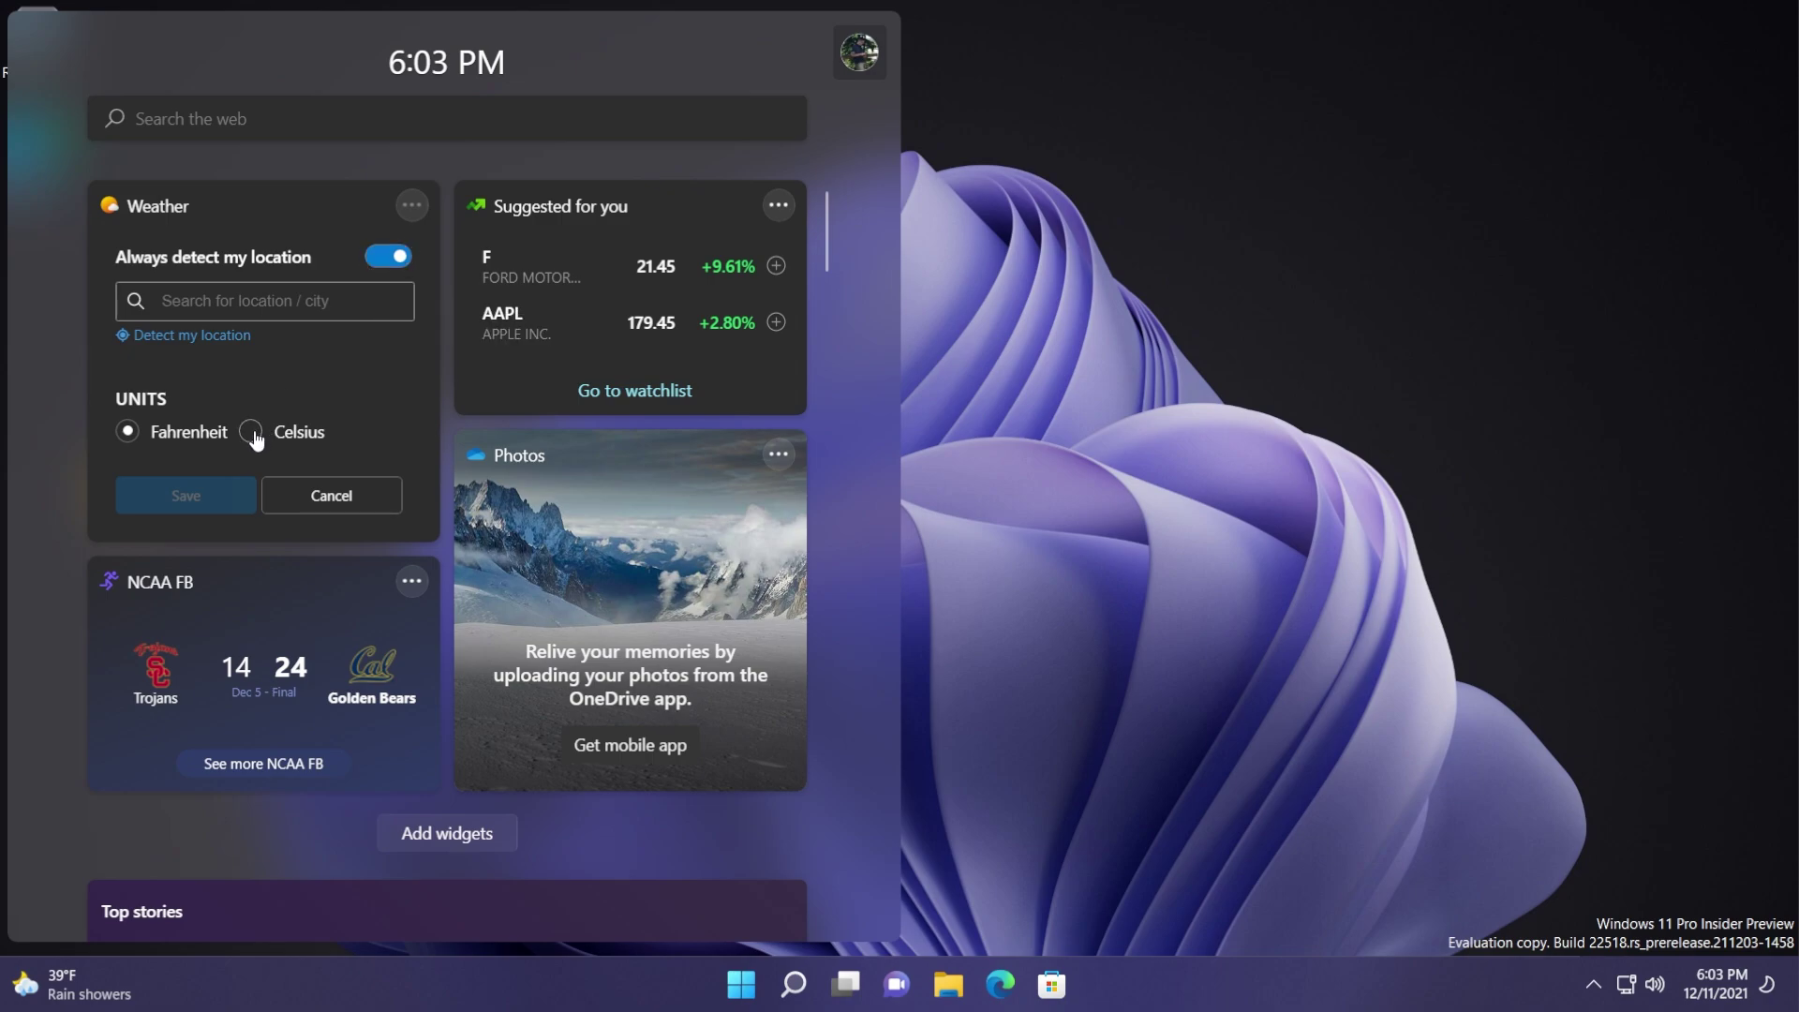
left_click(188, 495)
left_click(296, 763)
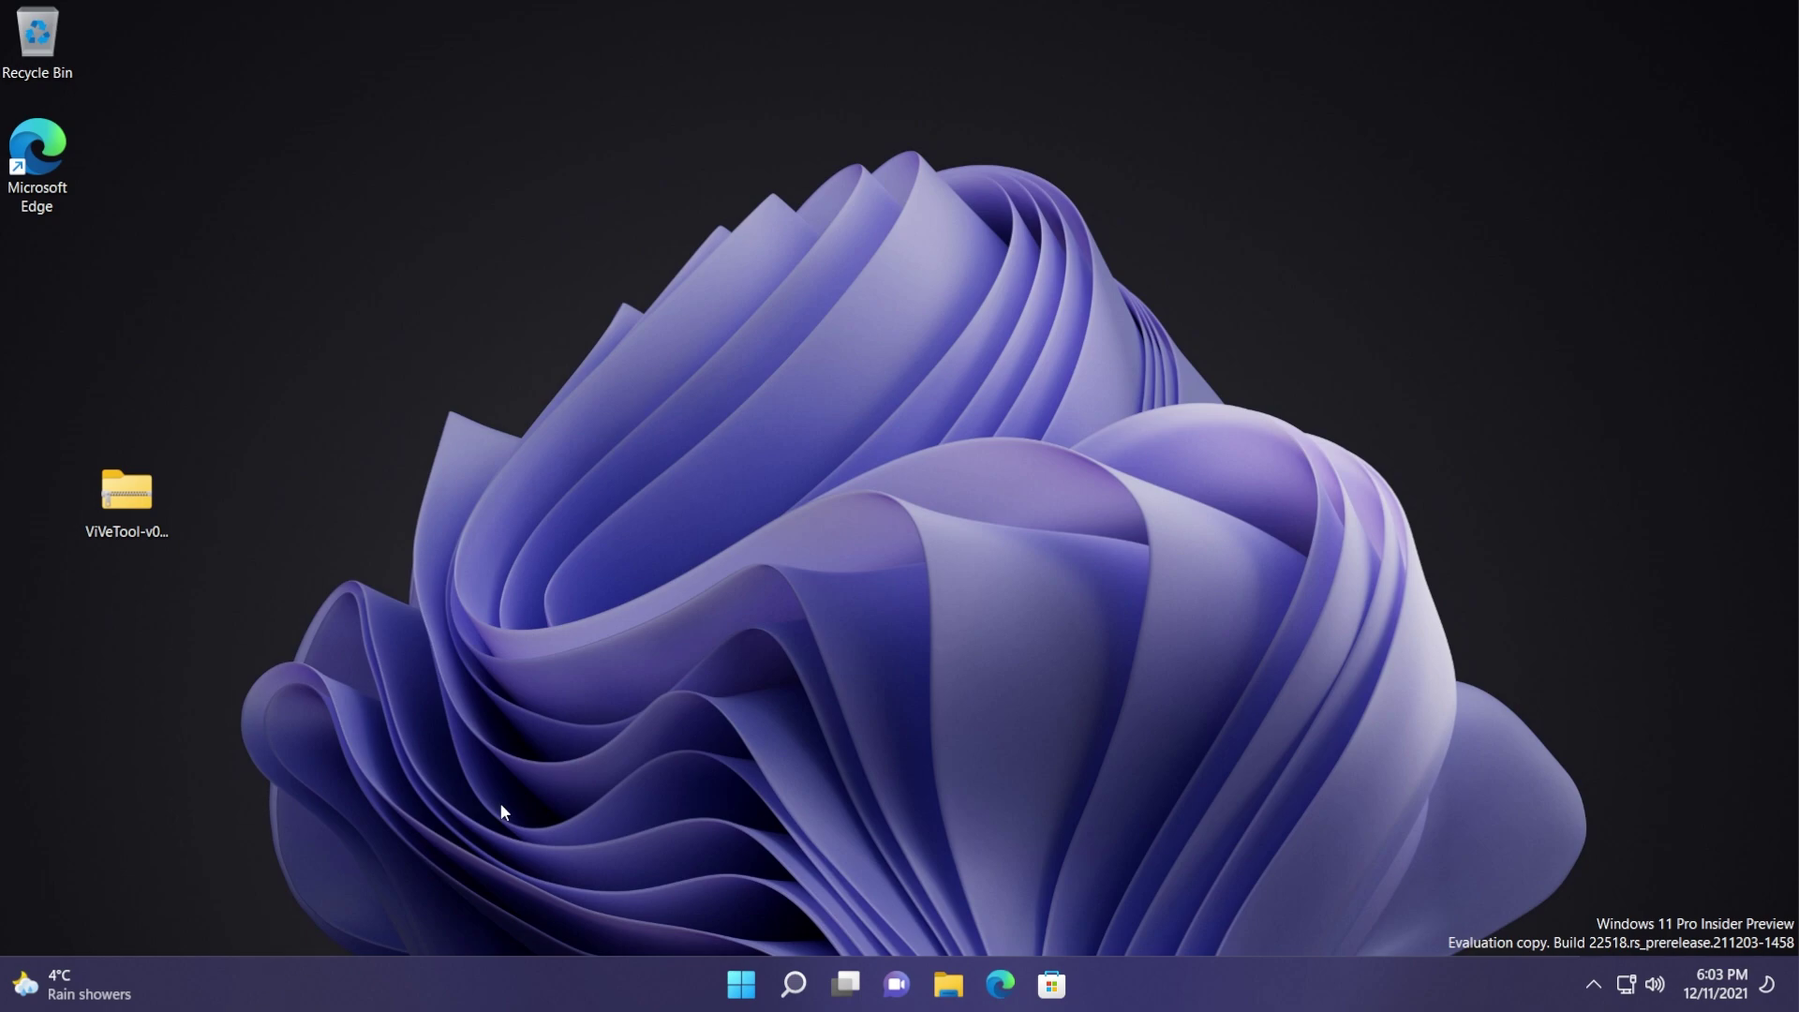
left_click(51, 981)
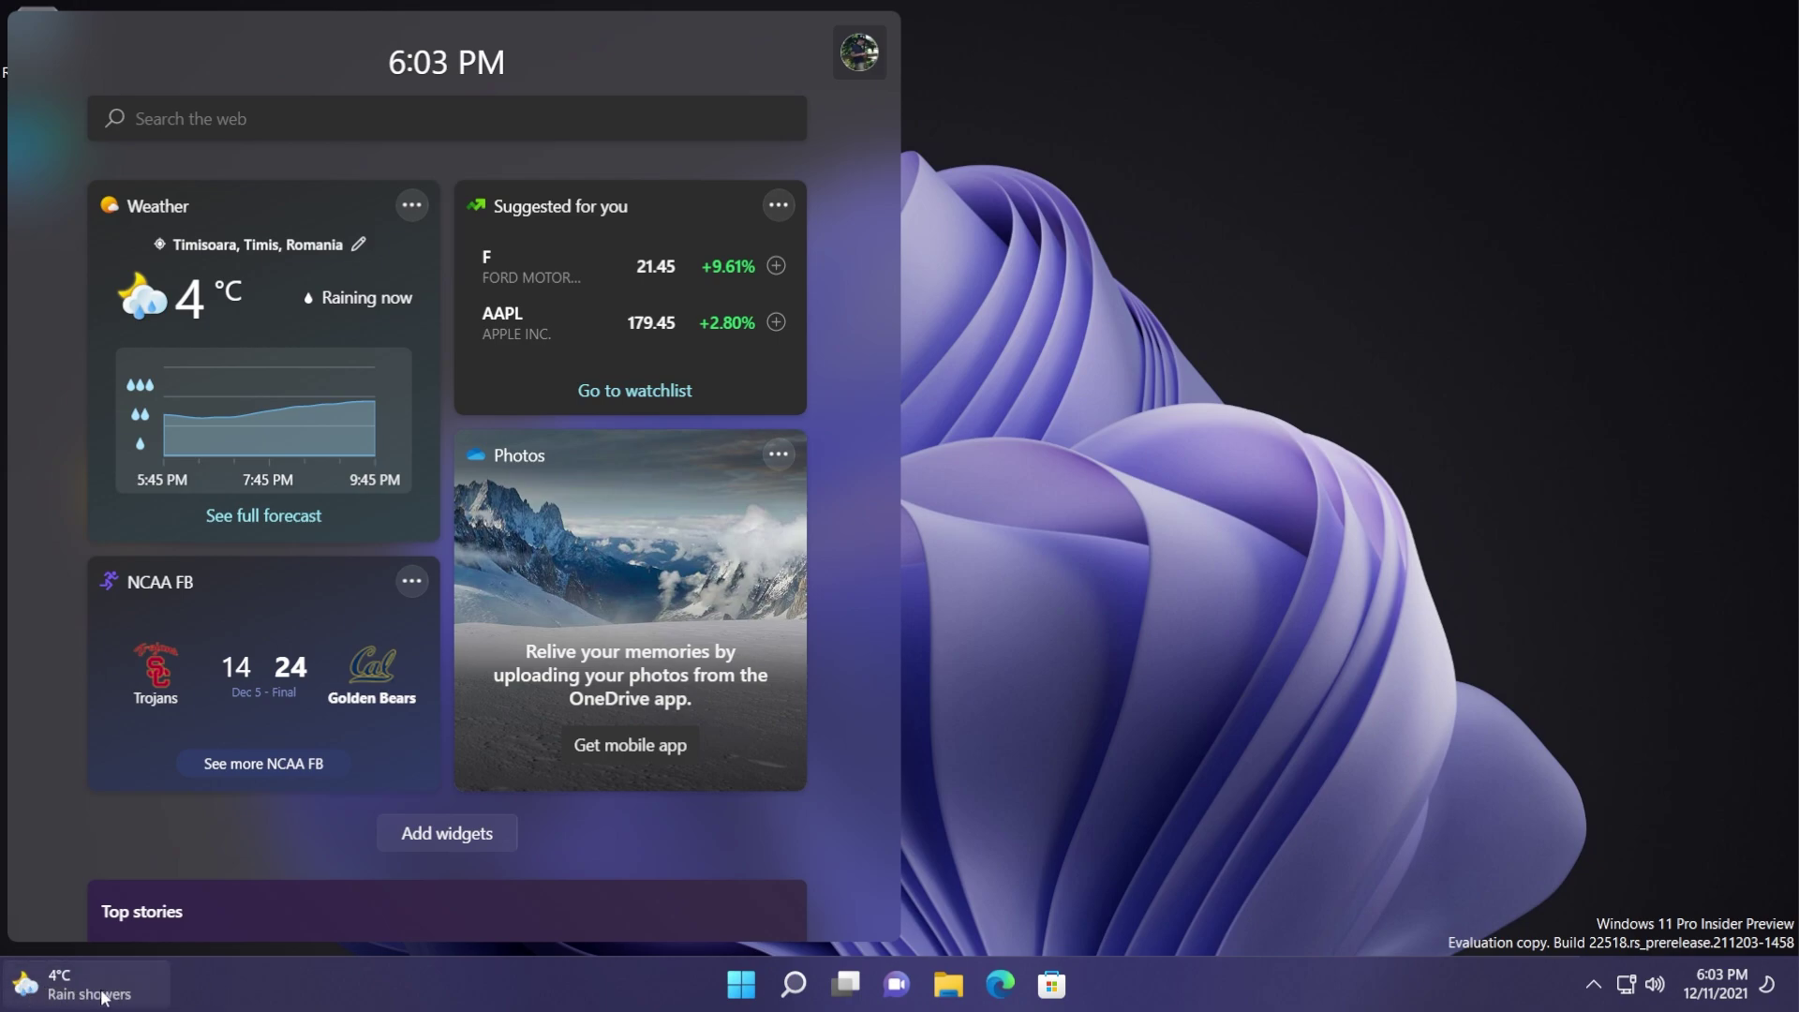
left_click(291, 991)
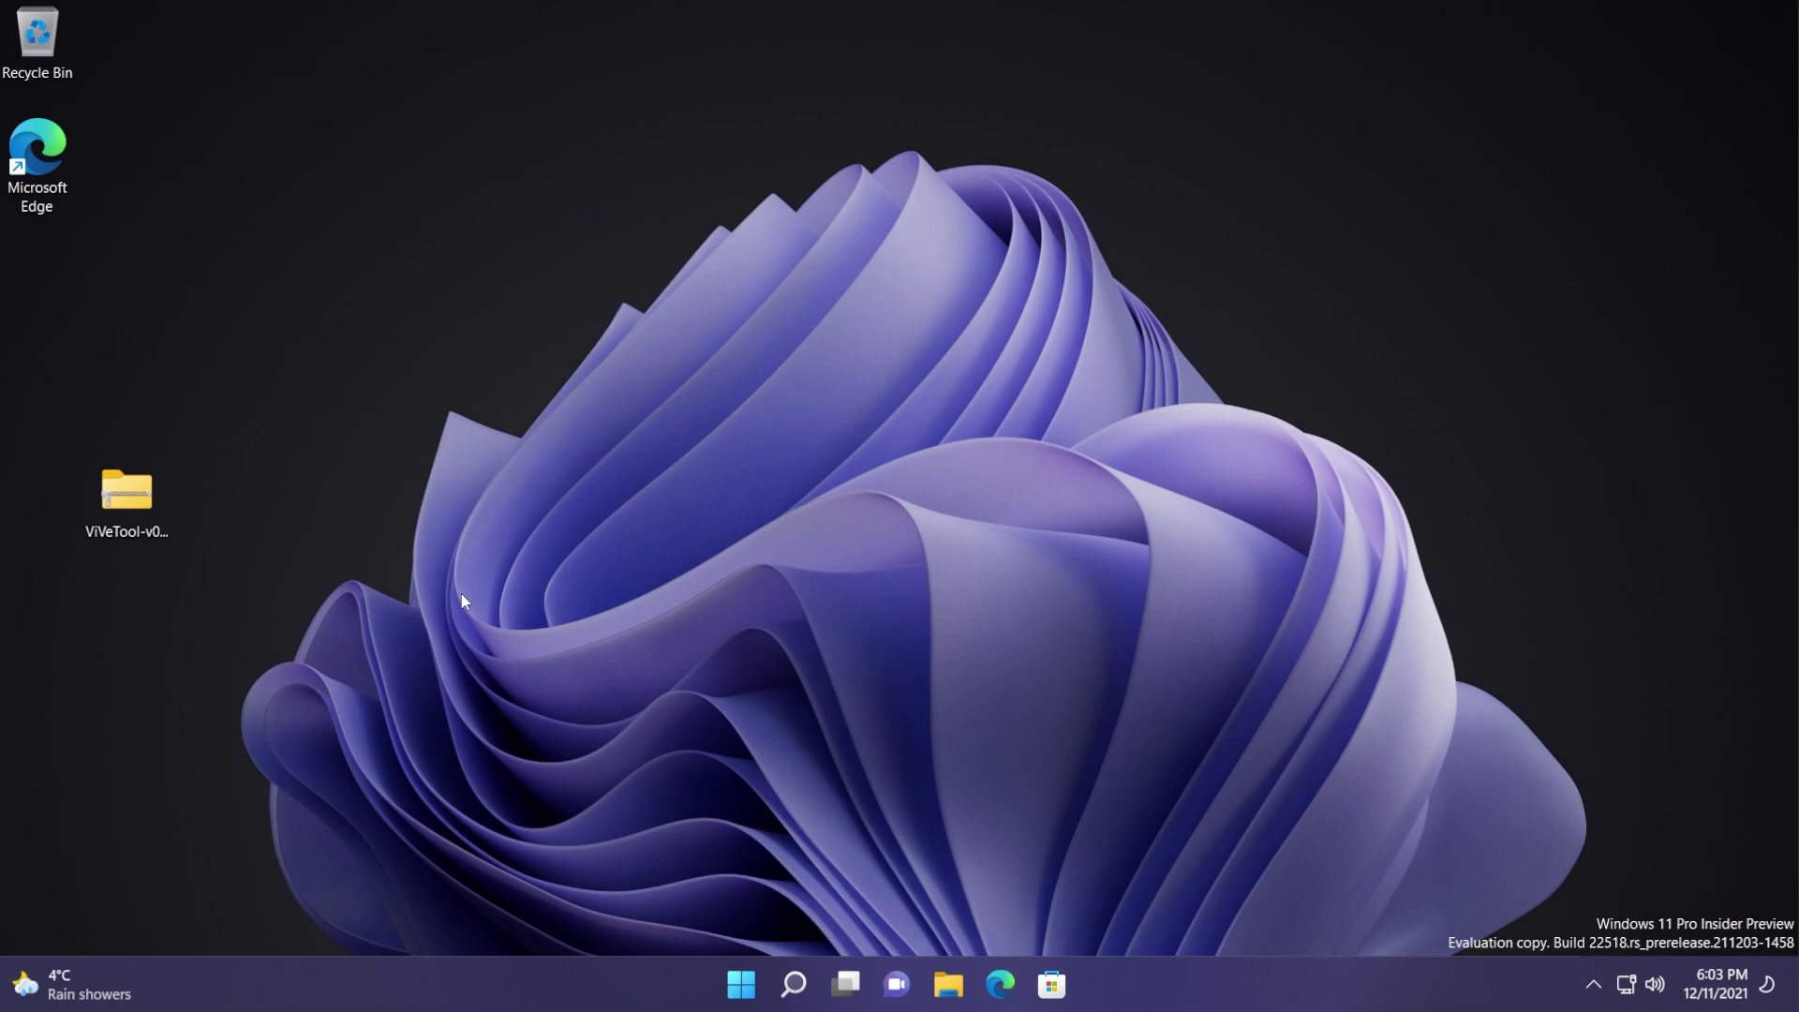
left_click(52, 984)
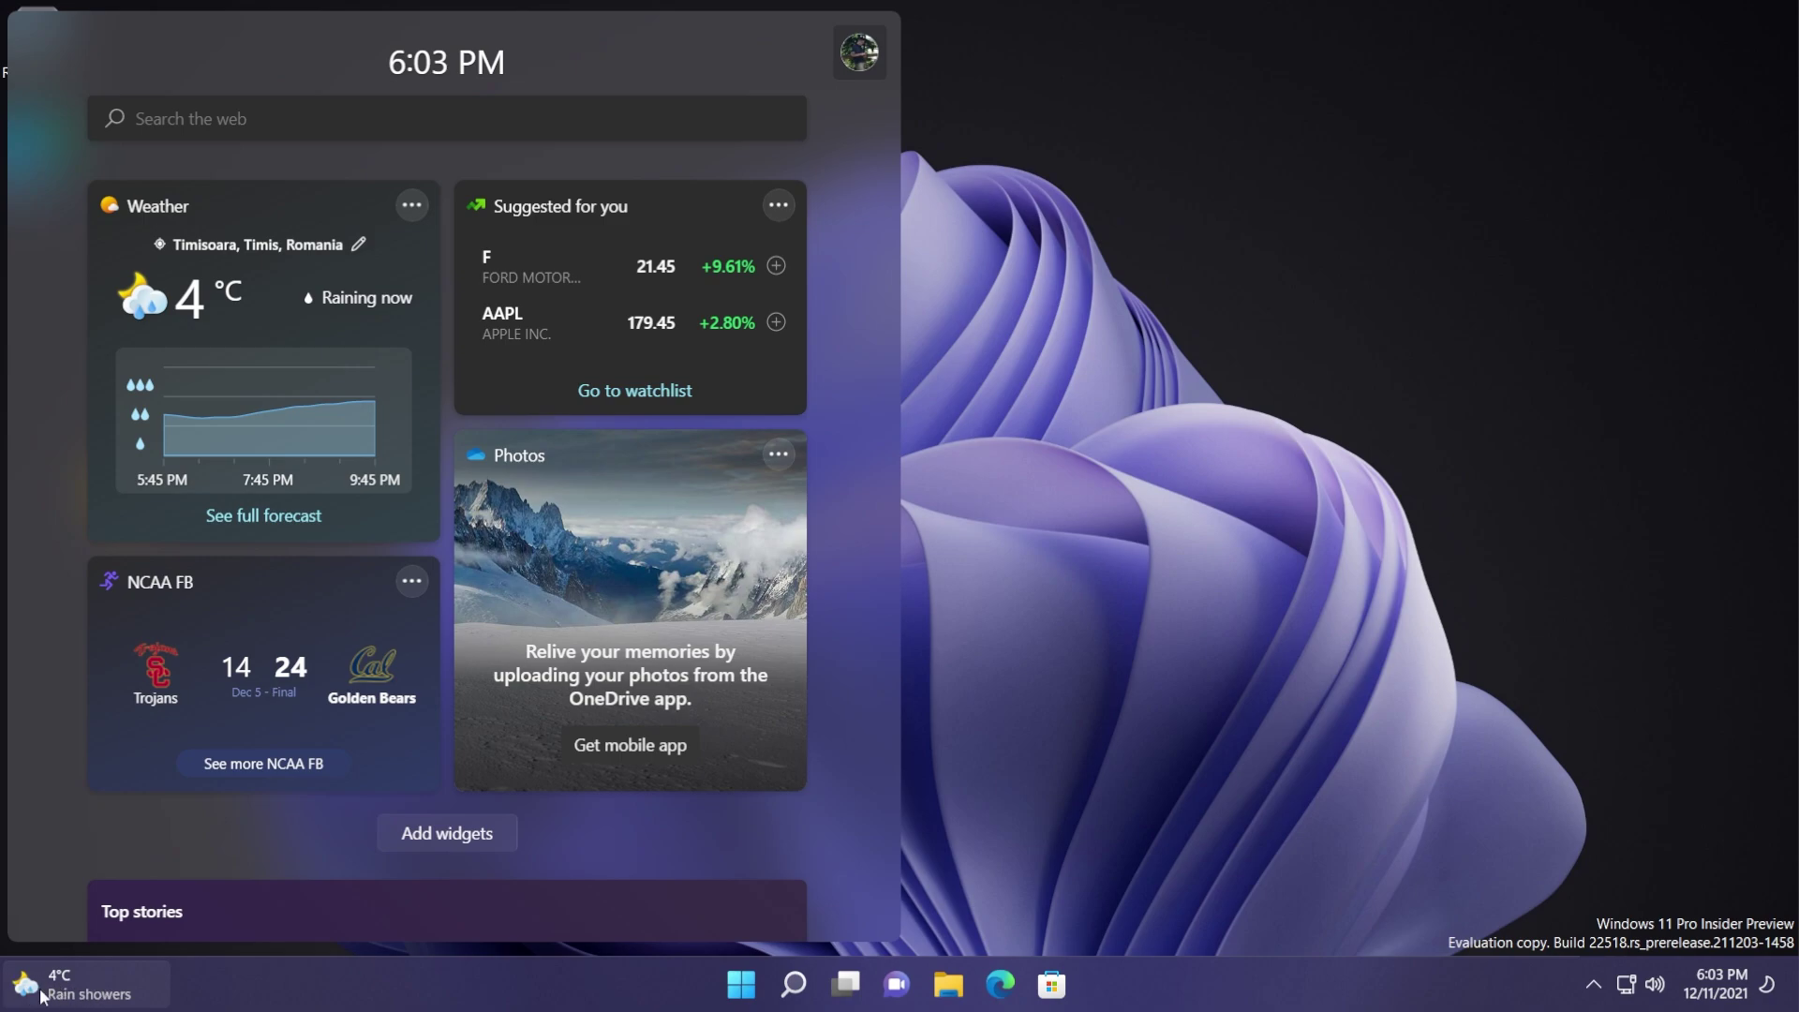
left_click(1062, 737)
left_click(1049, 985)
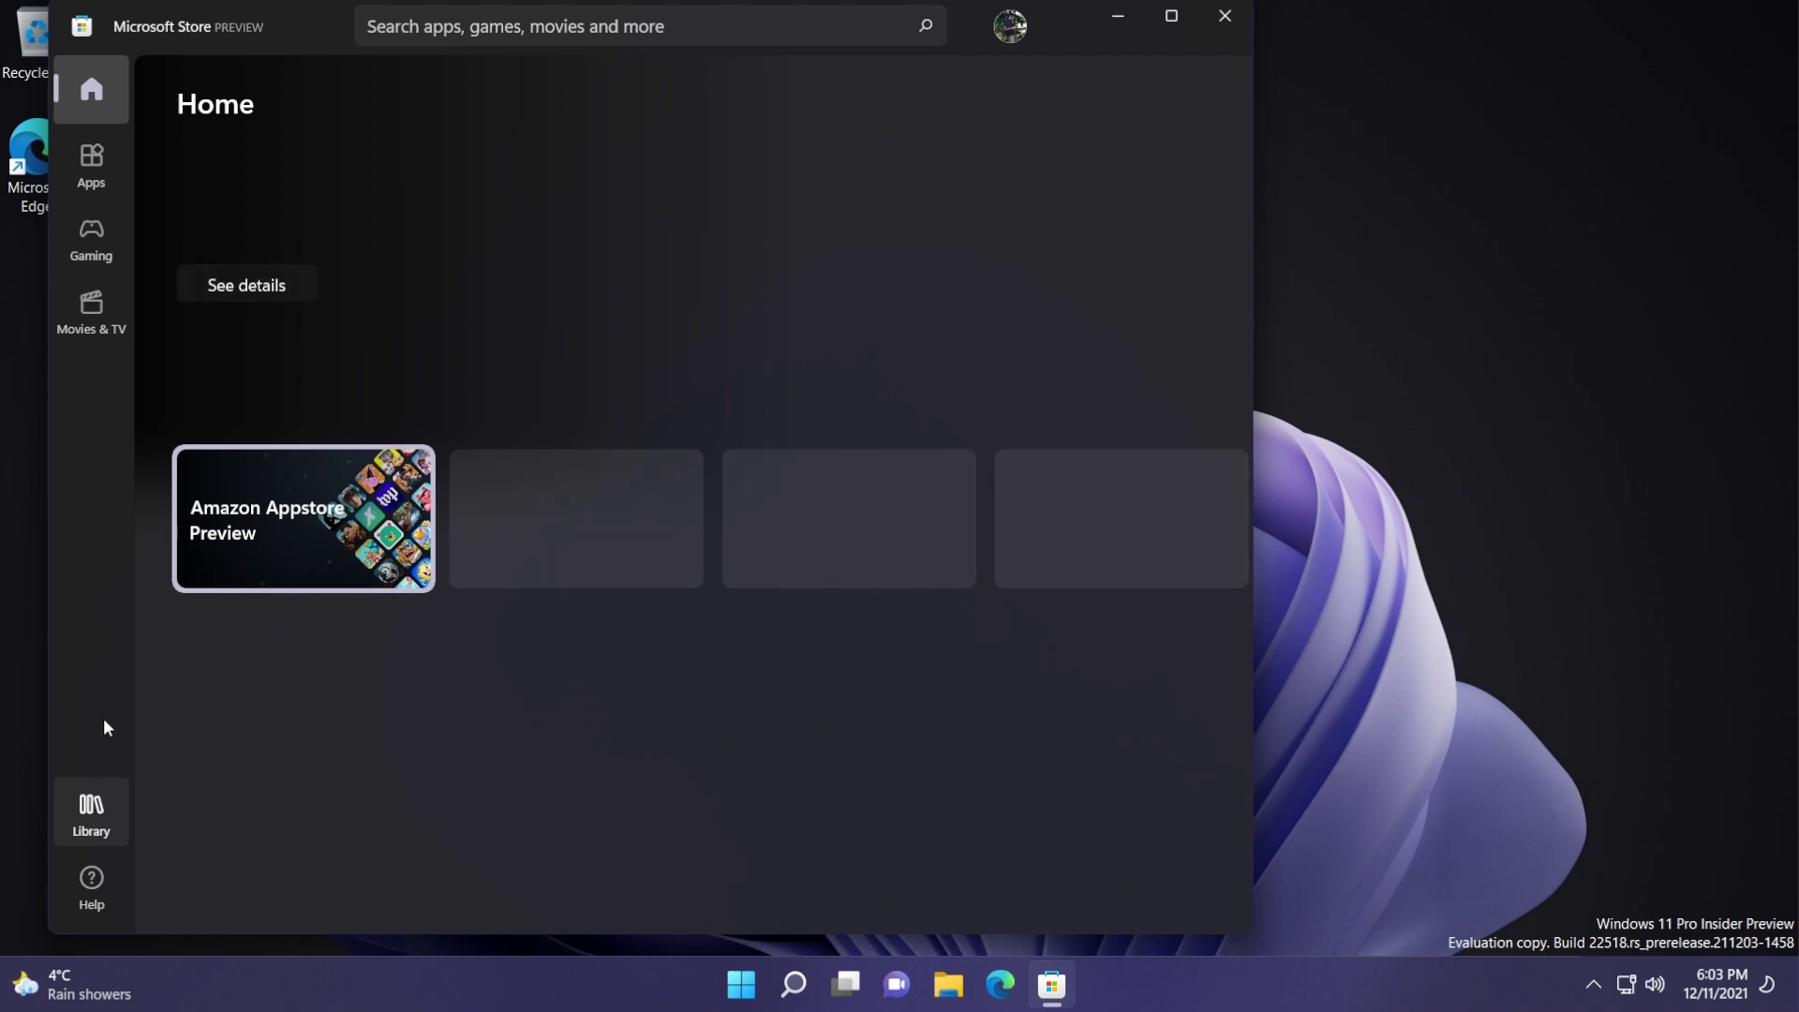
left_click(90, 811)
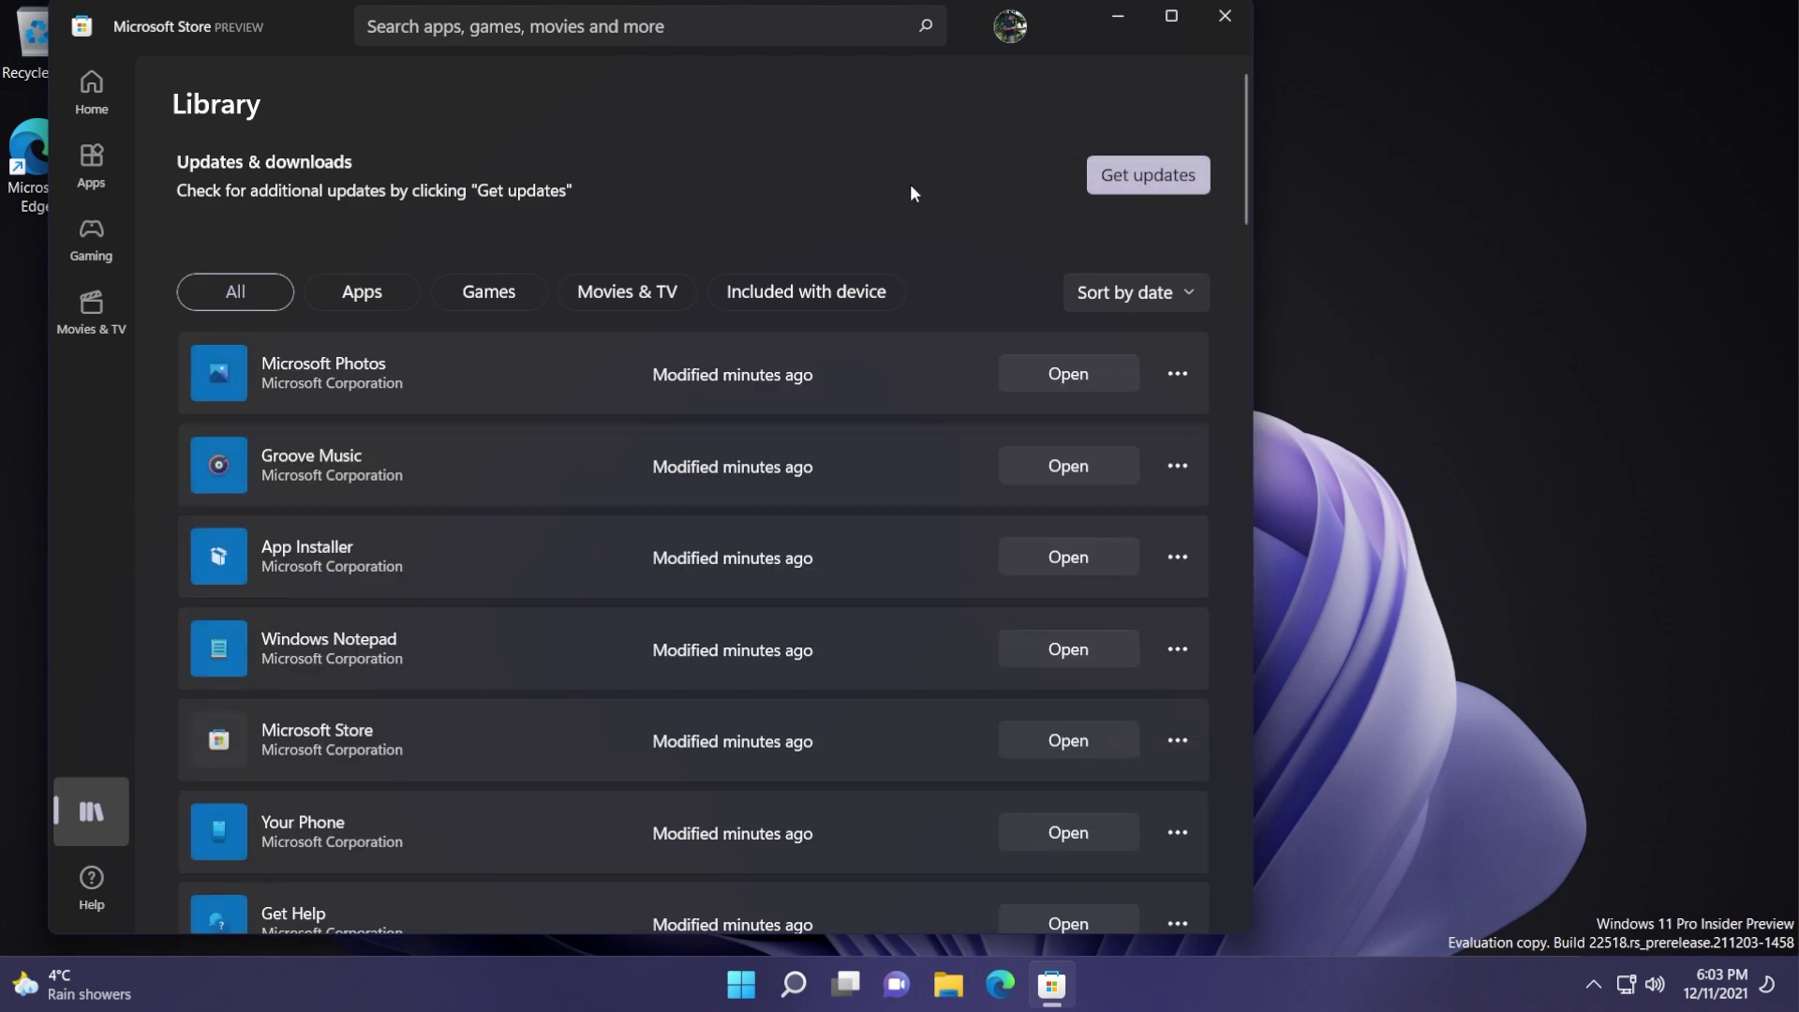
scroll(469, 482, "down", 5)
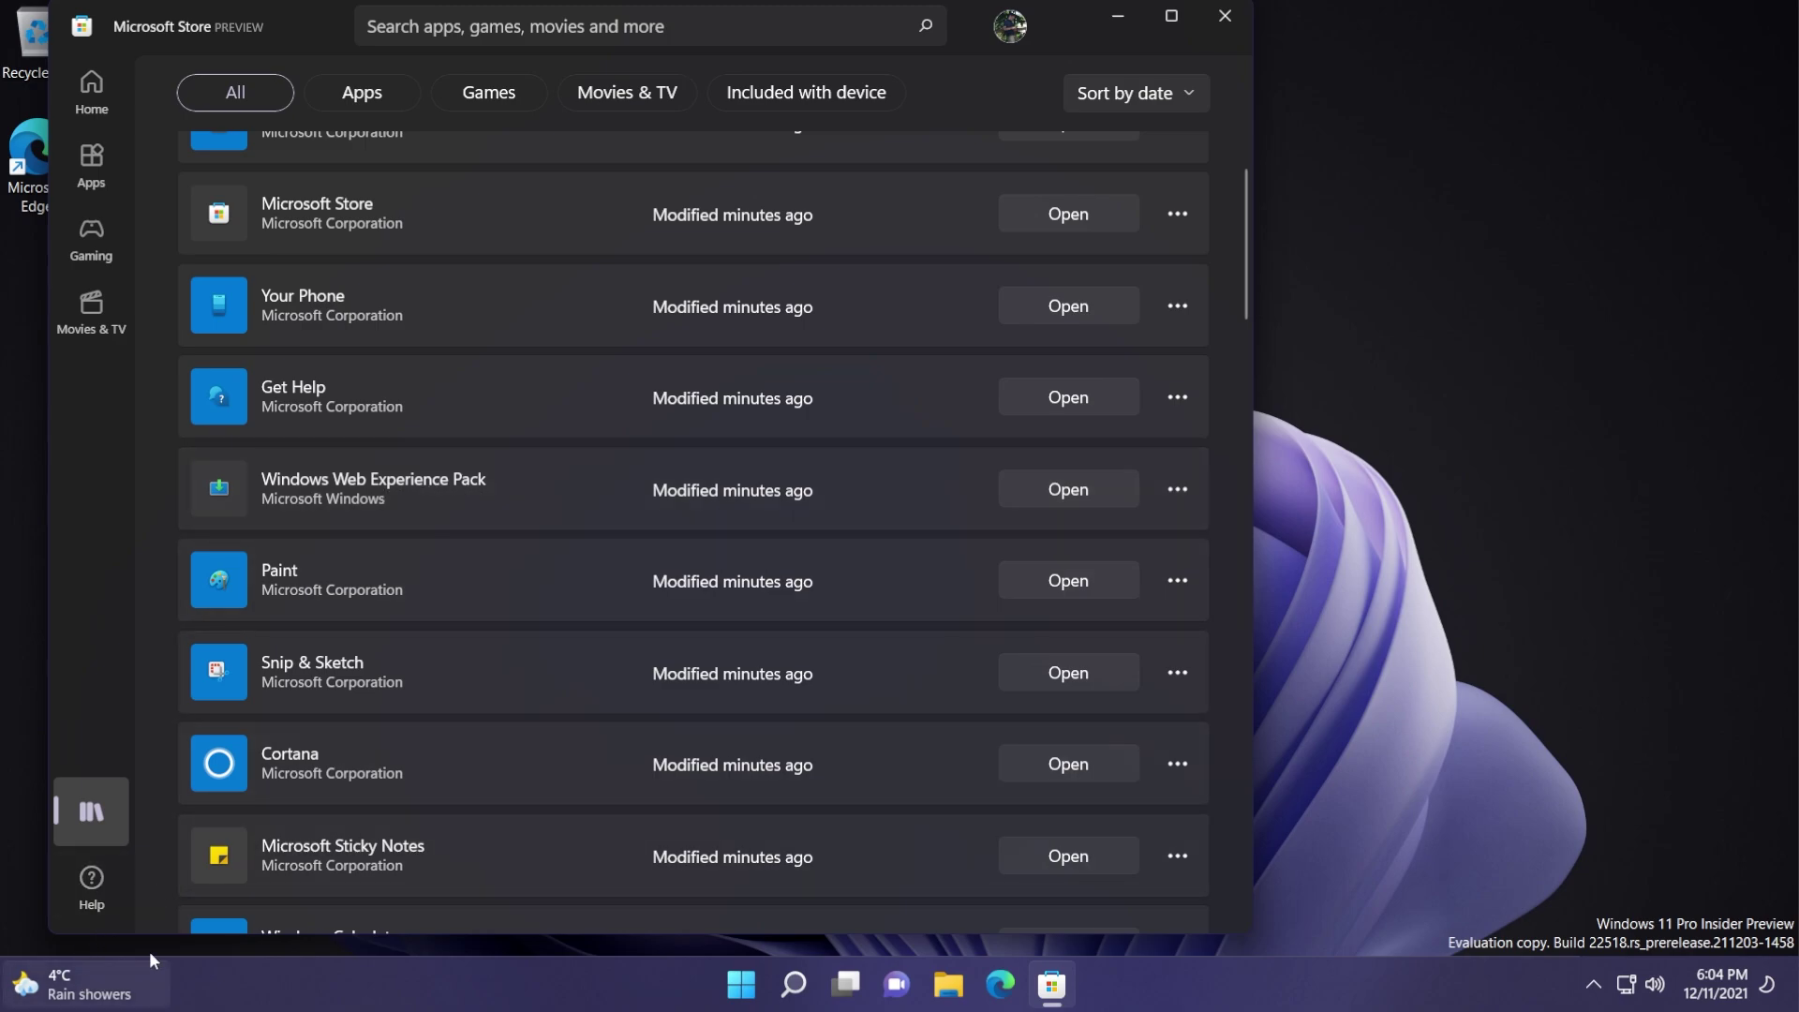
left_click(1118, 16)
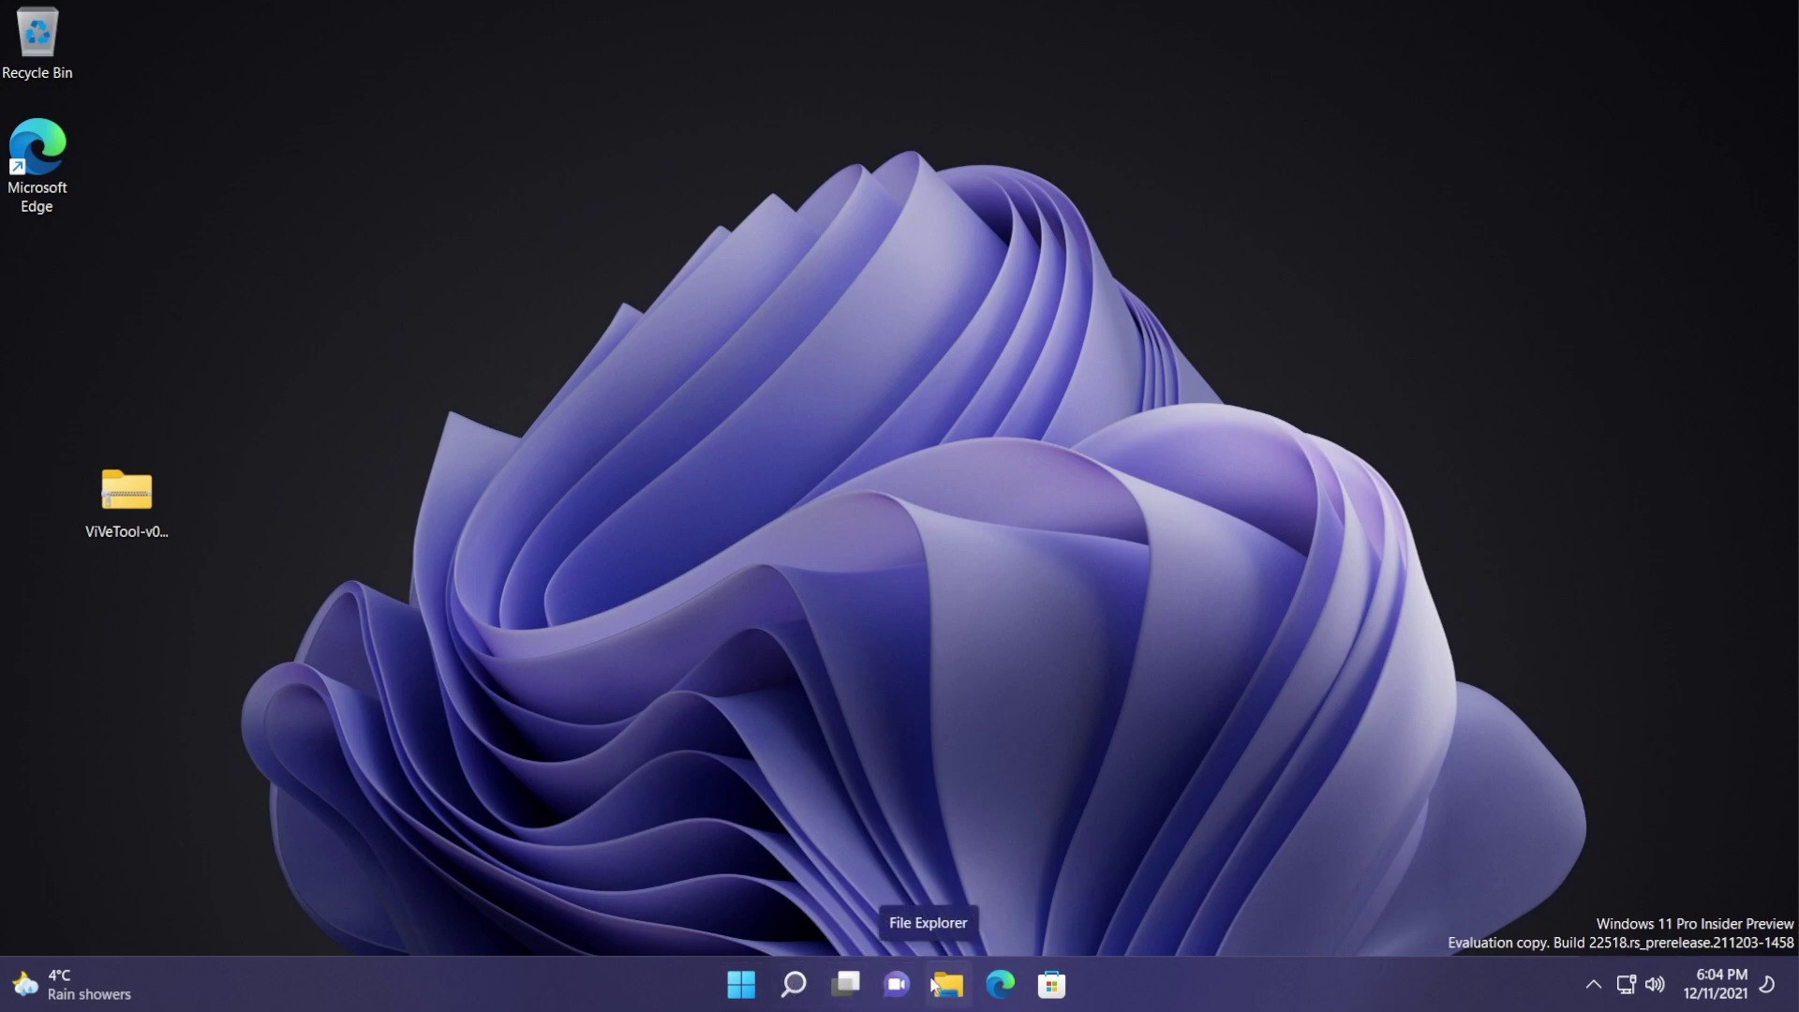
right_click(1177, 976)
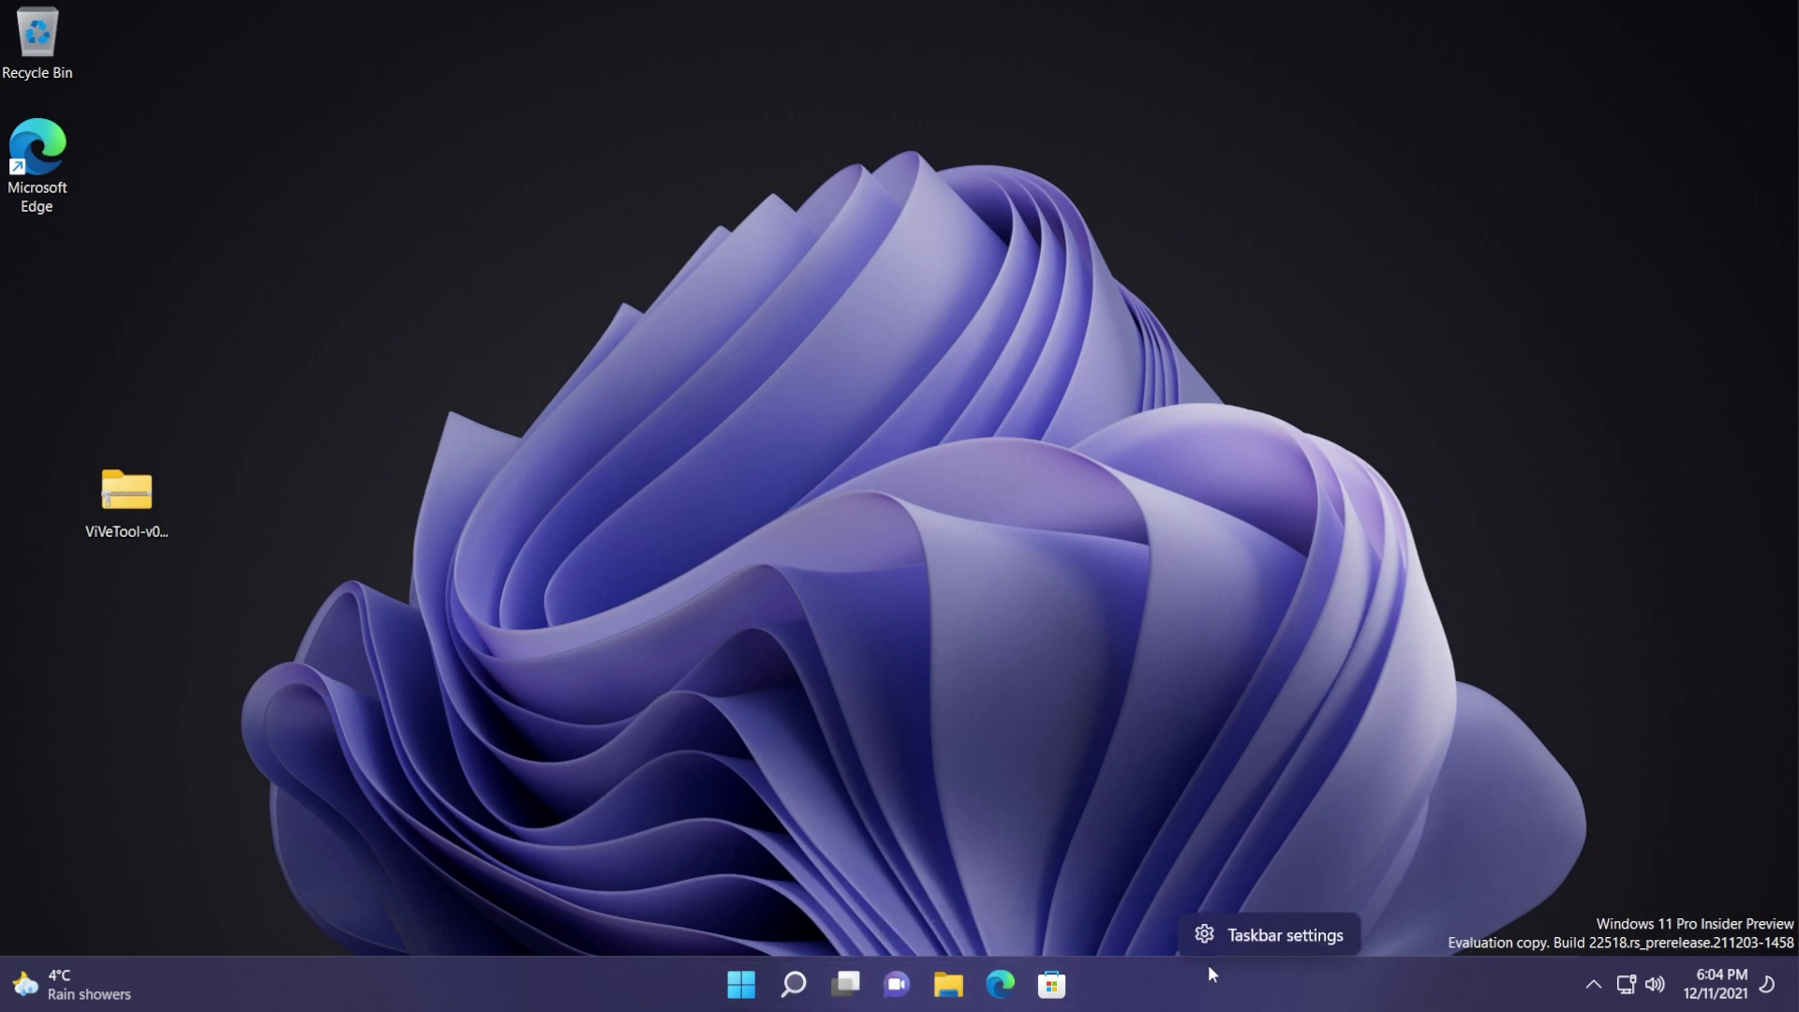
left_click(1265, 936)
scroll(735, 579, "down", 5)
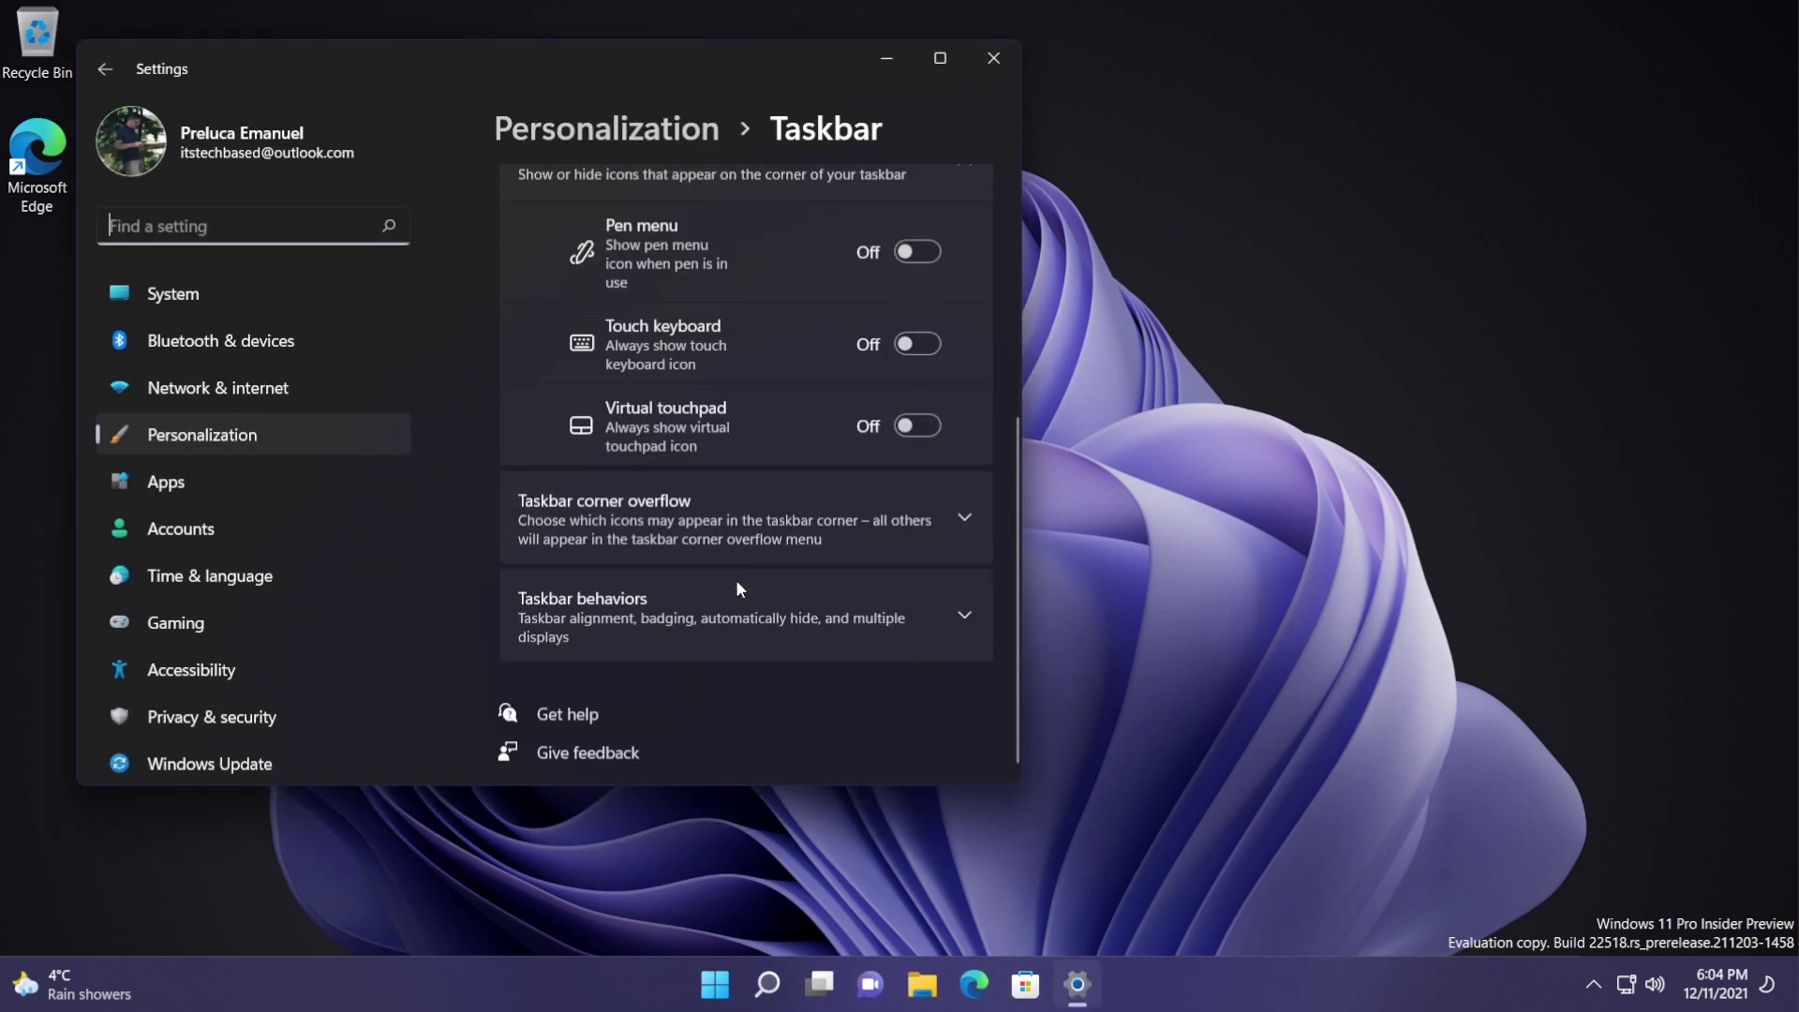
left_click(696, 611)
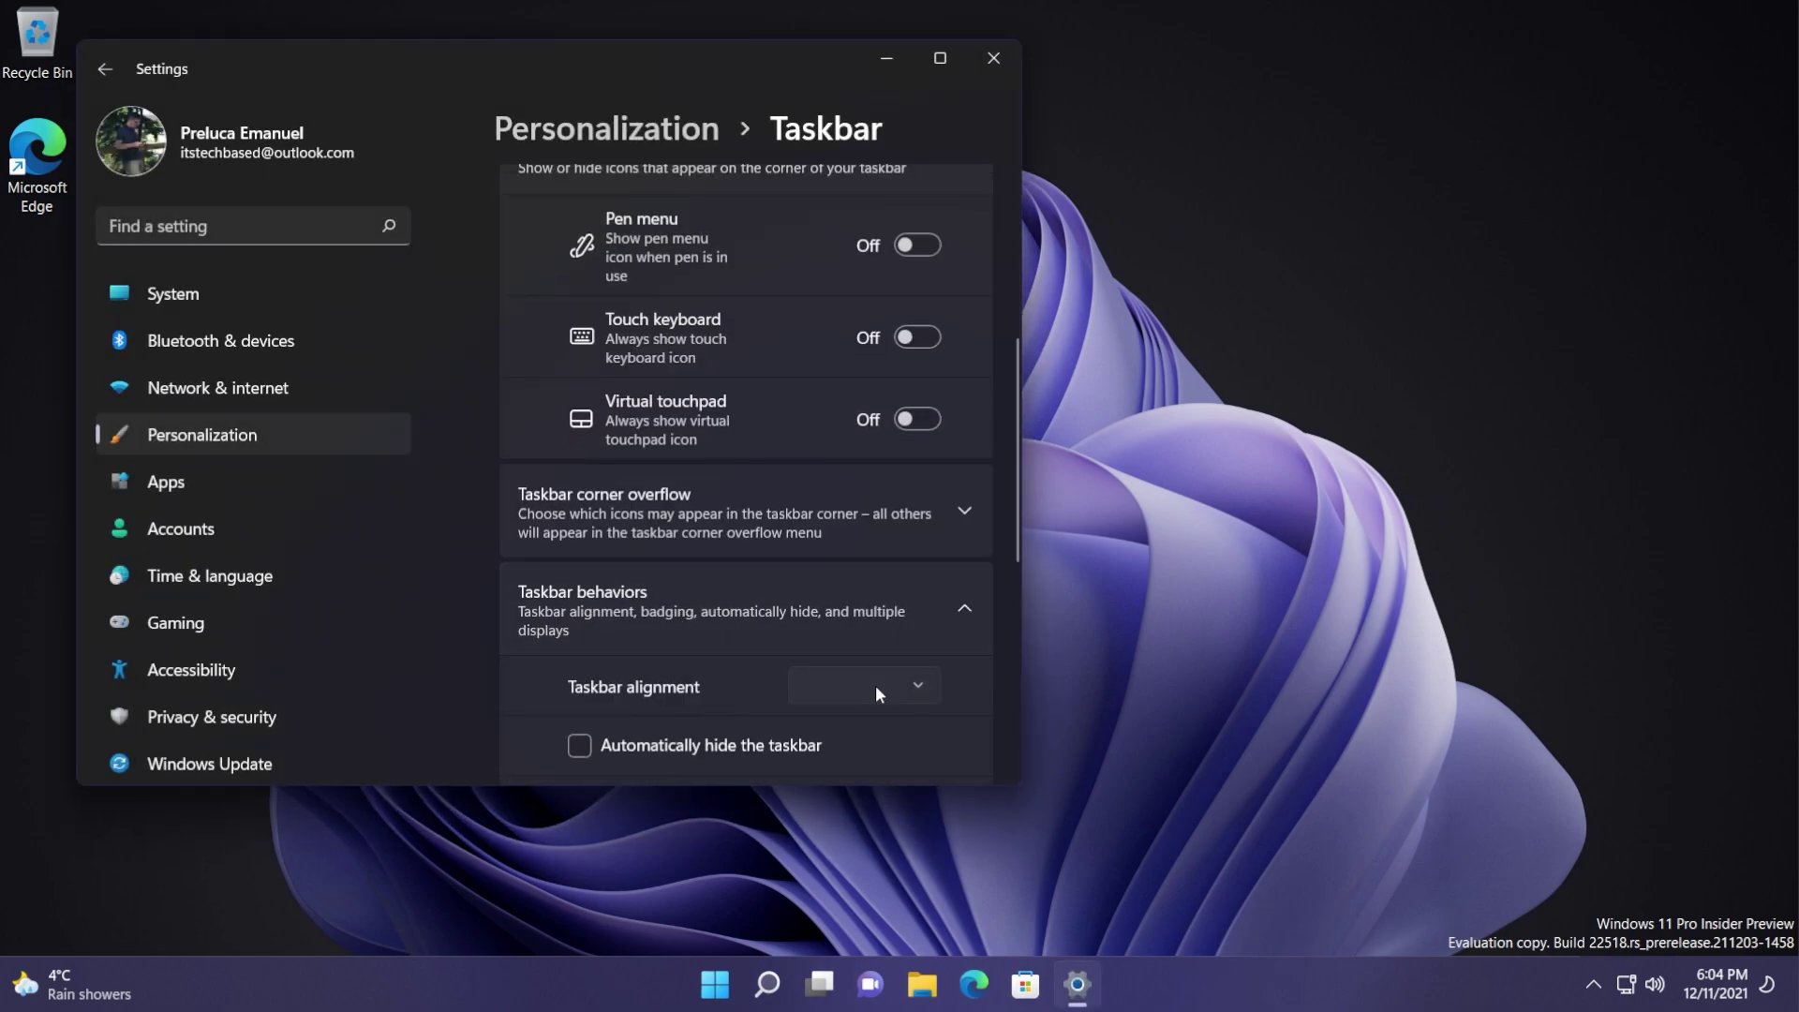
left_click(876, 687)
left_click(851, 641)
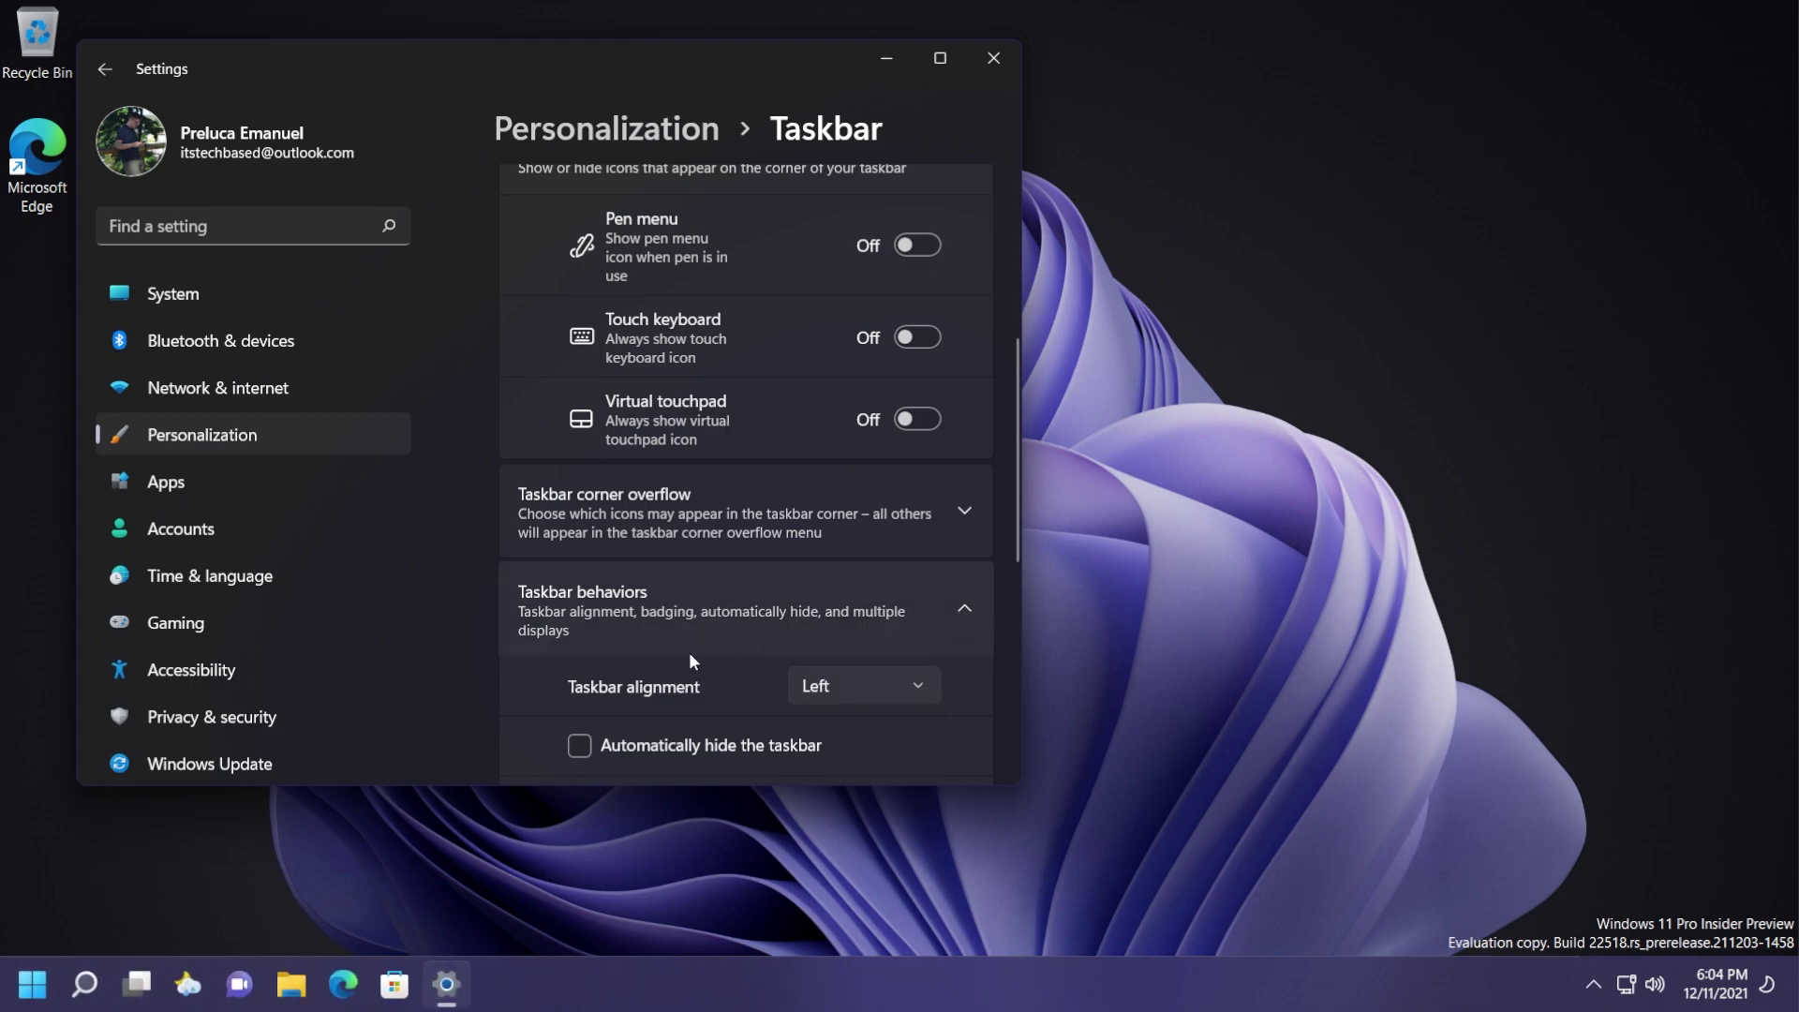
left_click(190, 991)
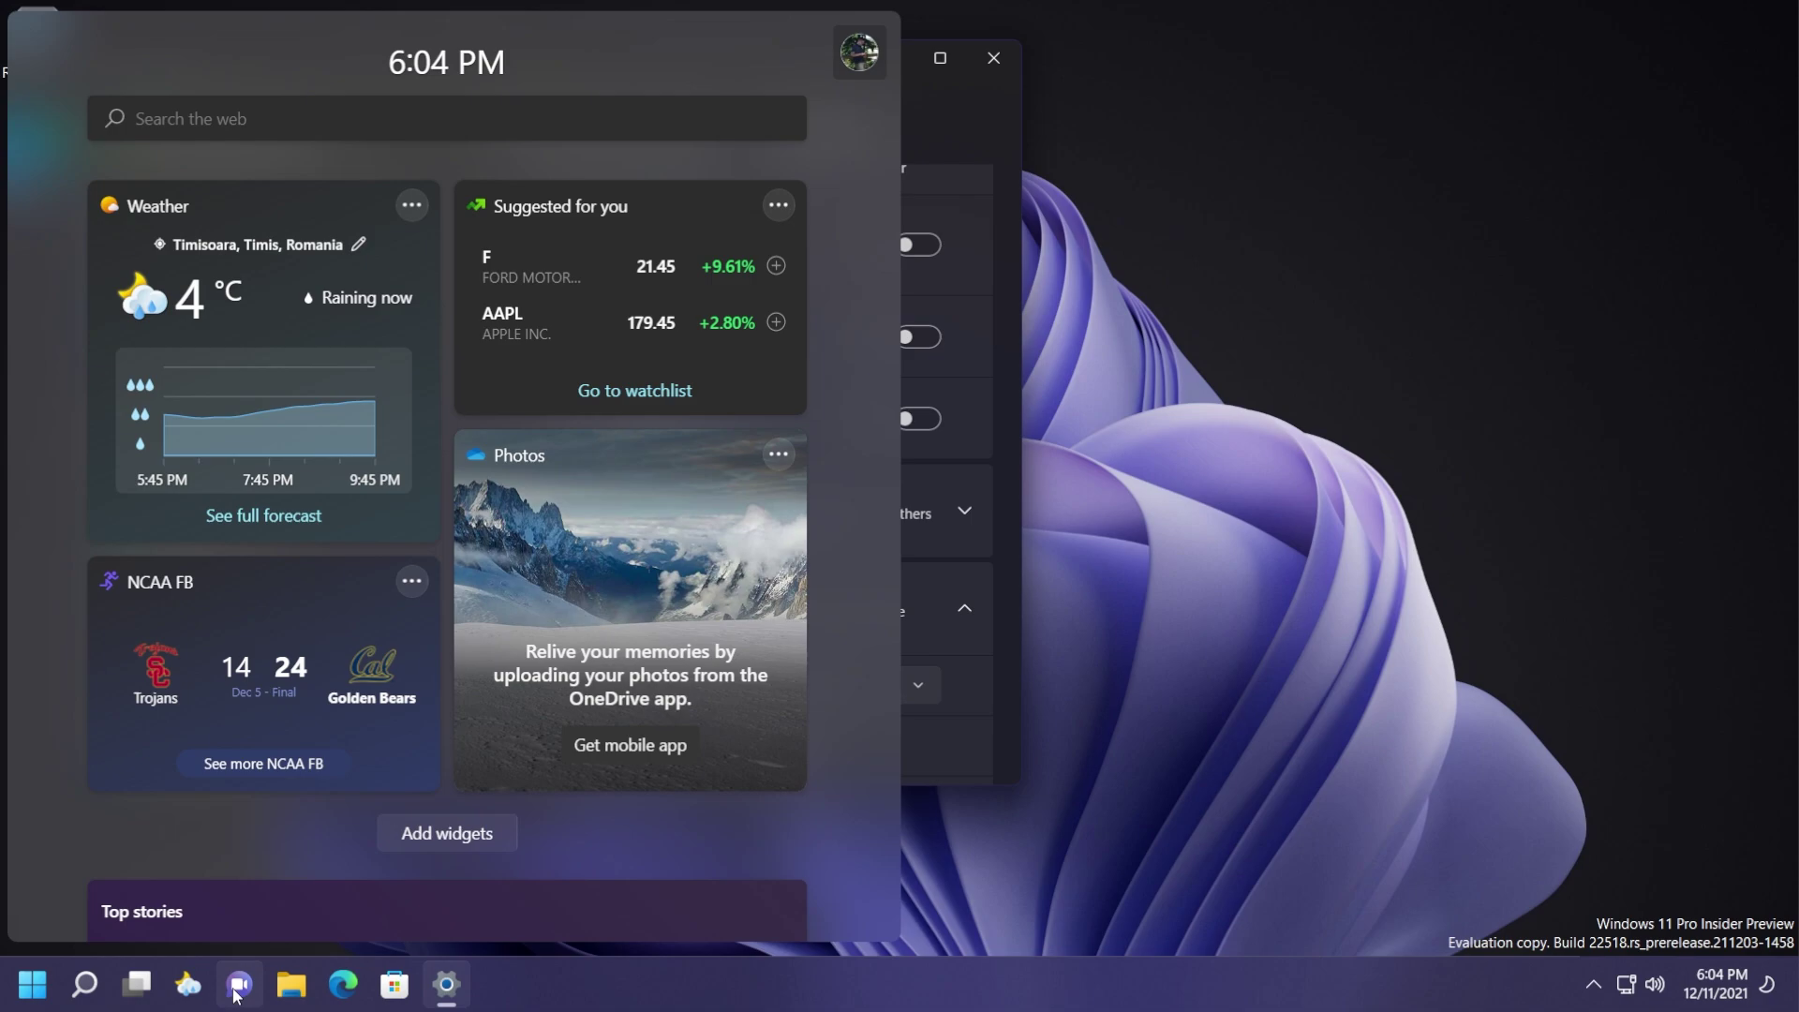
left_click(339, 999)
left_click(862, 686)
left_click(862, 726)
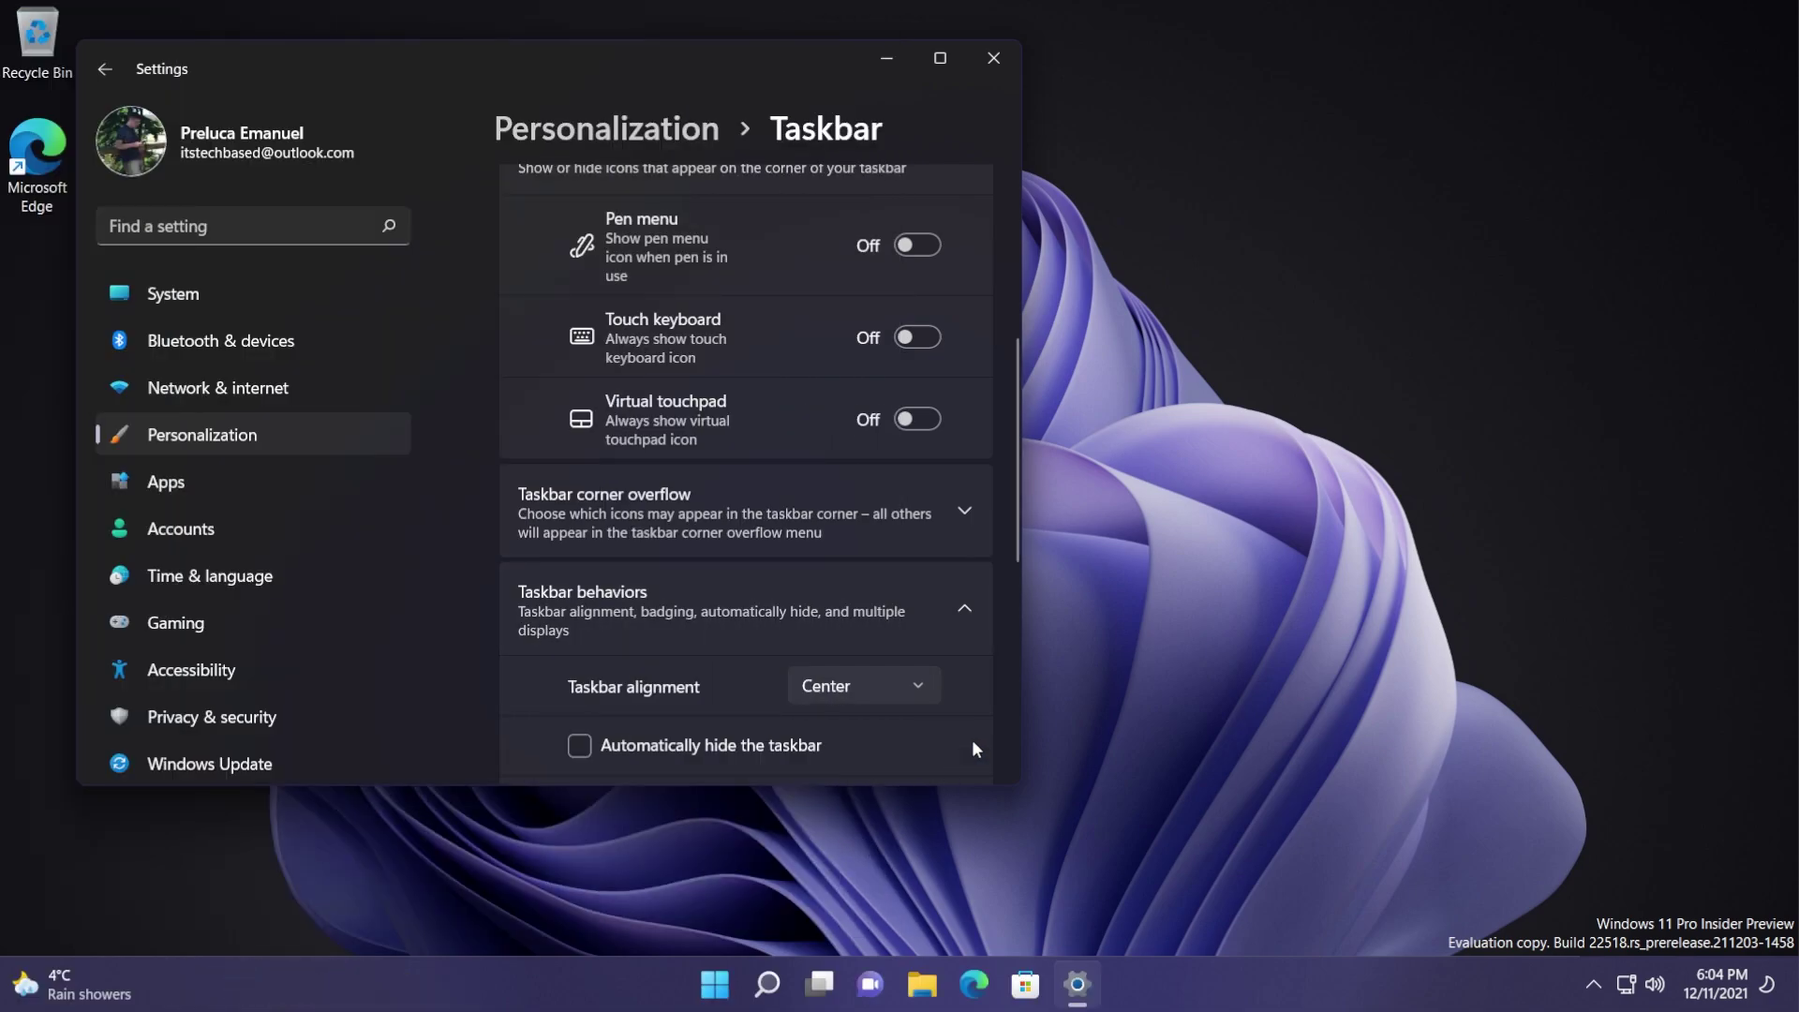
left_click(993, 57)
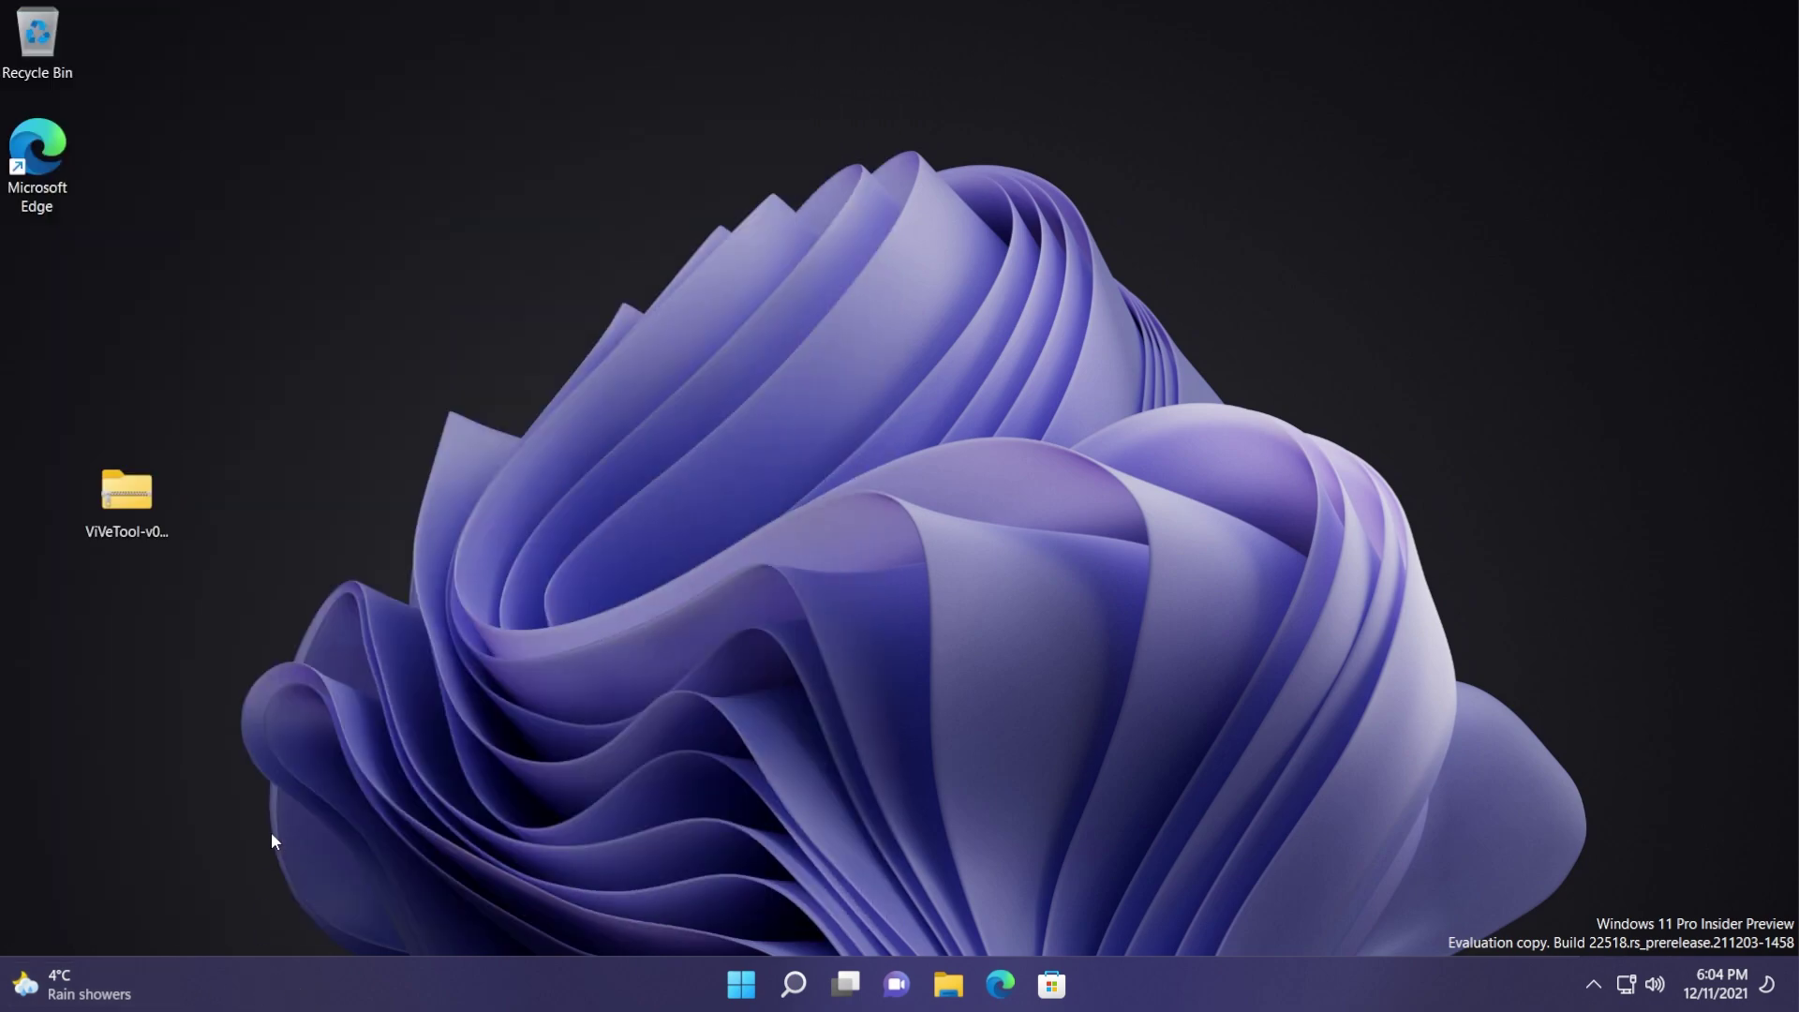
mouse_move(141, 984)
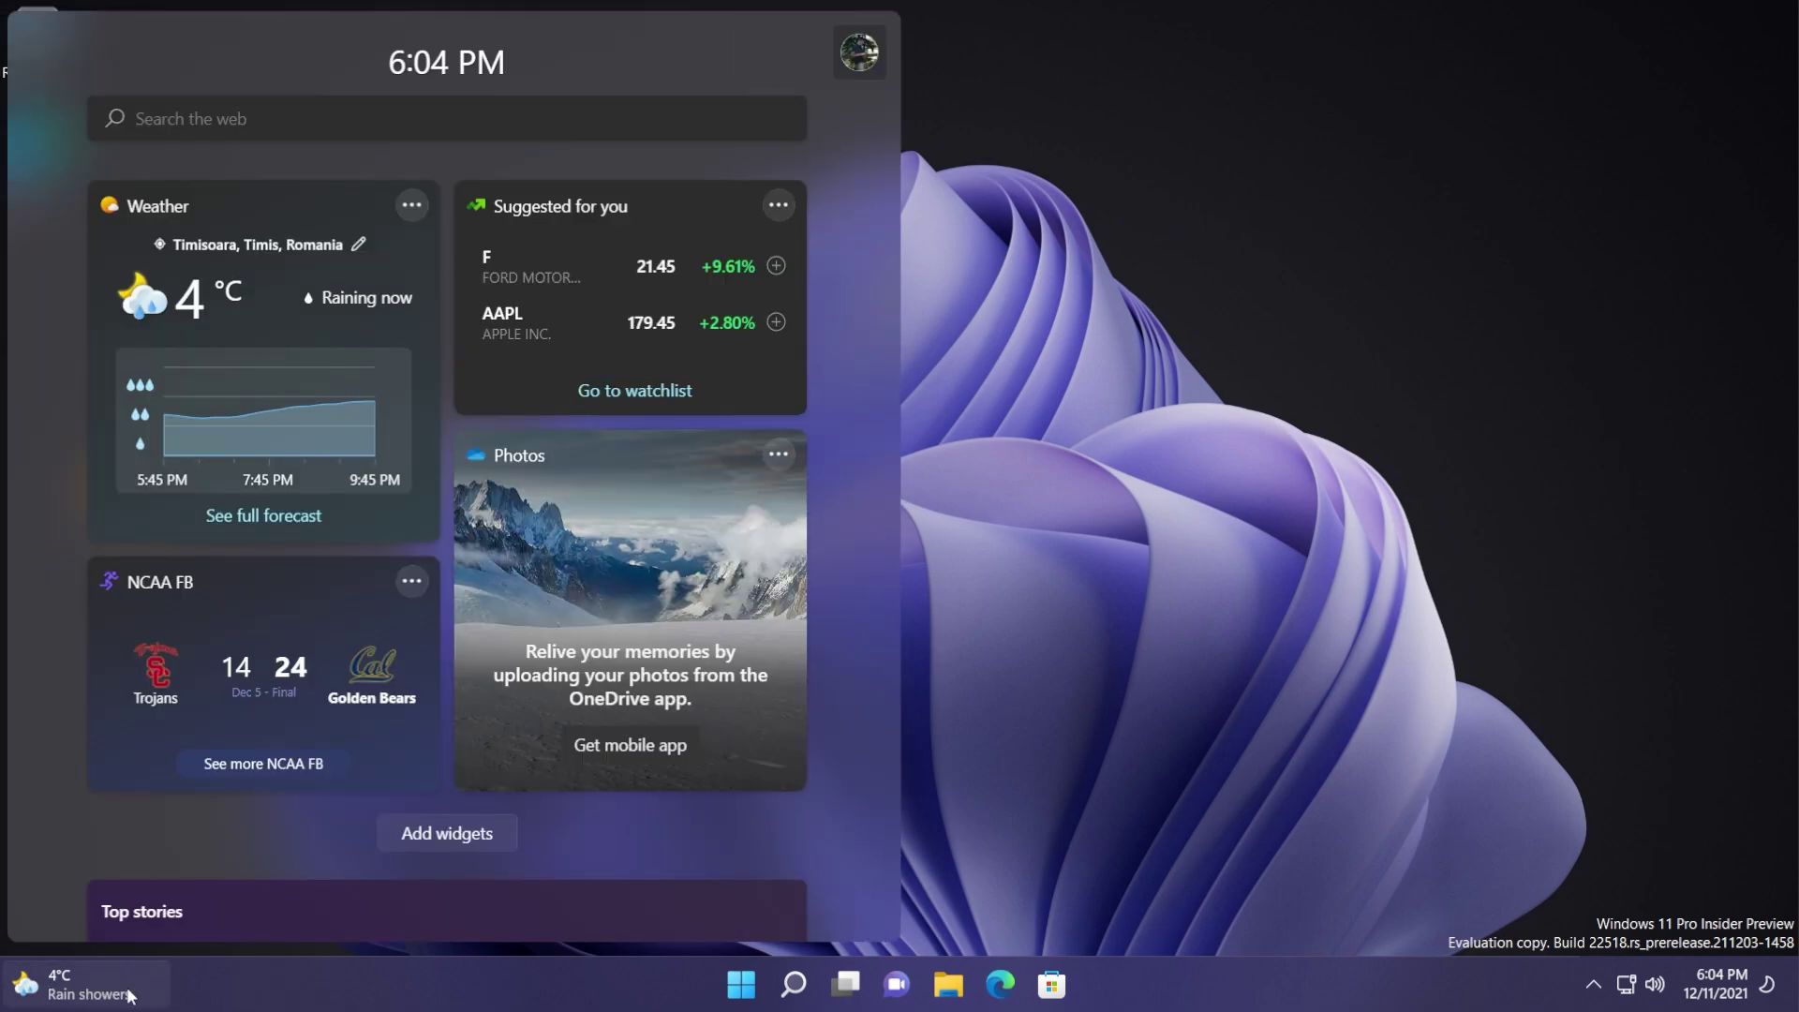